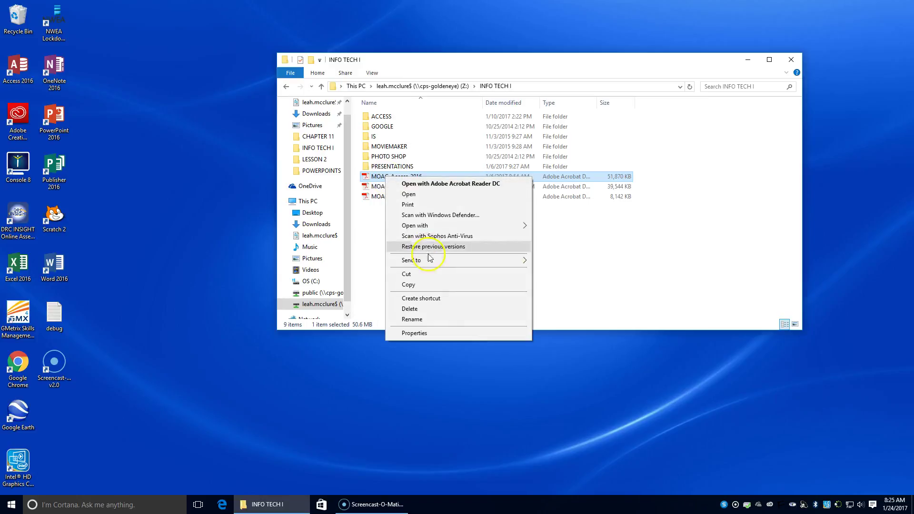
Step: Open the MOAC_Access_2016 PDF in Adobe Acrobat Reader DC and collapse its tools pane
mouse_move(430, 229)
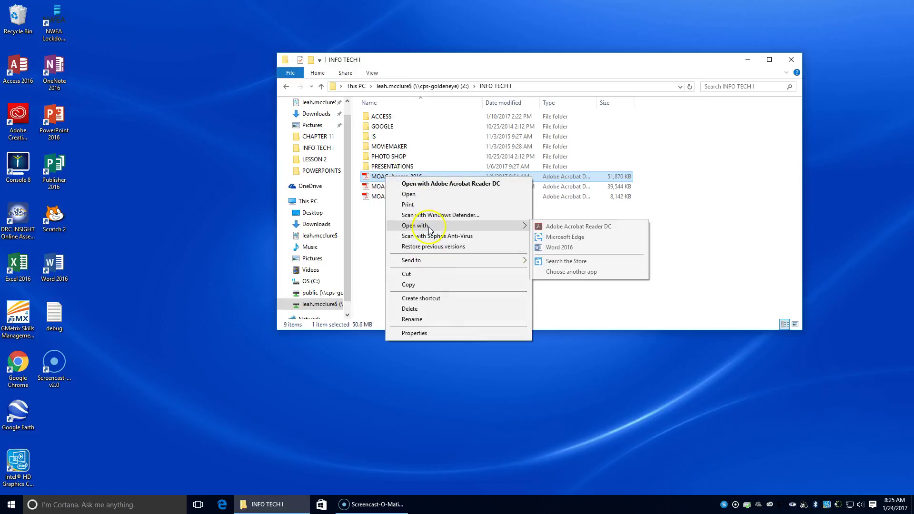
left_click(579, 227)
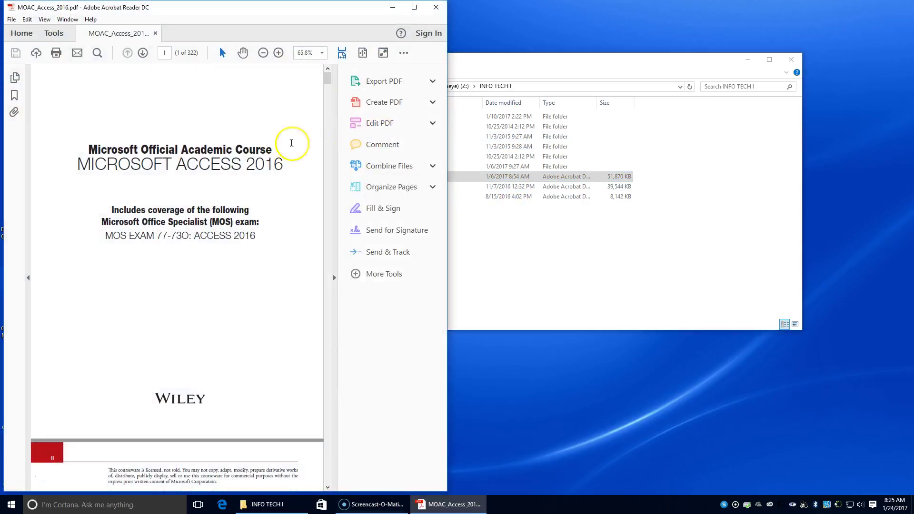
left_click(334, 182)
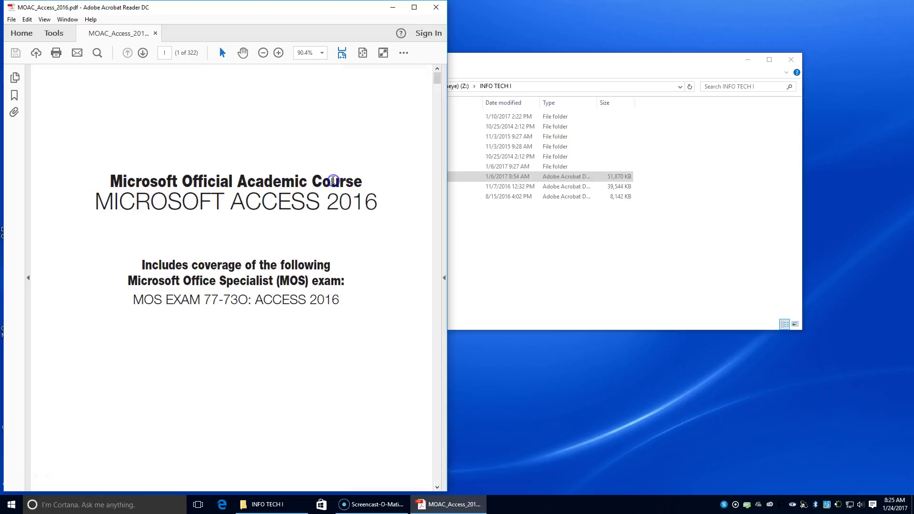
Step: Use the PDF's bookmarks to go to Lesson 3: Working with Tables and Database Records, page 36, and hide the bookmarks
left_click(17, 102)
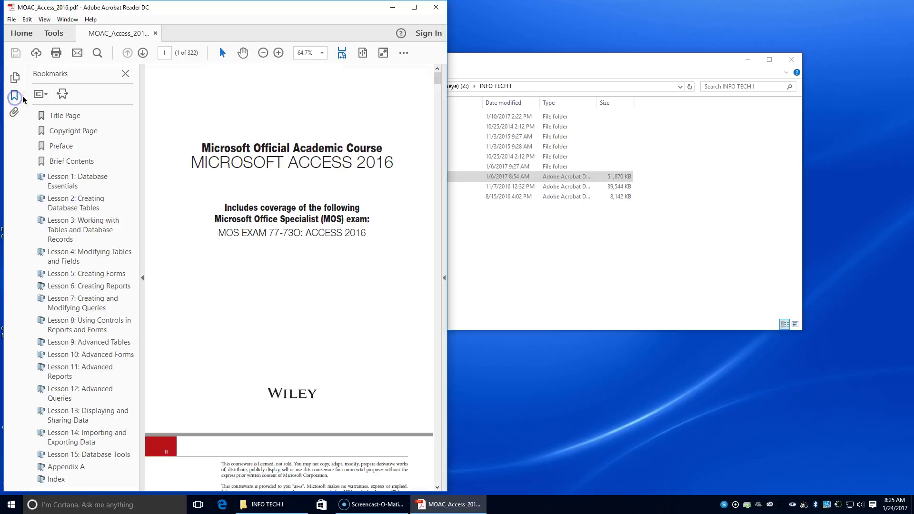
left_click(83, 231)
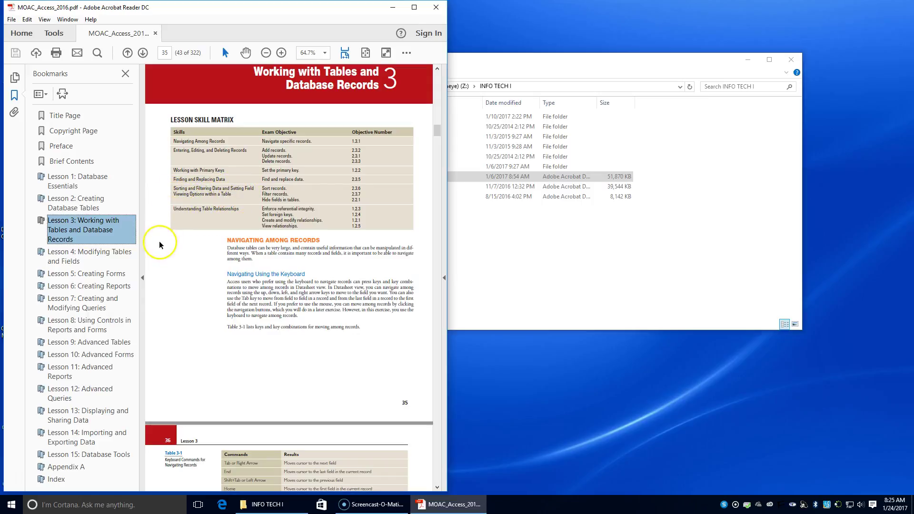
scroll(283, 341, "down", 3)
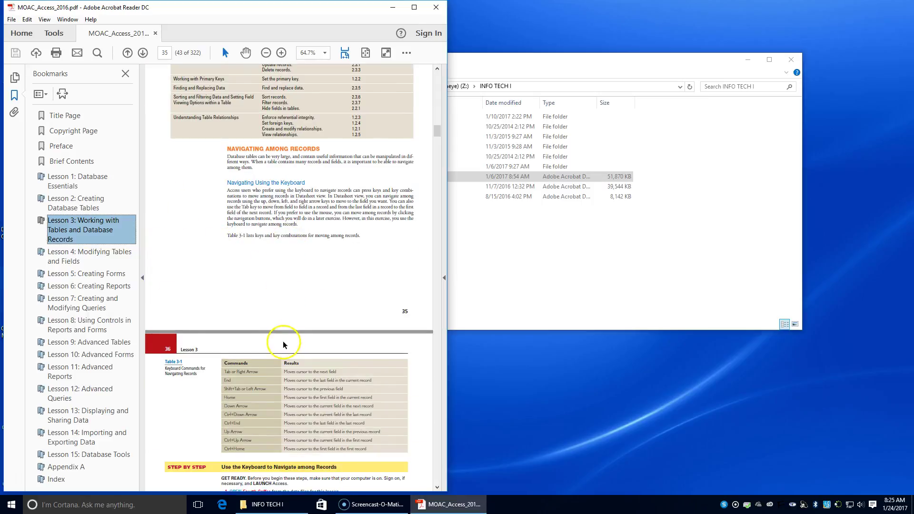
scroll(283, 342, "down", 1)
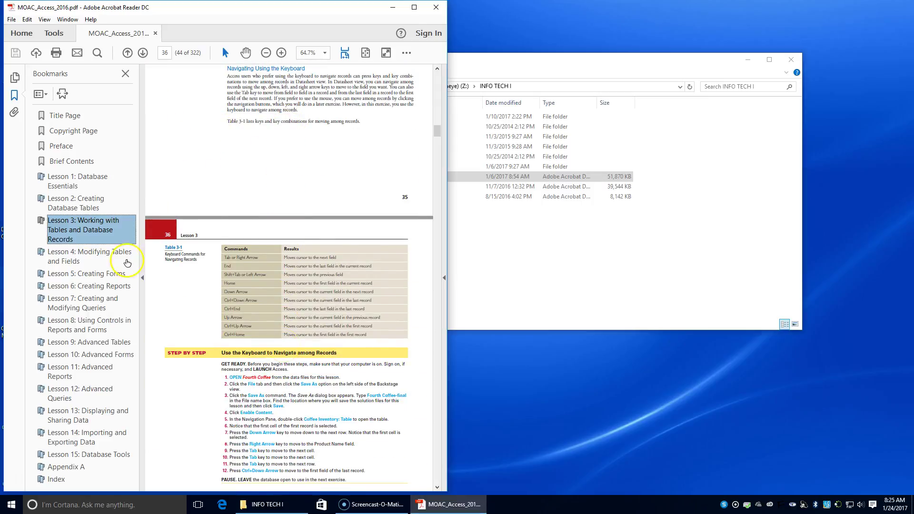
left_click(141, 140)
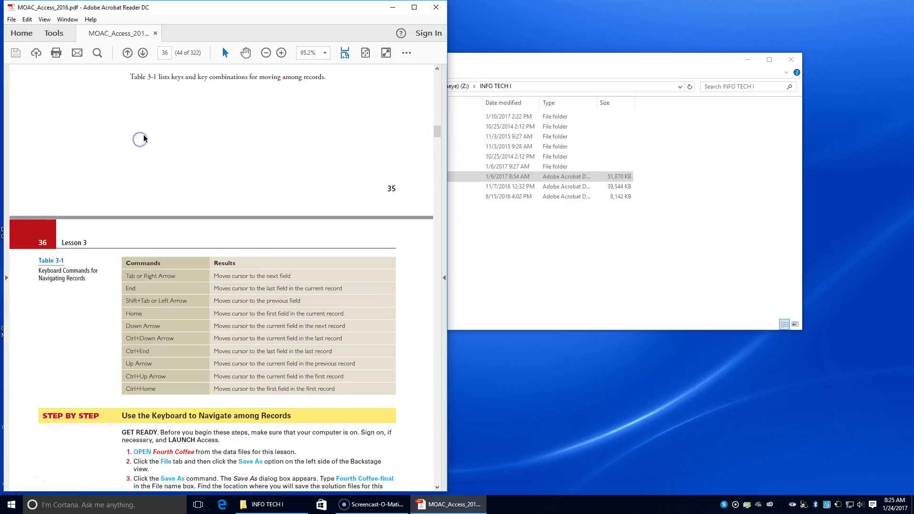
Step: Resize the PDF window so it fills the left half of the screen at full height
left_click_drag(212, 7, 154, 3)
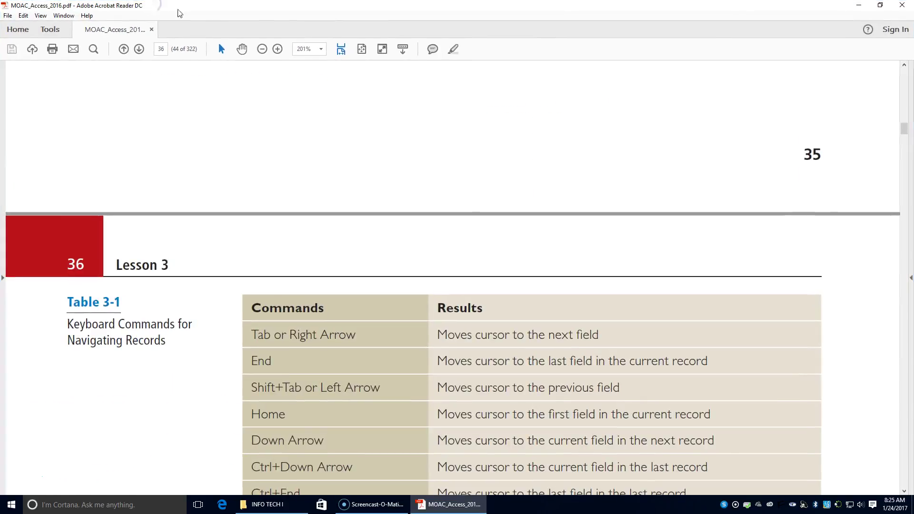
left_click_drag(381, 4, 230, 6)
left_click_drag(752, 12, 4, 2)
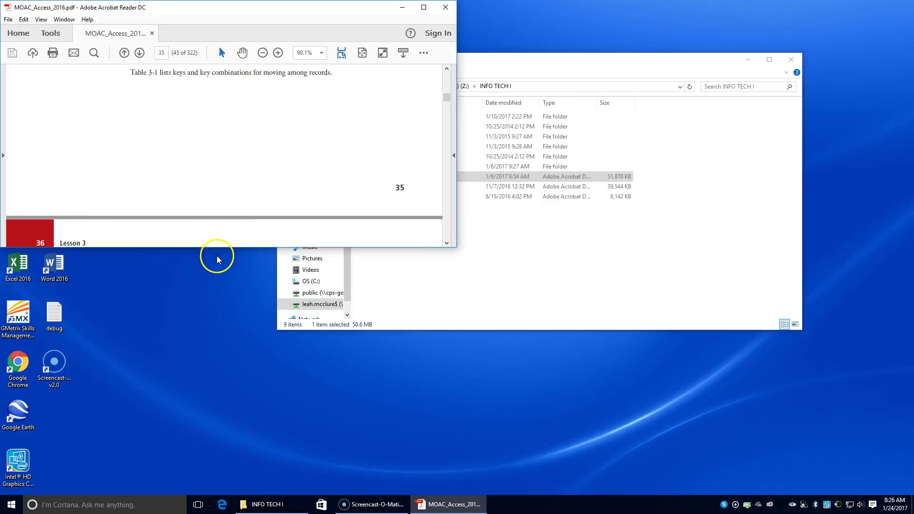
left_click(583, 60)
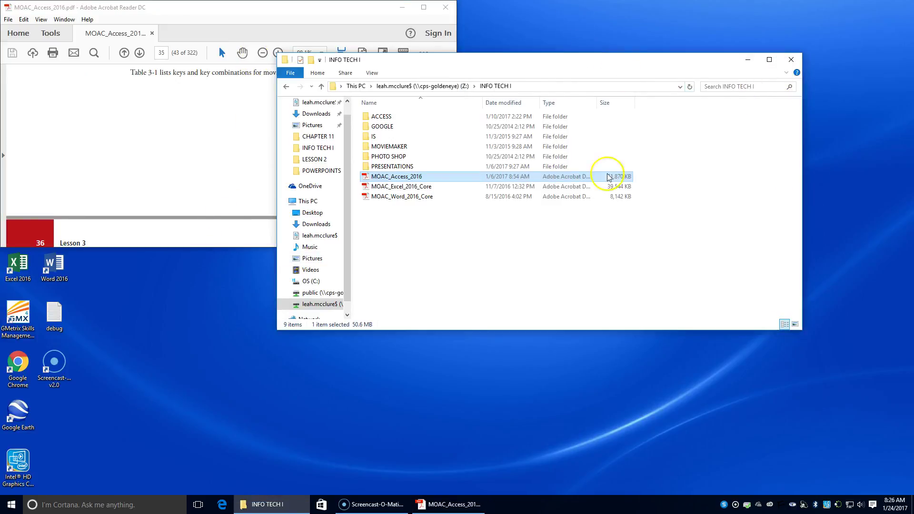
left_click(139, 244)
left_click_drag(144, 247, 83, 512)
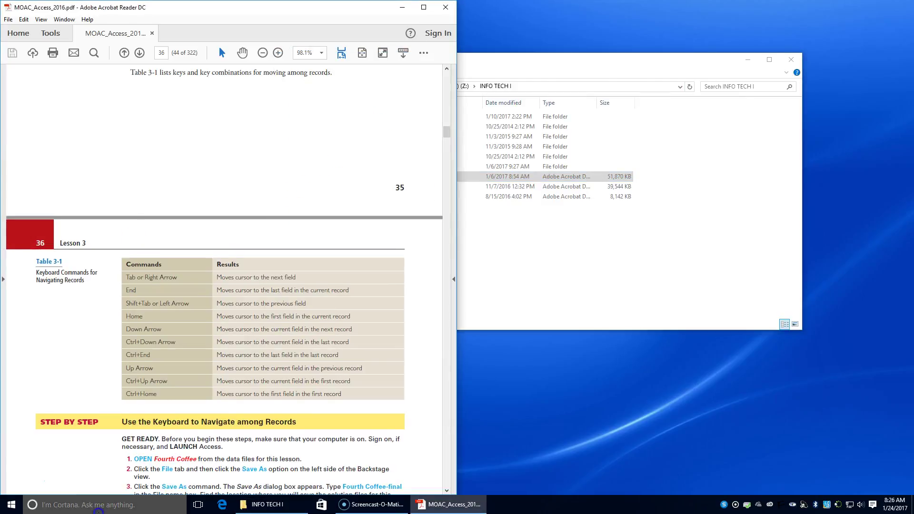
Step: Switch to File Explorer and open the Fourth Coffee database from ACCESS > DATA FILES > Lesson03 Student Data Files
left_click(506, 63)
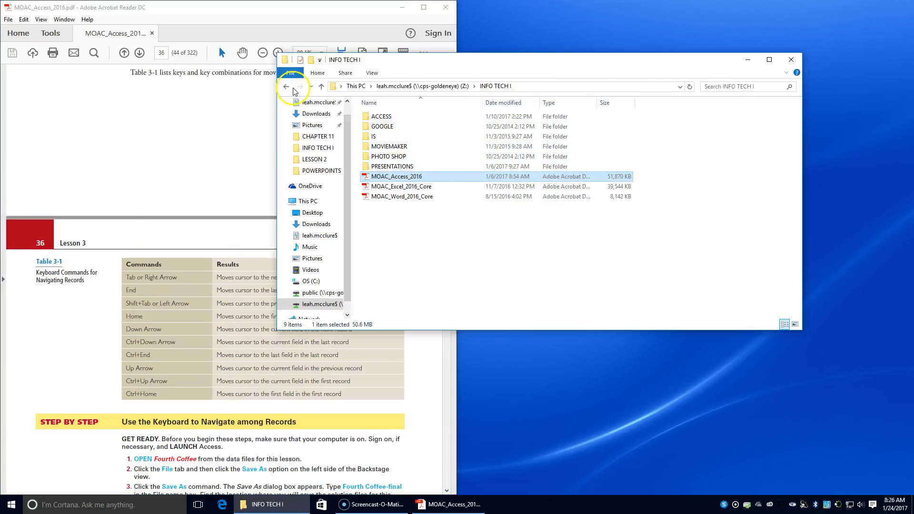
left_click(381, 119)
double_click(381, 118)
double_click(382, 118)
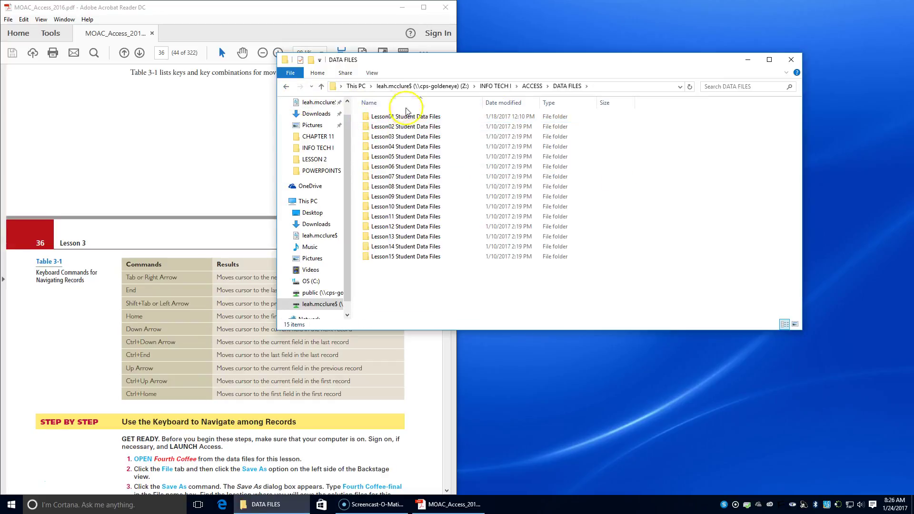
left_click(408, 137)
double_click(409, 137)
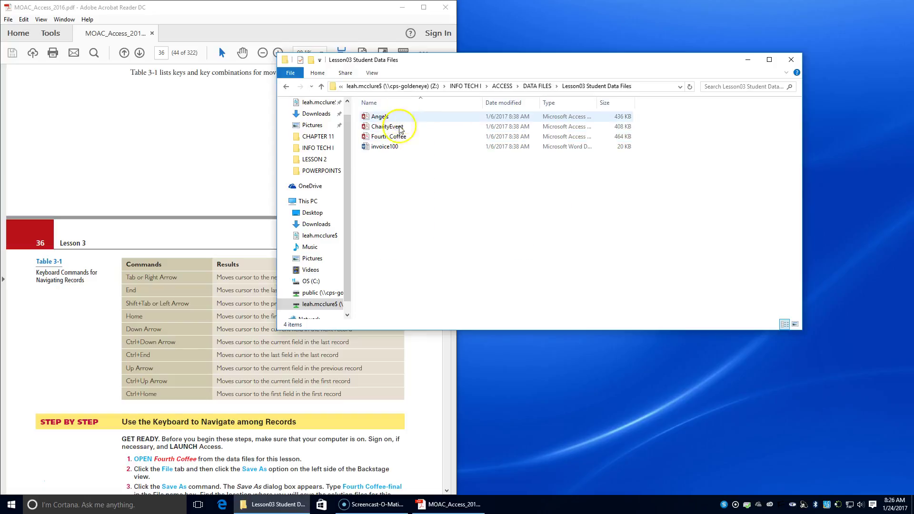
left_click(400, 138)
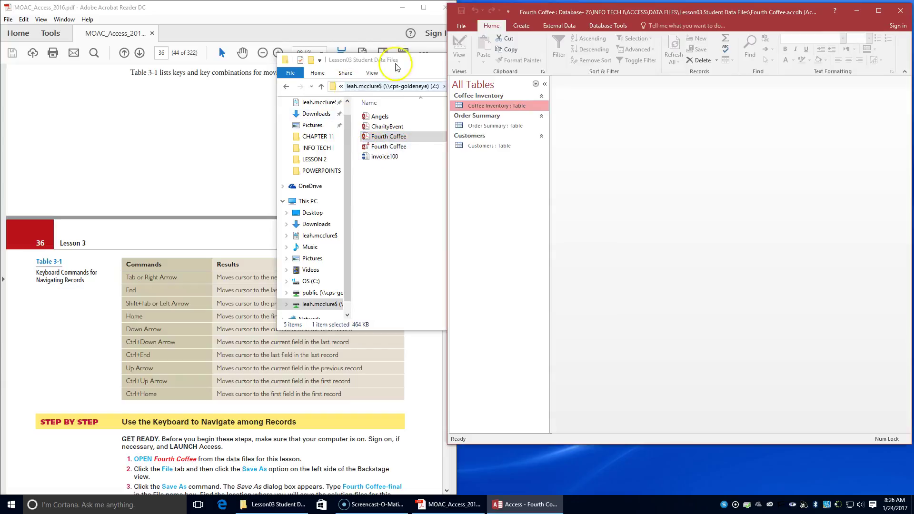
Step: Close the File Explorer window and snap the Fourth Coffee database window beside the PDF on the right half of the screen
left_click(435, 61)
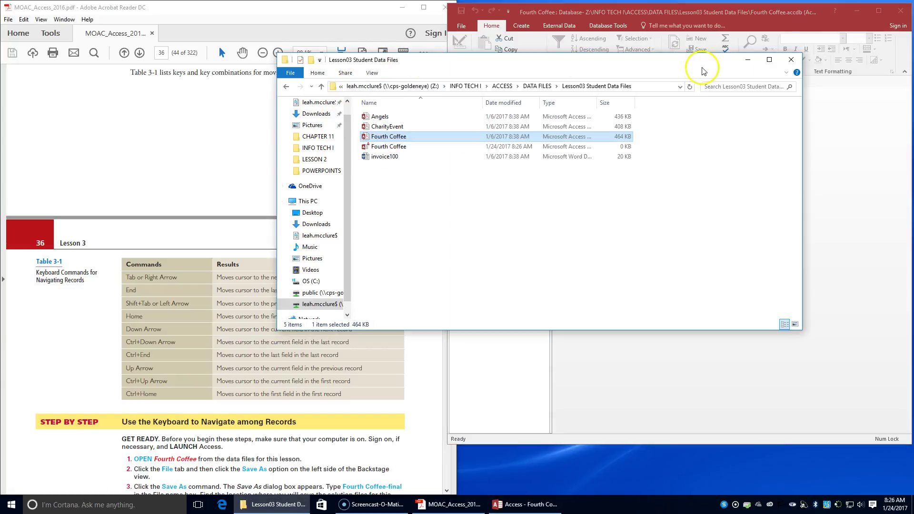
left_click(791, 59)
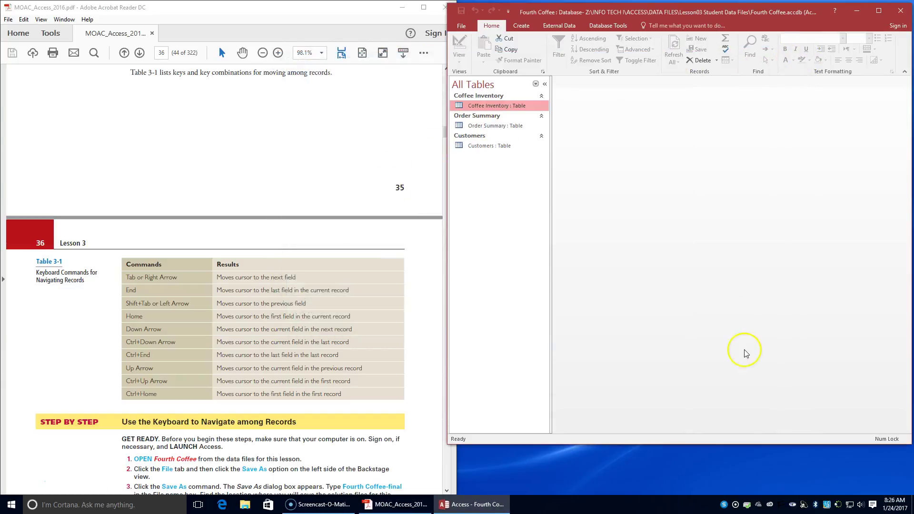
left_click_drag(683, 9, 911, 10)
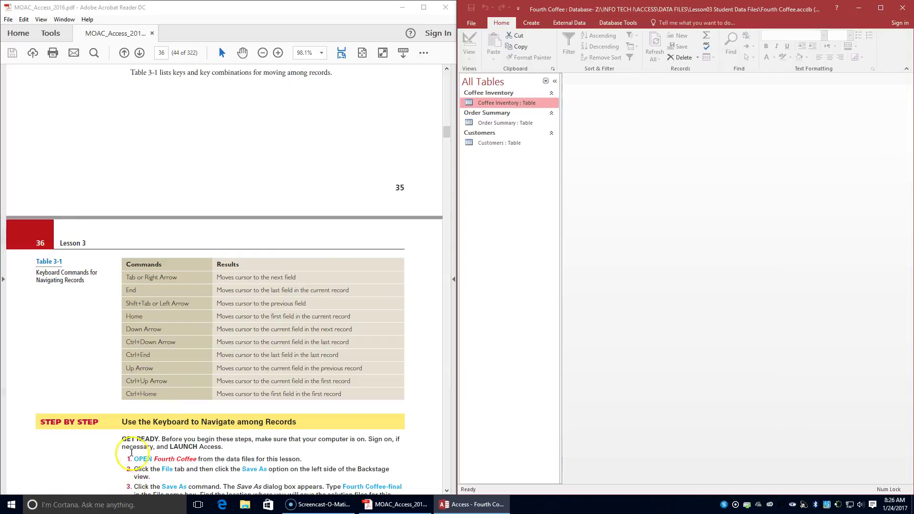
Step: Start saving a copy of the database in the default Access Database format and browse to INFO TECH I > ACCESS > LESSON 3
scroll(148, 354, "down", 5)
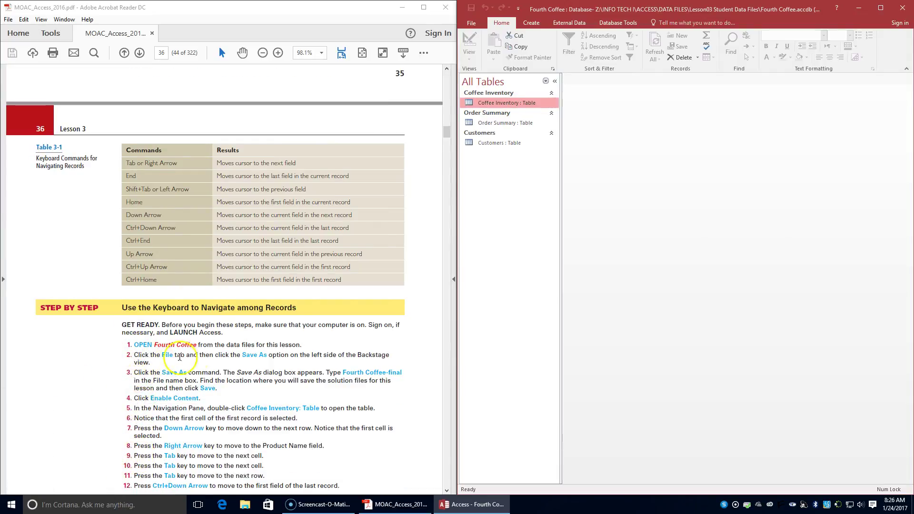
left_click(472, 24)
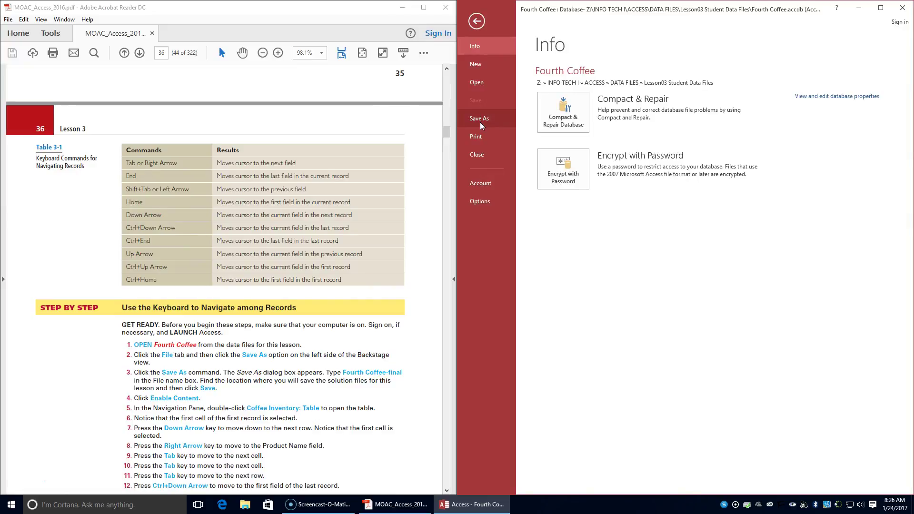
left_click(480, 122)
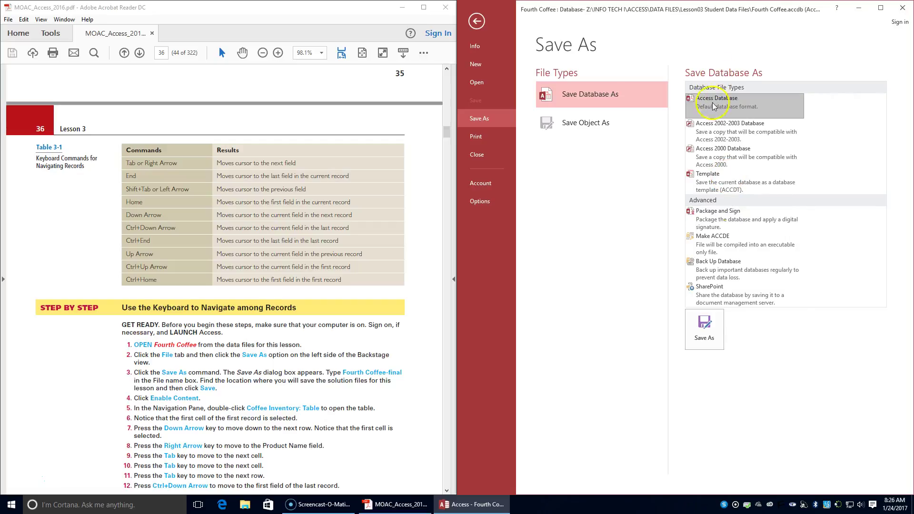
left_click(692, 331)
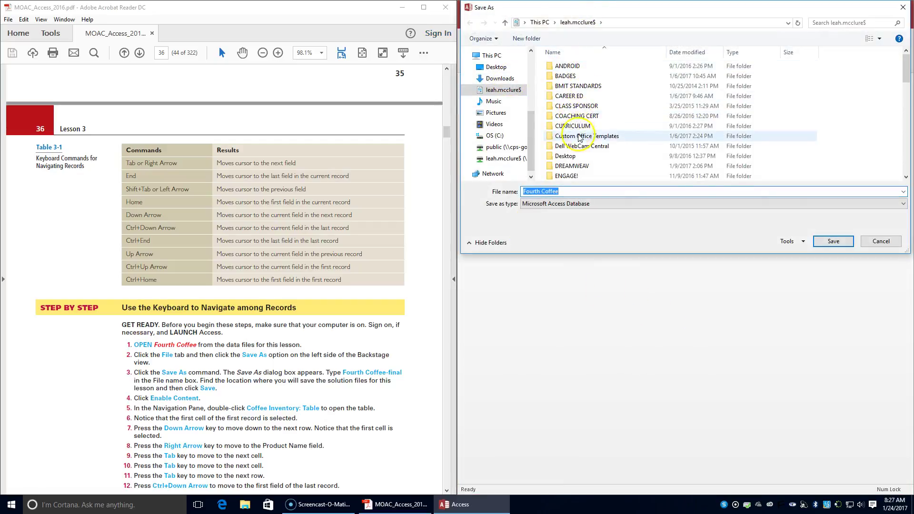
scroll(578, 143, "down", 3)
scroll(578, 143, "down", 1)
scroll(578, 133, "up", 4)
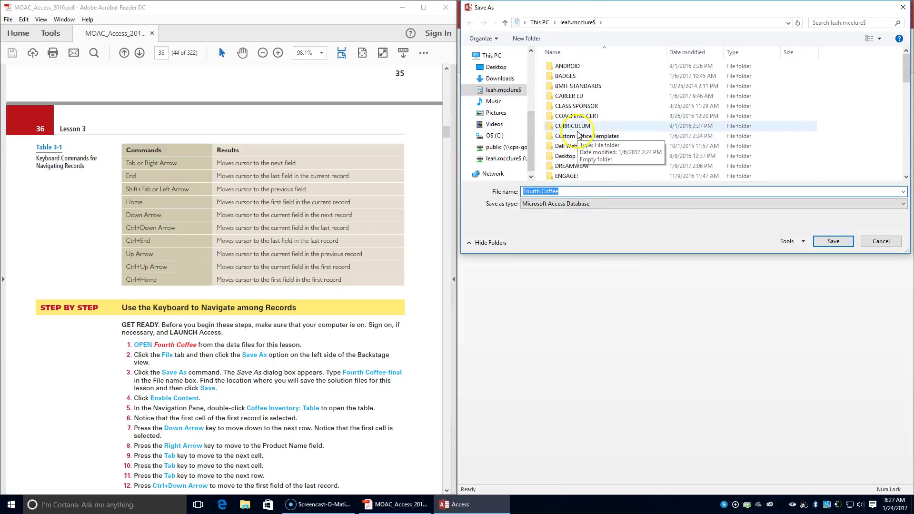
scroll(579, 123, "down", 12)
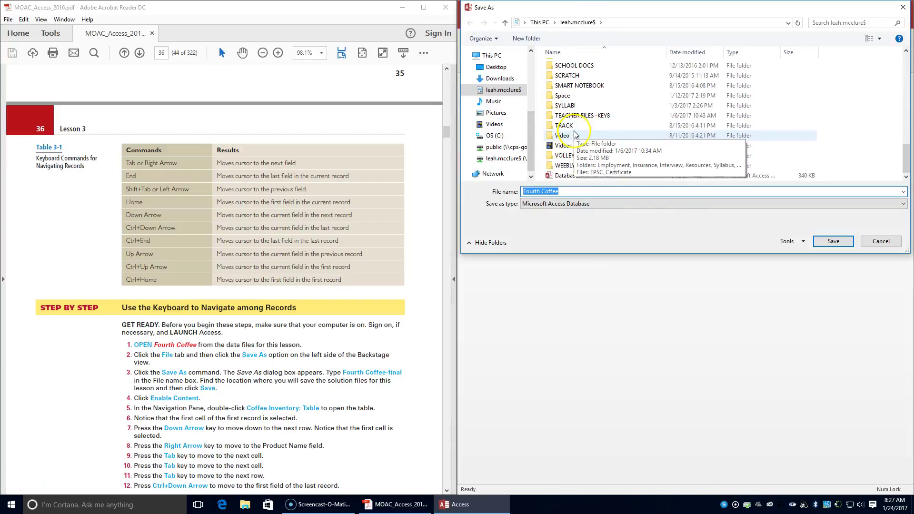
scroll(573, 141, "up", 12)
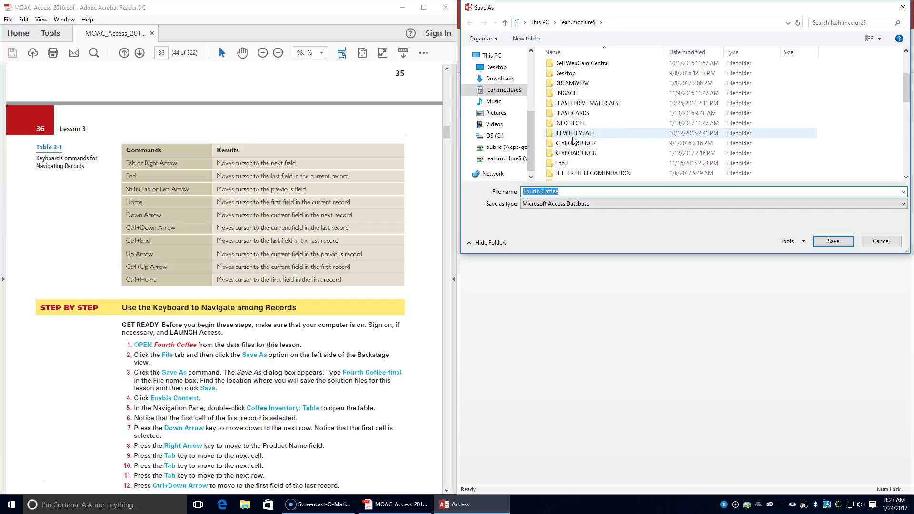
left_click(575, 156)
double_click(575, 156)
left_click(564, 67)
double_click(564, 67)
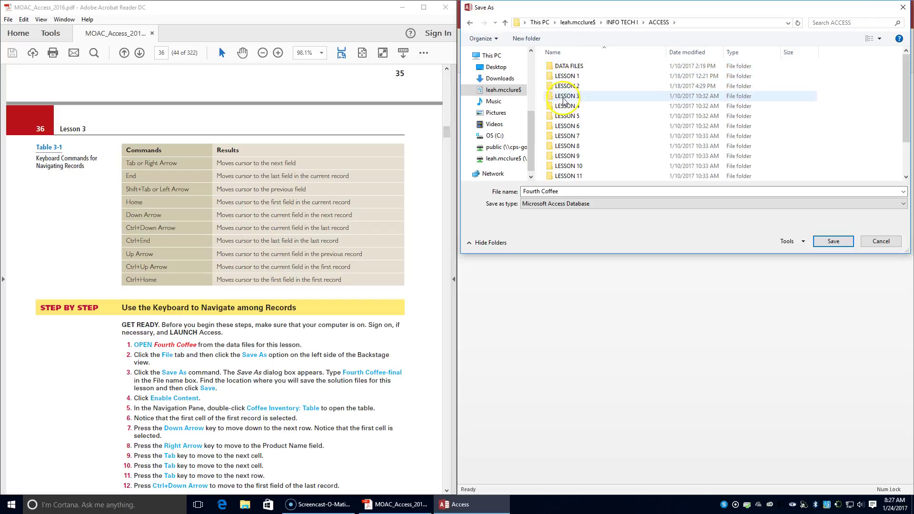
double_click(563, 99)
Step: Name the database copy Fourth Coffee-final and save it in the LESSON 3 folder
left_click(565, 191)
left_click(564, 191)
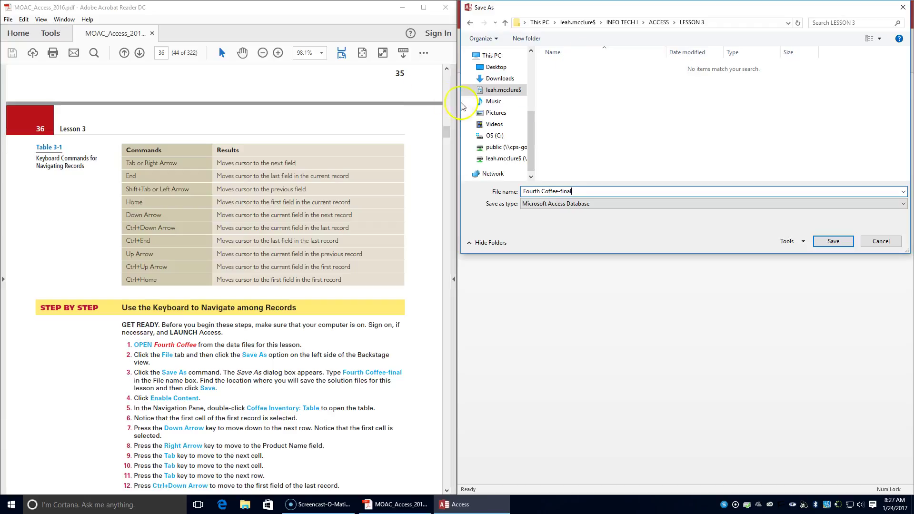
left_click(849, 242)
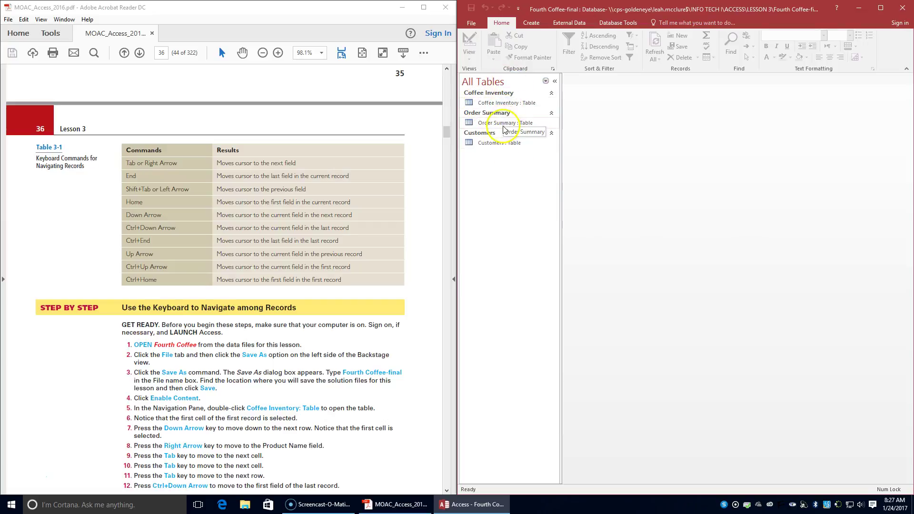
Step: Open the Coffee Inventory table and move through the second record's fields to the Product ID of the third record
double_click(505, 104)
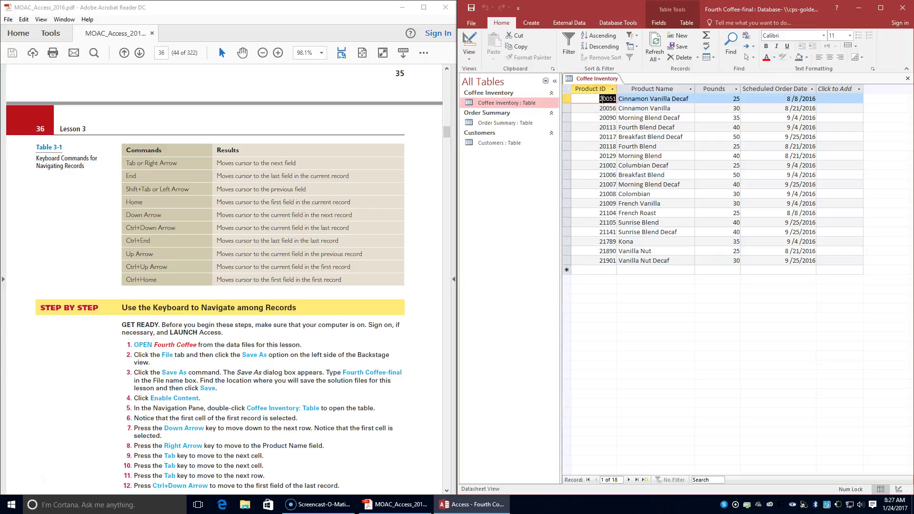
key("Down")
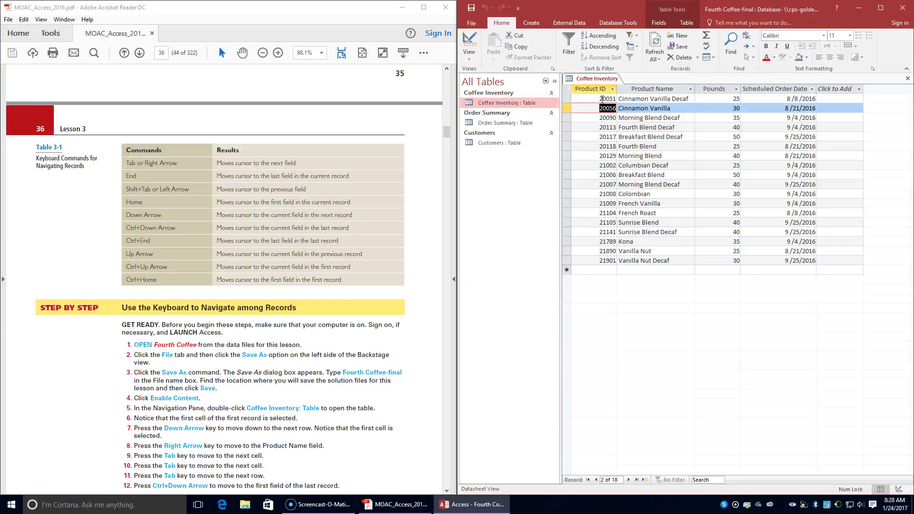
key("Right")
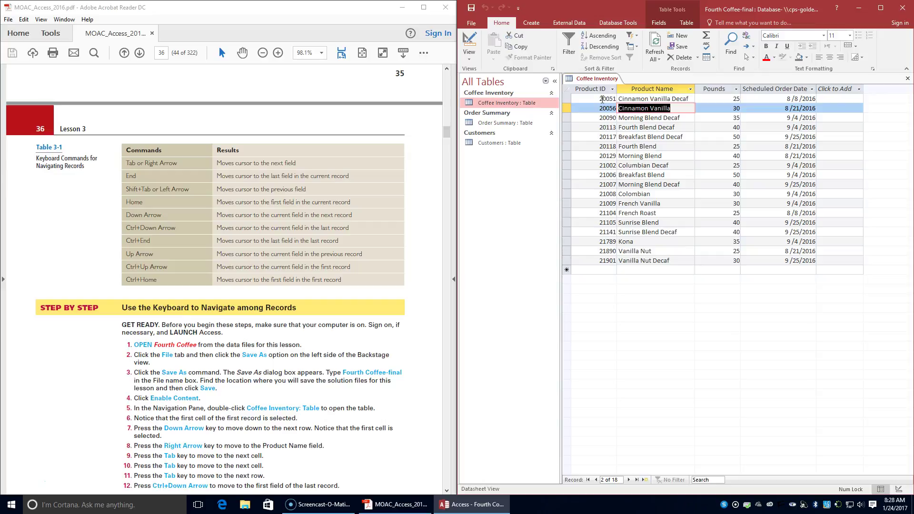
key("Tab")
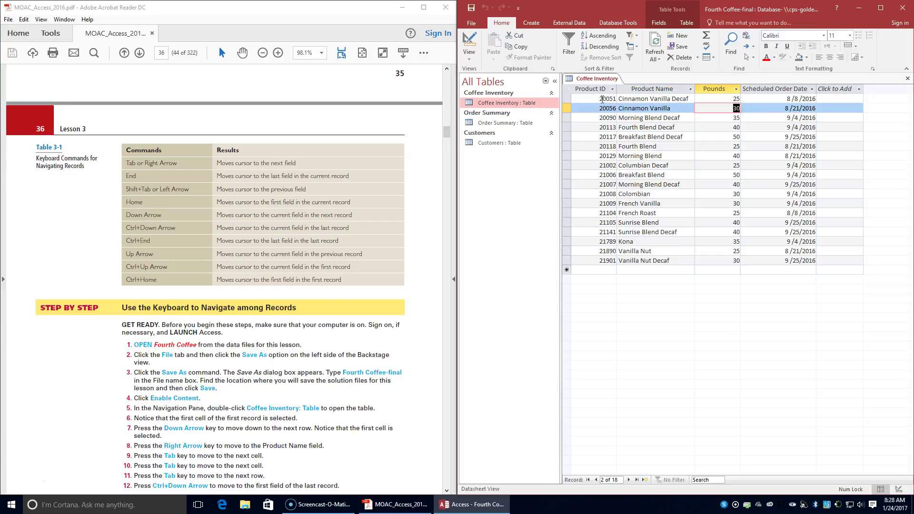
key("Tab")
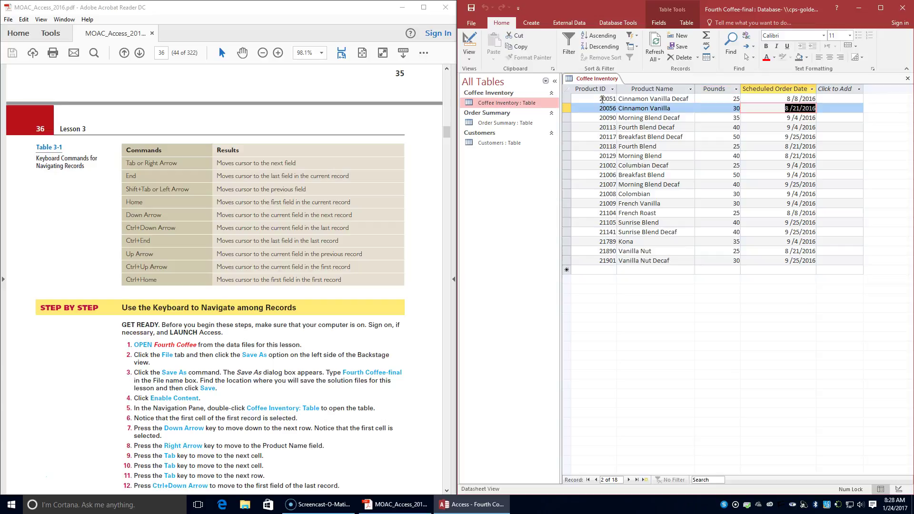
key("Tab")
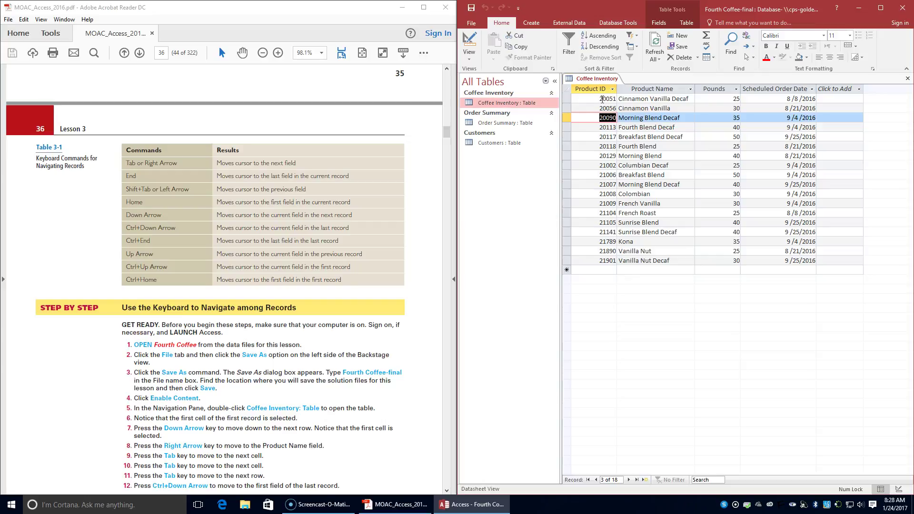
Step: Jump to the Product ID field of the last Coffee Inventory record and check the end of the keyboard navigation exercise
key("ctrl+Down")
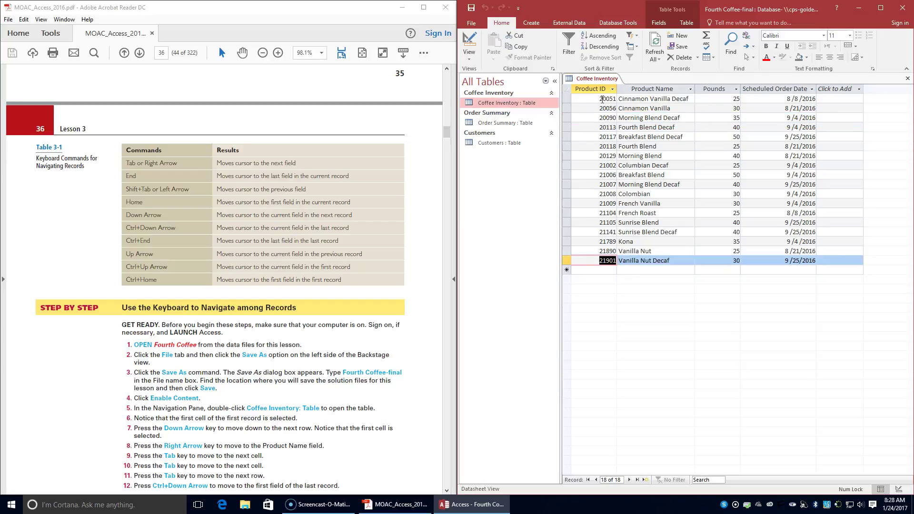
scroll(326, 430, "down", 2)
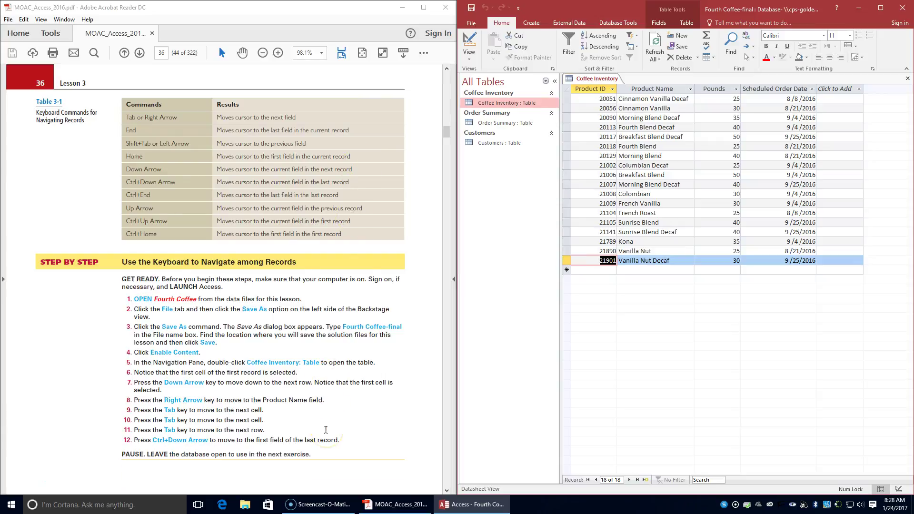
scroll(349, 362, "down", 2)
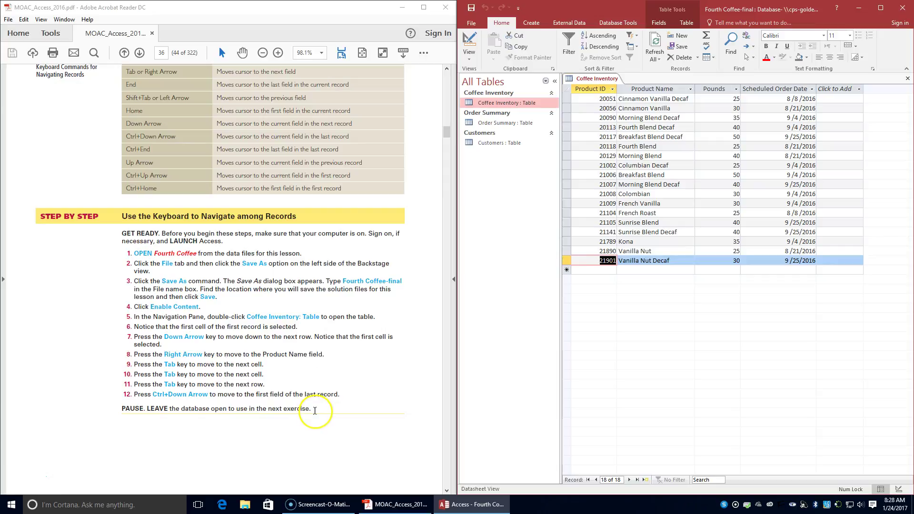
scroll(315, 411, "down", 2)
scroll(315, 410, "up", 5)
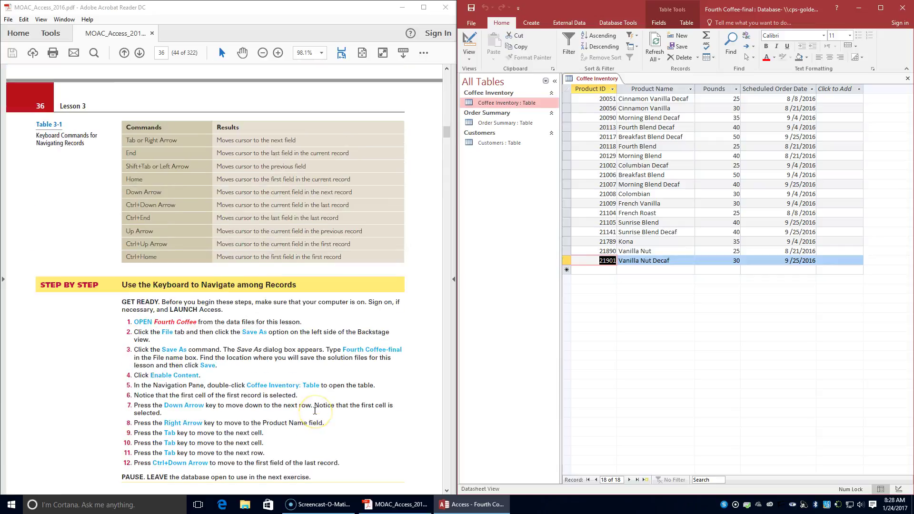
Step: Find the Use Navigation Buttons exercise on page 37, select the first Coffee Inventory record and advance to the next one
scroll(315, 411, "up", 16)
scroll(123, 376, "down", 8)
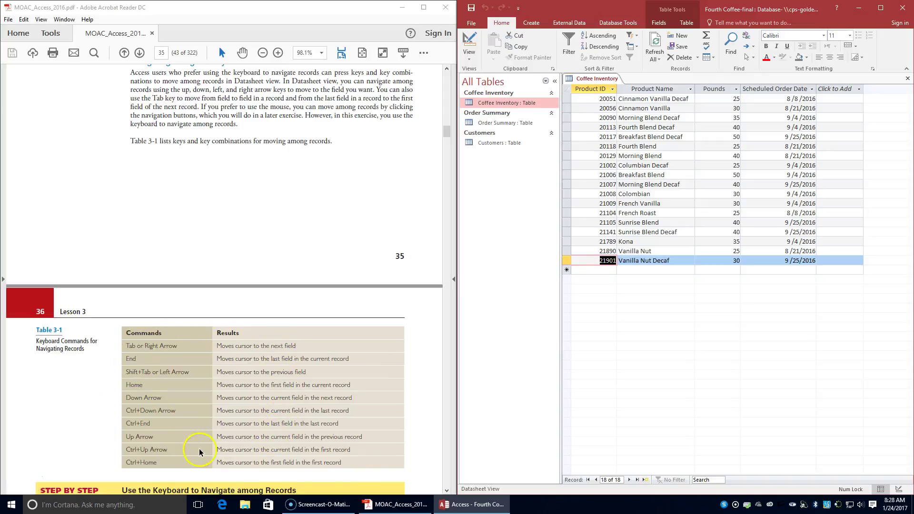
scroll(185, 429, "down", 5)
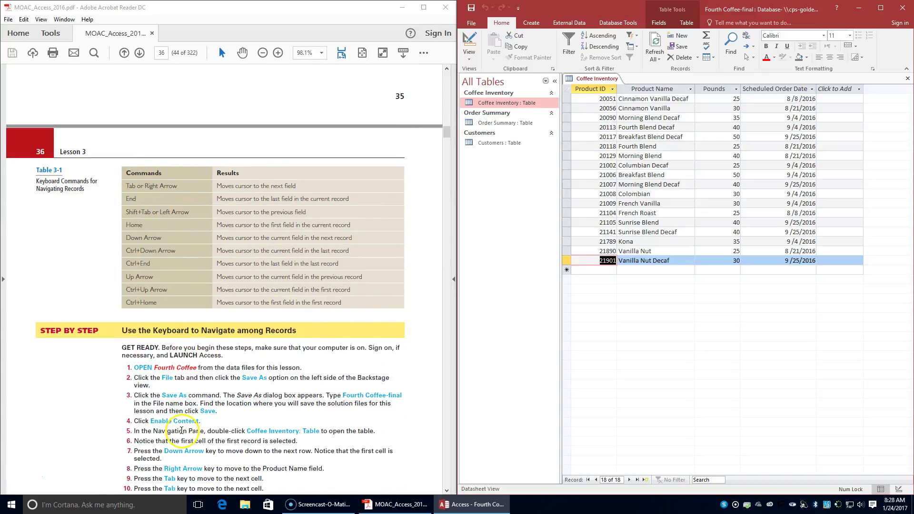
scroll(182, 430, "down", 6)
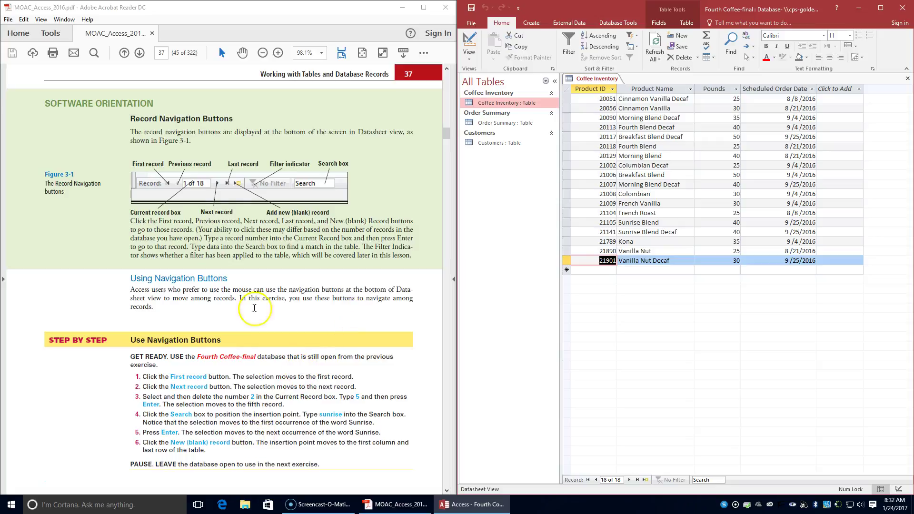
left_click(589, 480)
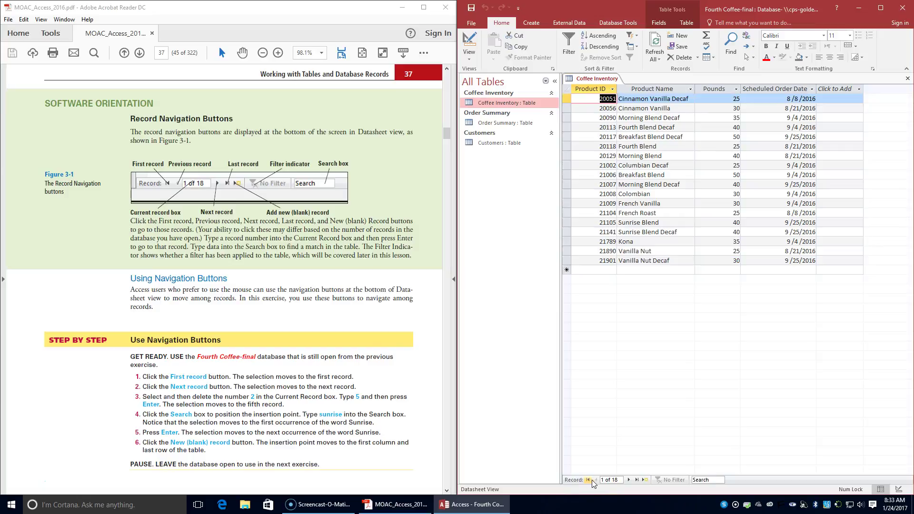
left_click(629, 480)
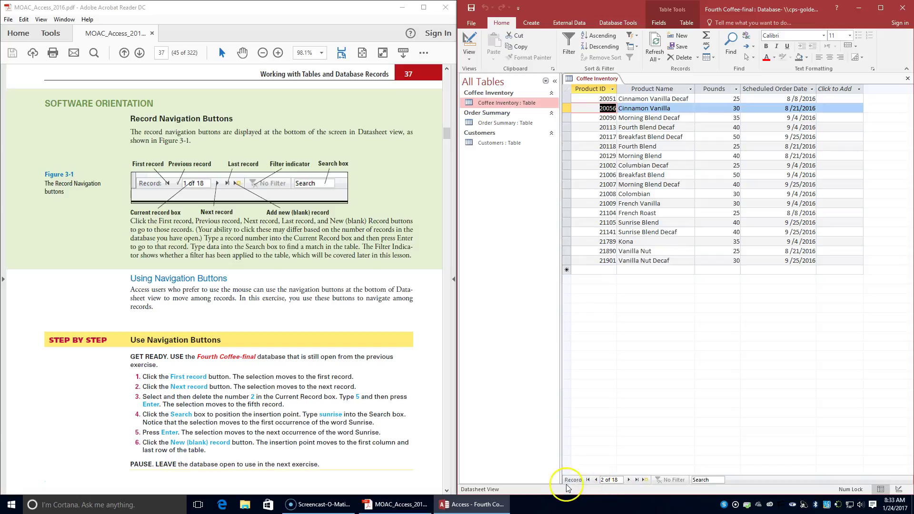
Step: Go directly to record 5 by replacing the current record number
left_click(605, 479)
left_click_drag(605, 480, 590, 482)
key("Delete")
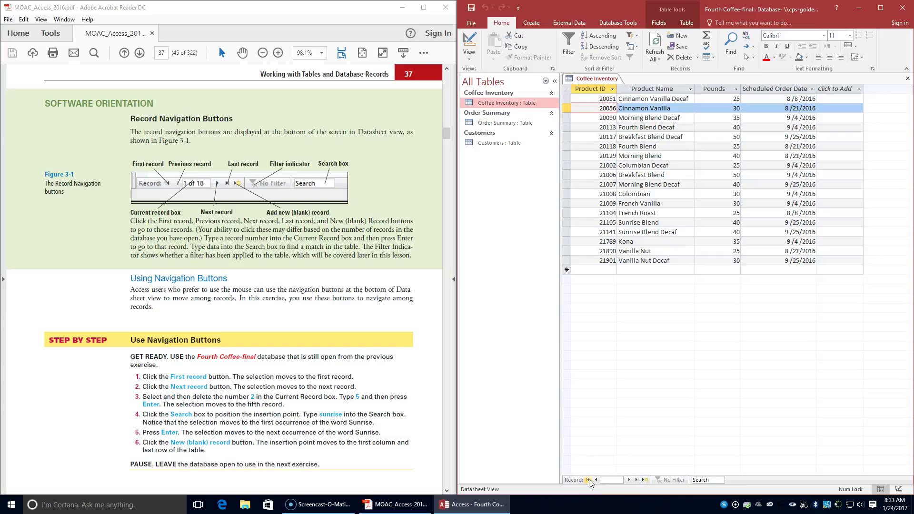
type("5")
key("Return")
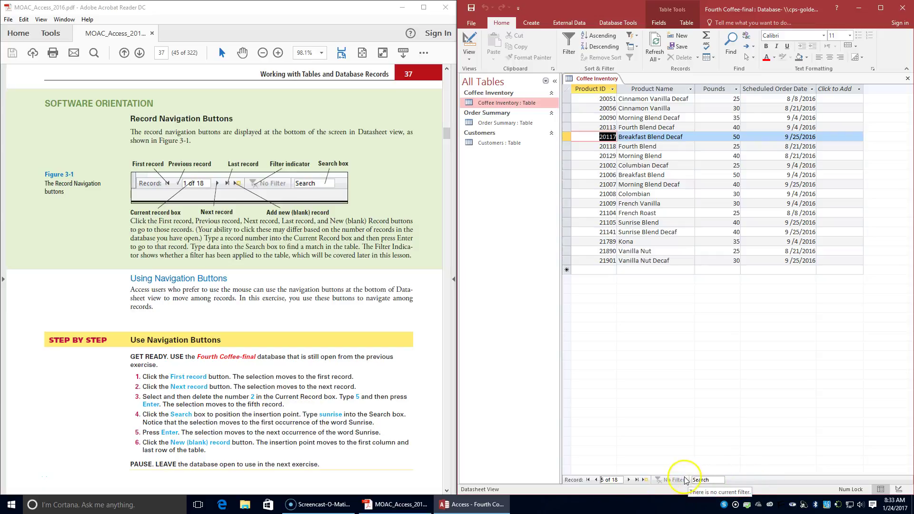
Step: Search the table for sunrise, continue to the next occurrence, and move to a new blank record
left_click(696, 480)
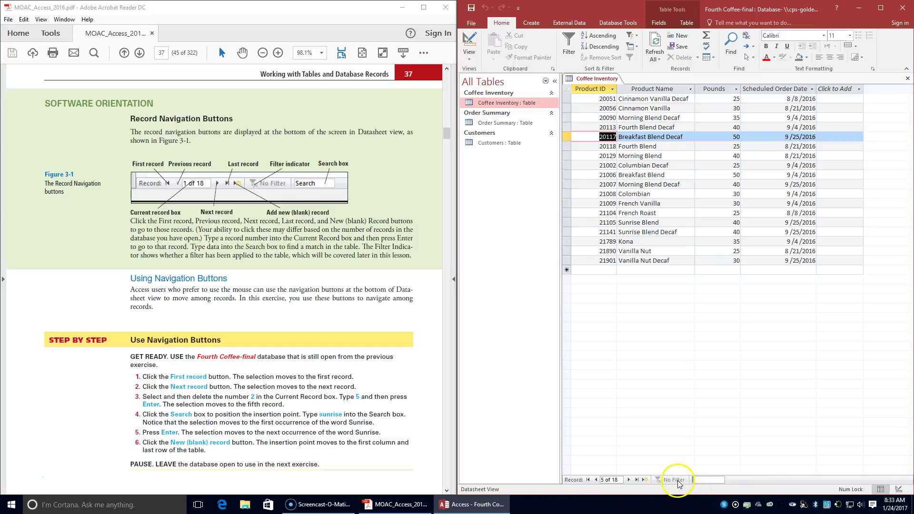
type("sunrise")
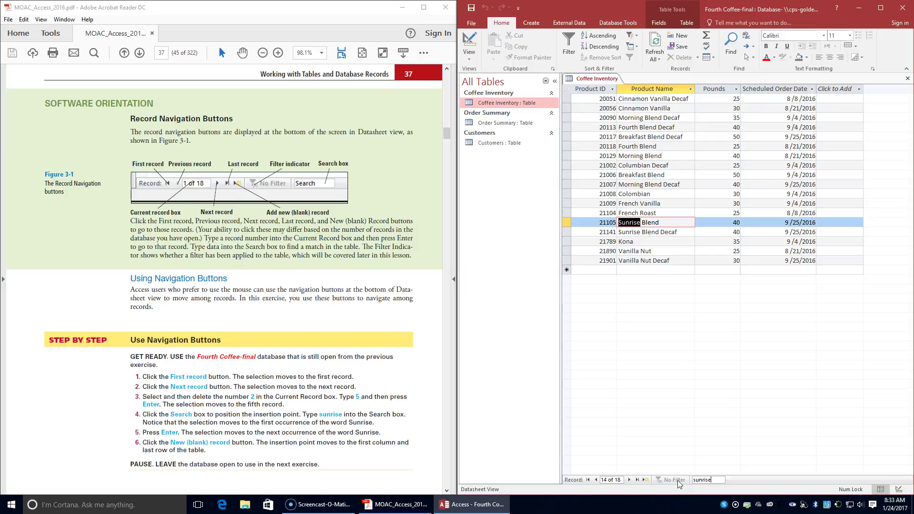
key("Return")
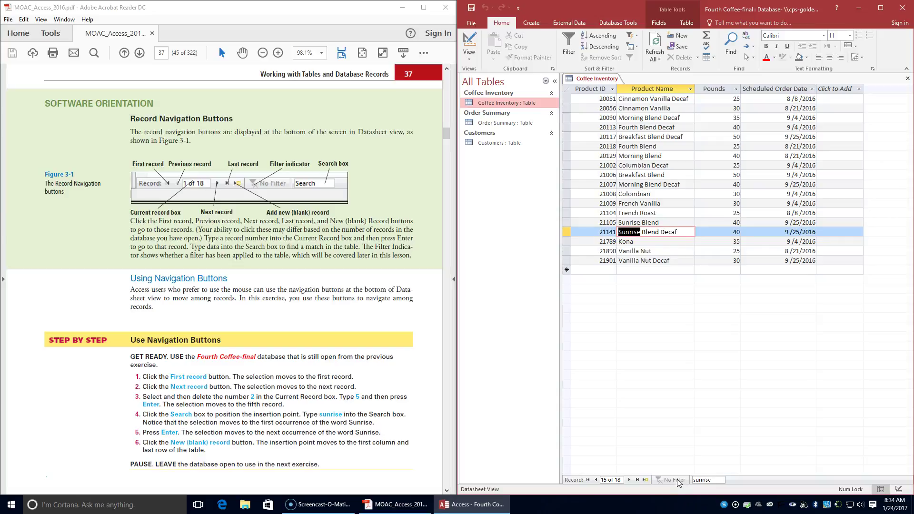
left_click(645, 479)
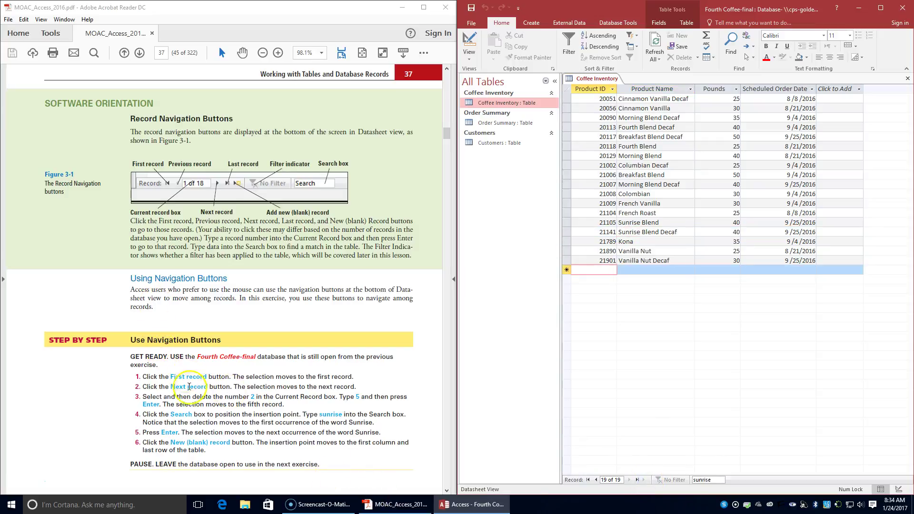
Step: Look through textbook pages 38 and 39 up to the Enter, Edit, and Delete Records exercise
scroll(196, 398, "down", 5)
scroll(197, 399, "down", 7)
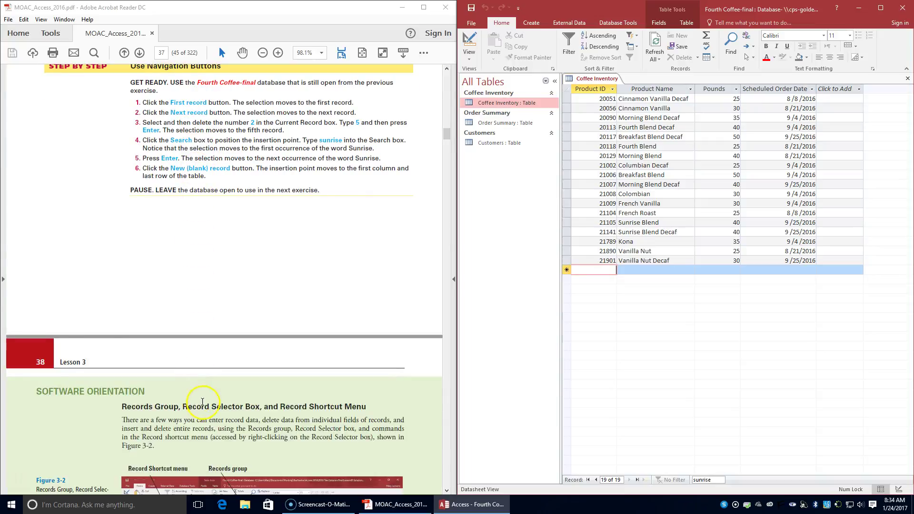
scroll(211, 422, "down", 3)
scroll(211, 422, "down", 7)
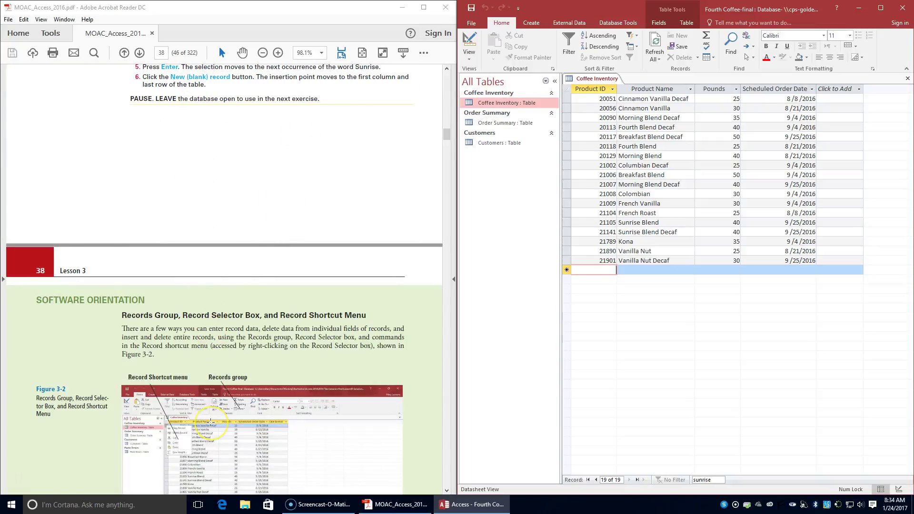
scroll(210, 422, "down", 12)
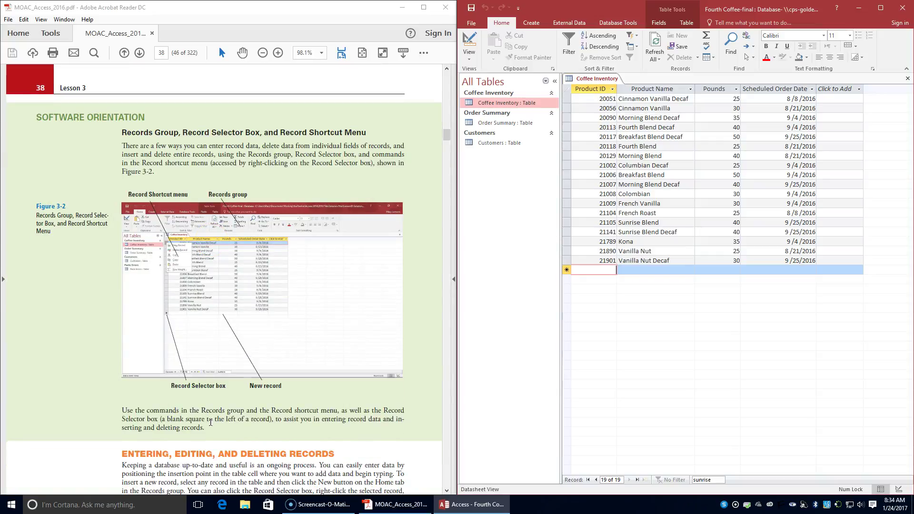
scroll(211, 425, "down", 10)
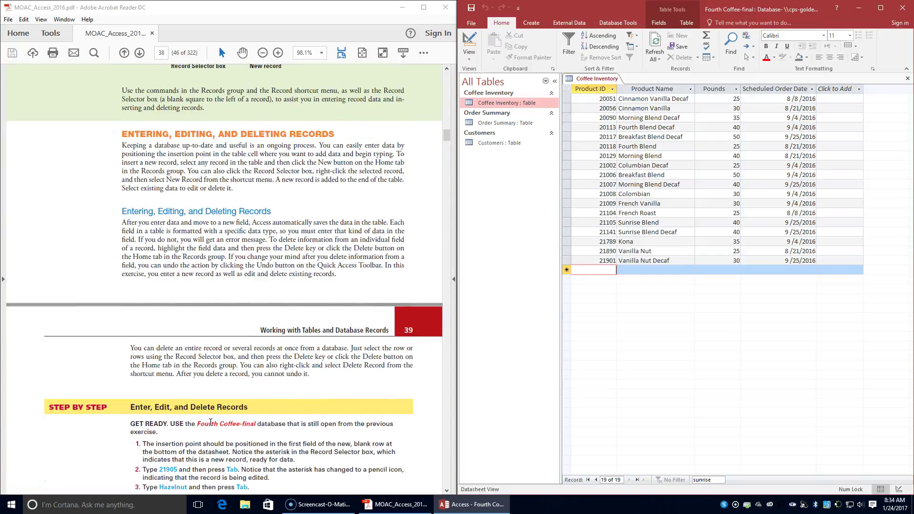
scroll(210, 422, "up", 9)
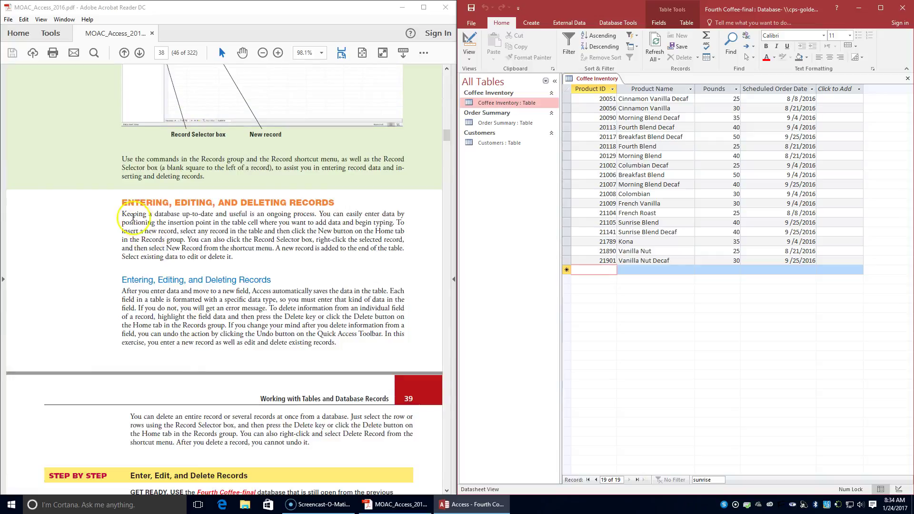
scroll(263, 284, "down", 4)
scroll(262, 283, "down", 6)
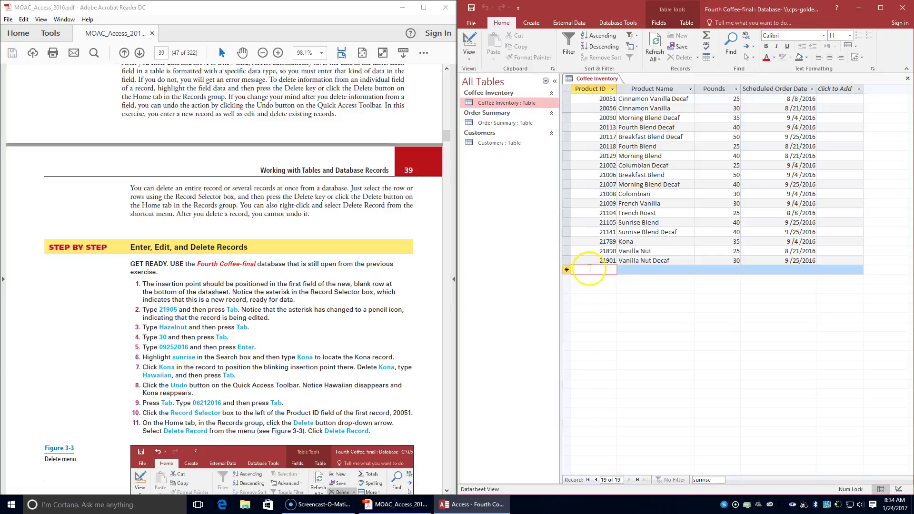
Step: Enter a new record with Product ID 21905, Product Name Hazelnut, Pounds 30 and Scheduled Order Date 09/25/2016
type("21905")
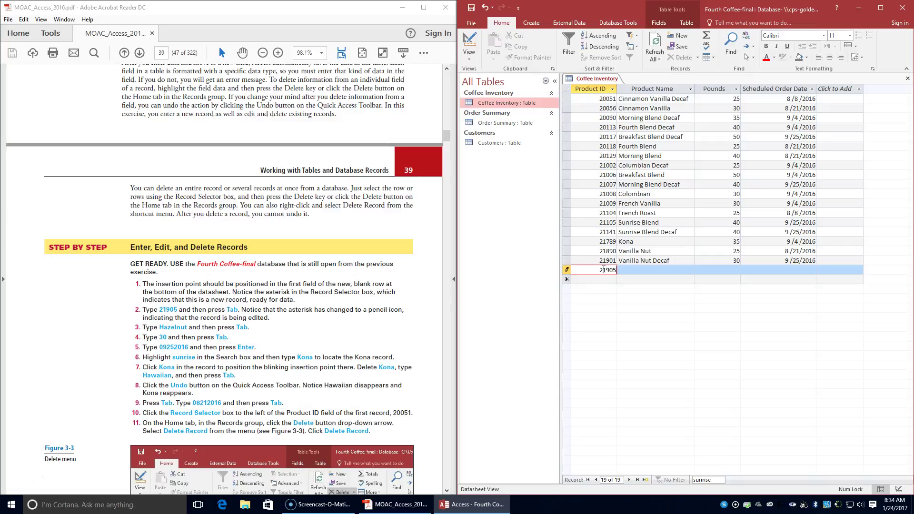
key("Tab")
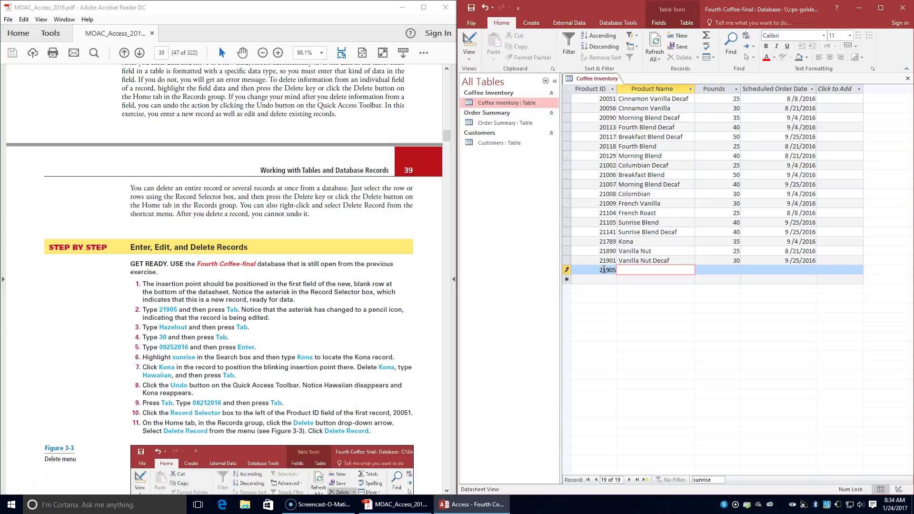
type("Hazelnut")
key("Tab")
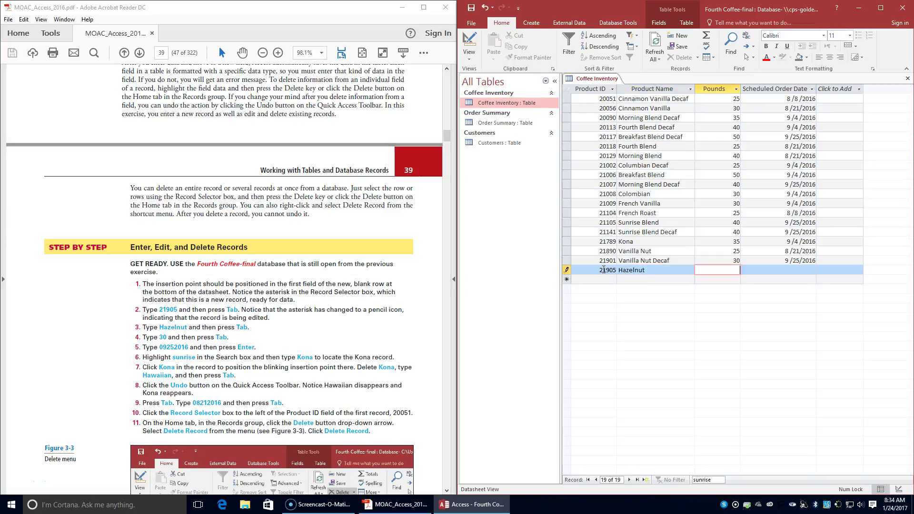
type("30")
key("Tab")
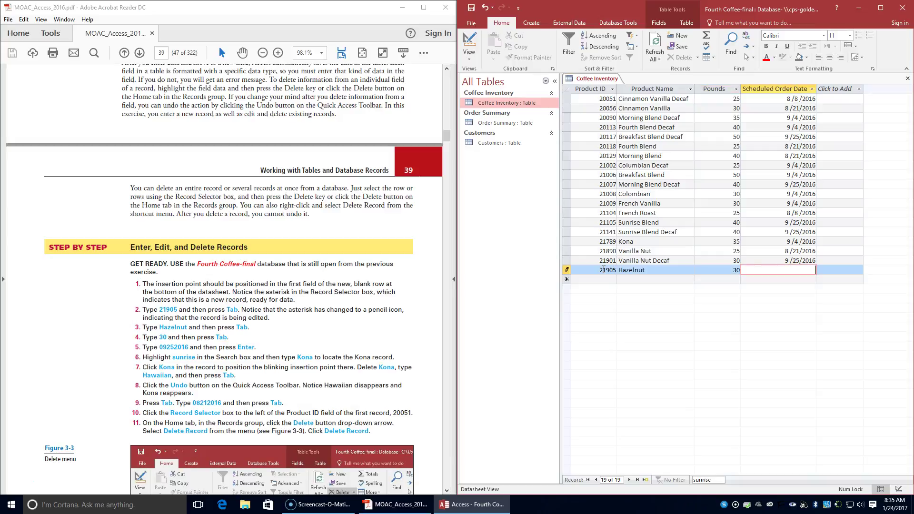
type("09/25/2016")
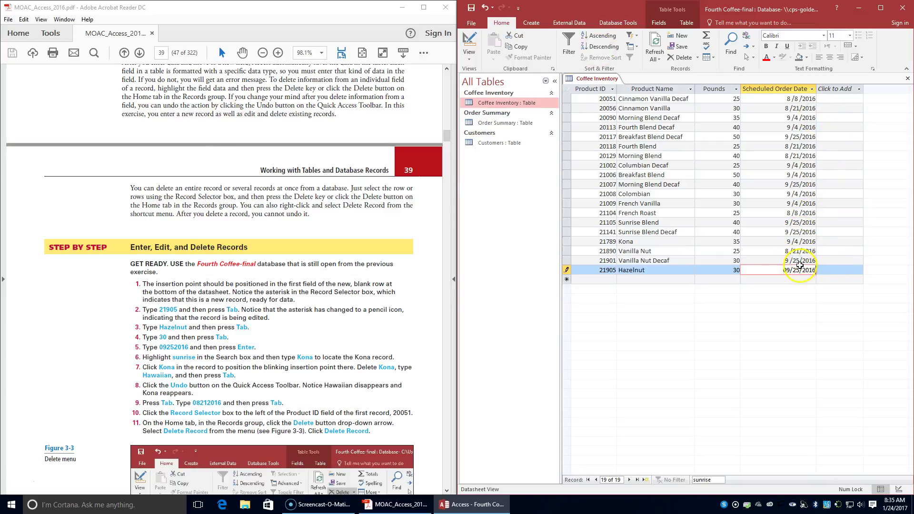
key("Return")
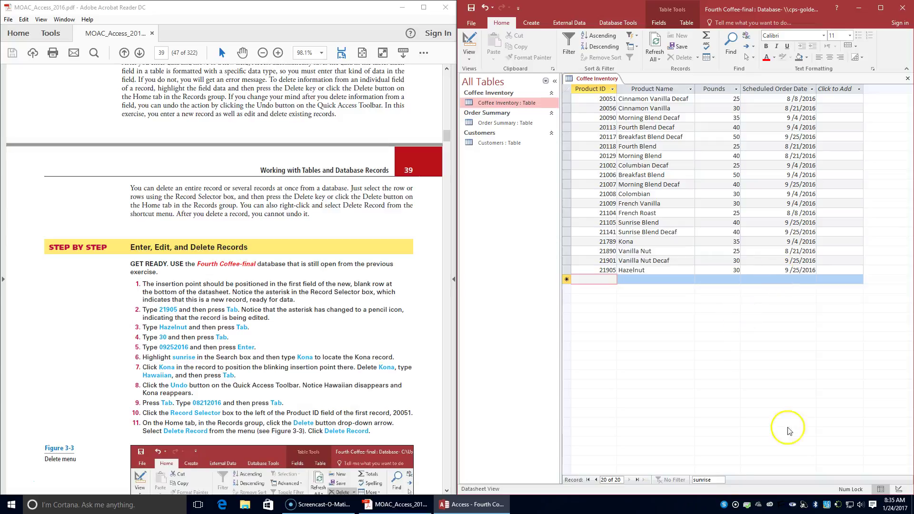
Step: Locate the Kona record by replacing the search term with Kona
left_click_drag(719, 480, 663, 482)
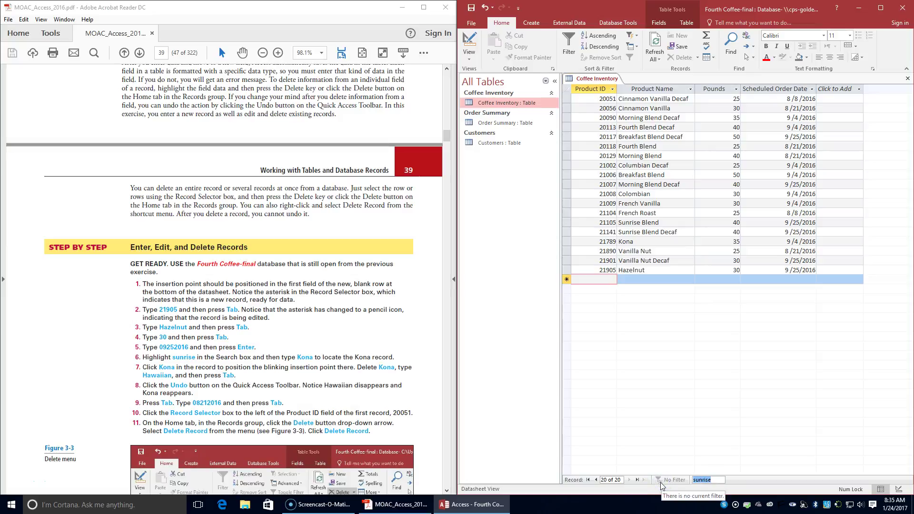
type("Kona")
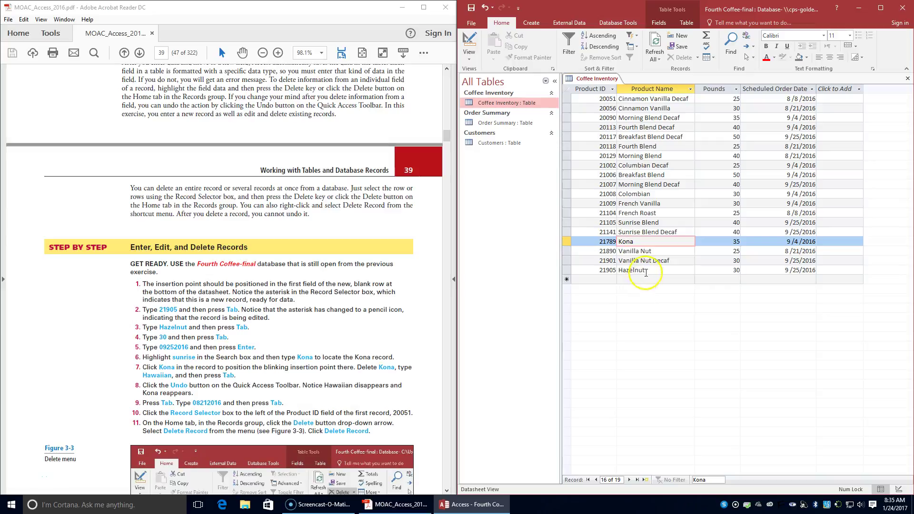
Step: Replace the product name Kona with Hawaiian in record 21789, and undo the change
left_click_drag(645, 241, 592, 241)
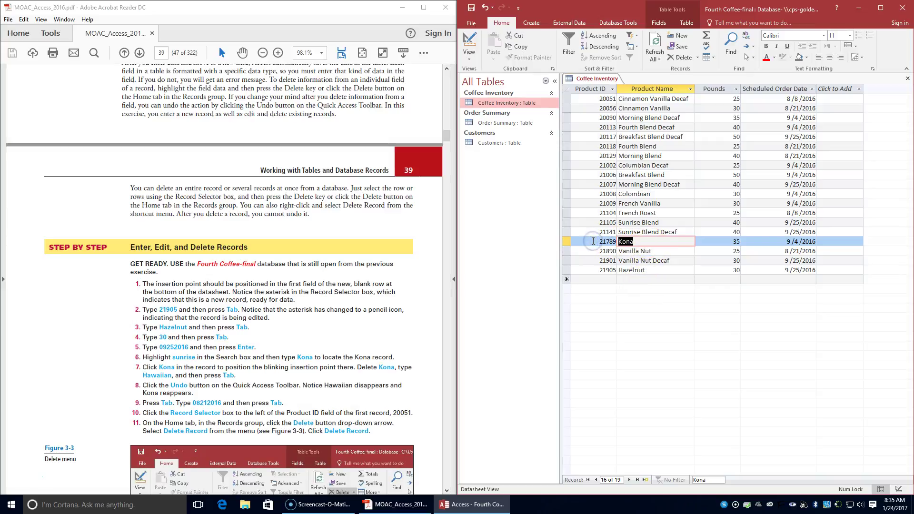
key("Delete")
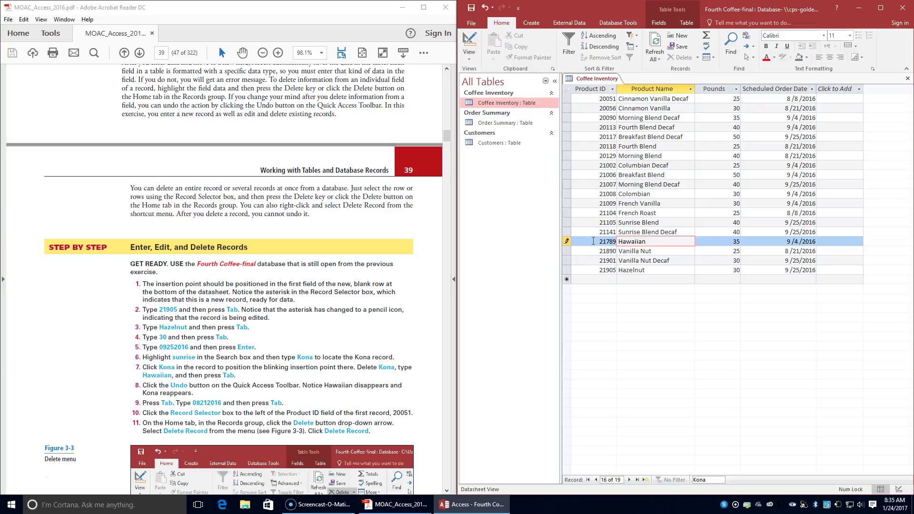
key("Tab")
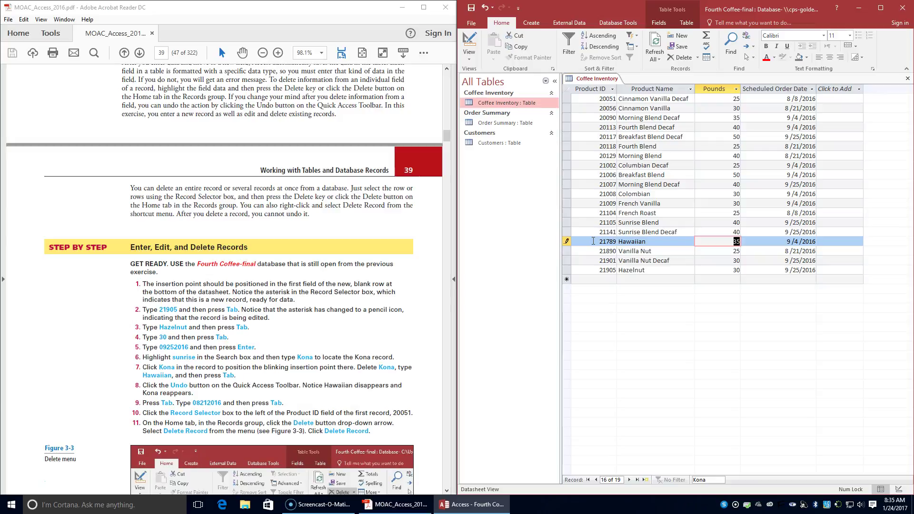
left_click(486, 8)
Step: Set the Kona record's Scheduled Order Date to 08/21/2016 and select the entire Vanilla Nut record
key("Tab")
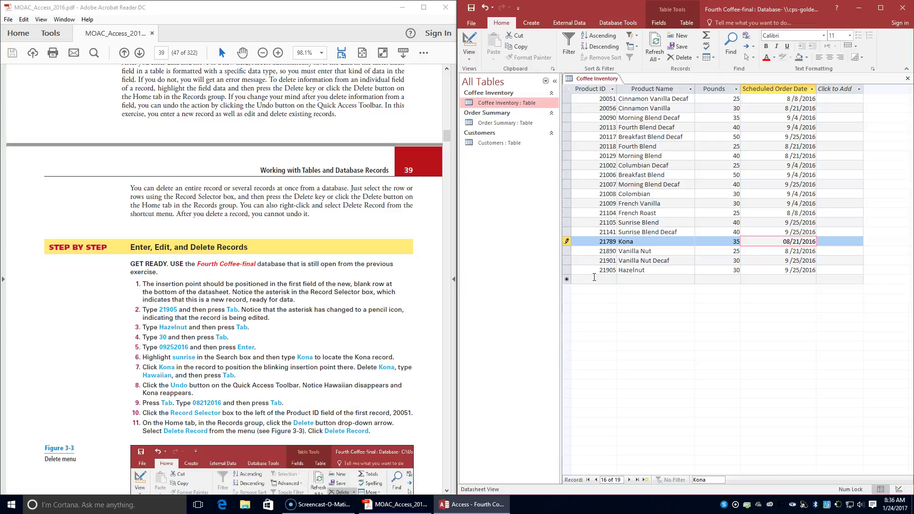
key("Tab")
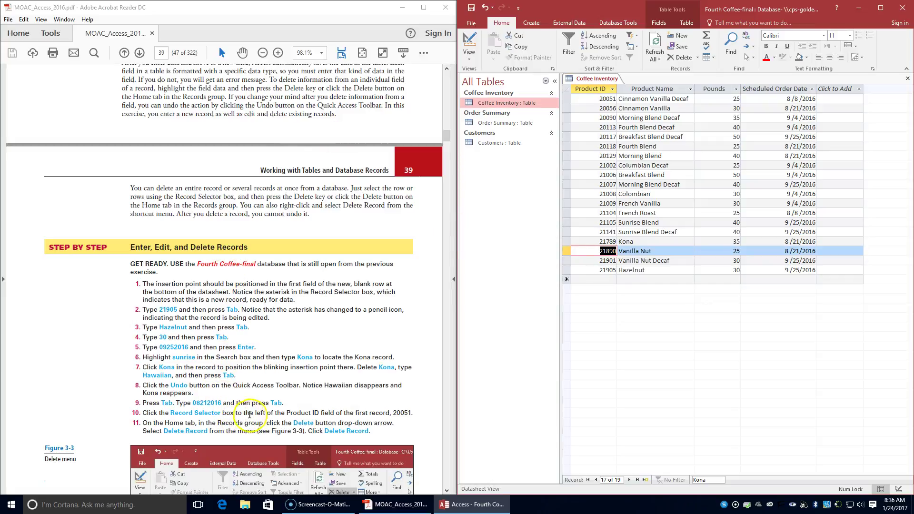
left_click(566, 251)
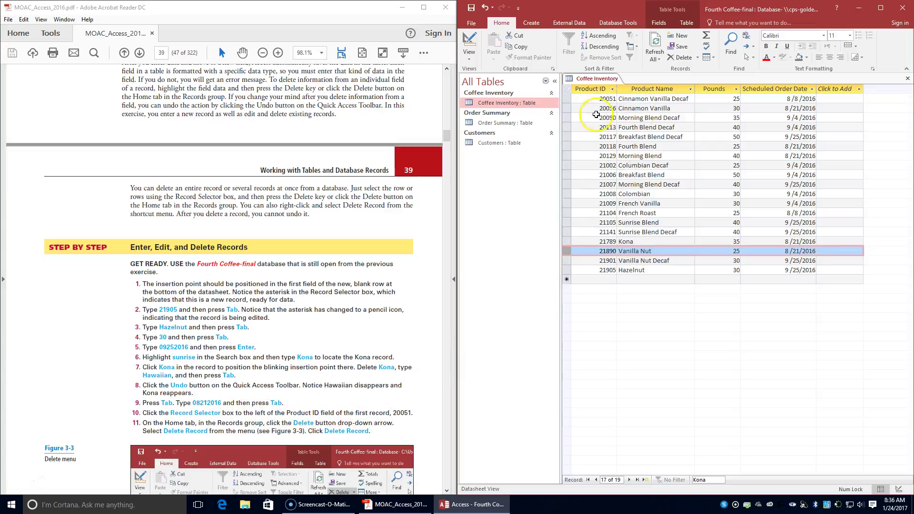
Step: Delete the first record in the Coffee Inventory table, Cinnamon Vanilla Decaf with Product ID 20051
left_click(566, 99)
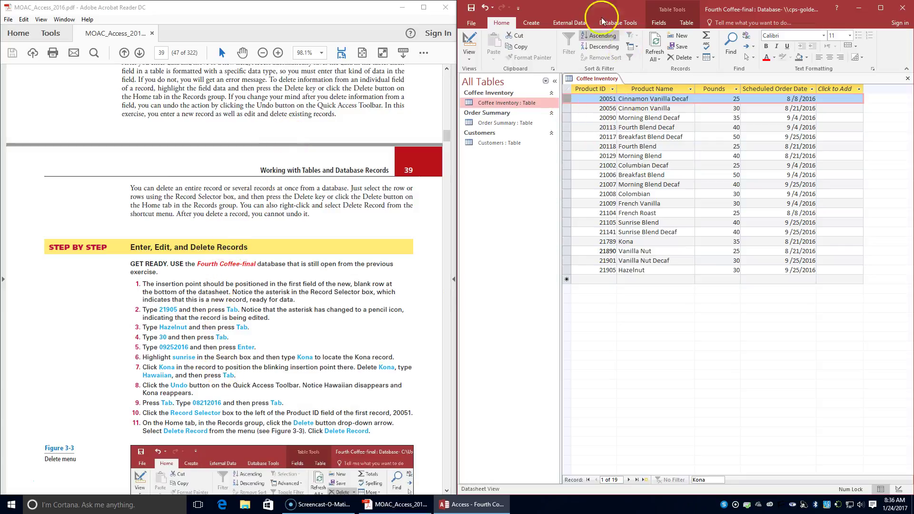
left_click(697, 57)
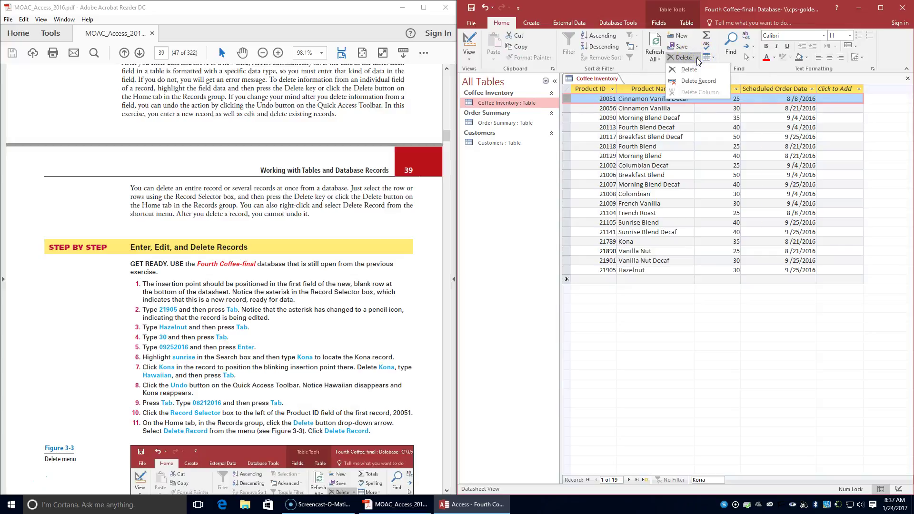
left_click(691, 82)
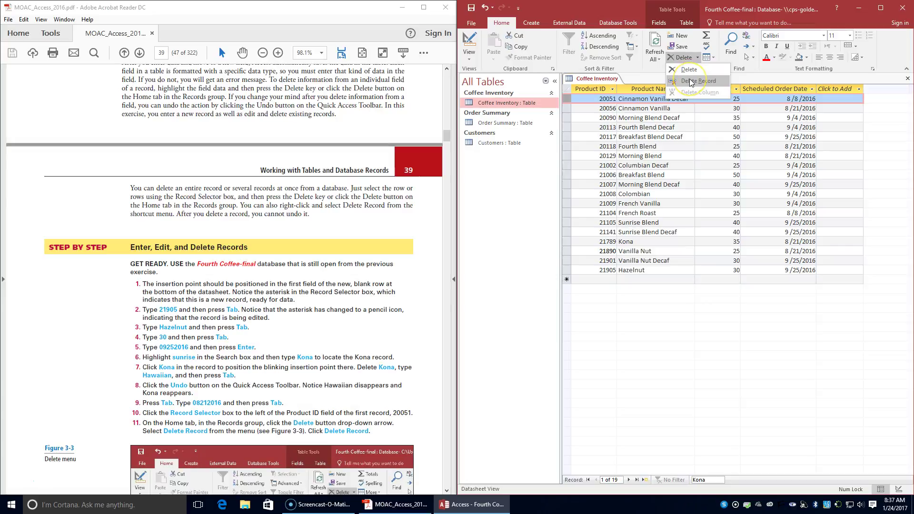
left_click(691, 82)
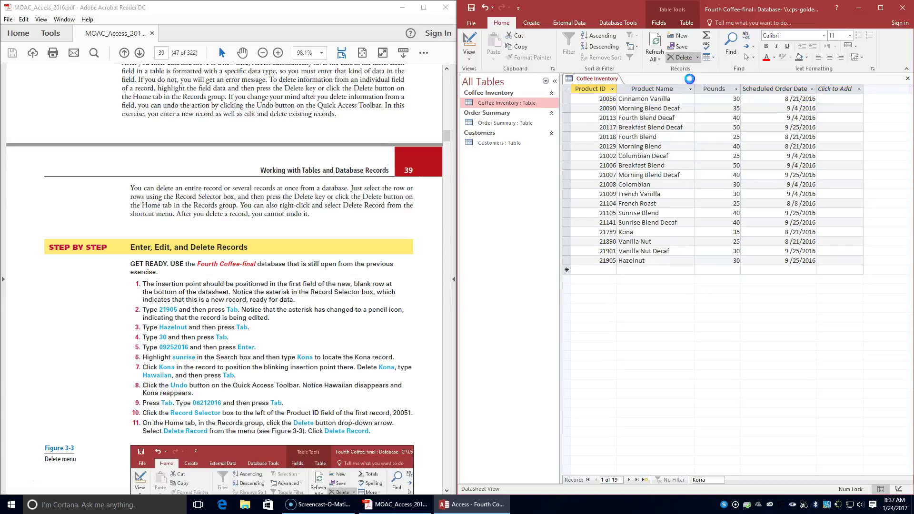
scroll(255, 386, "down", 2)
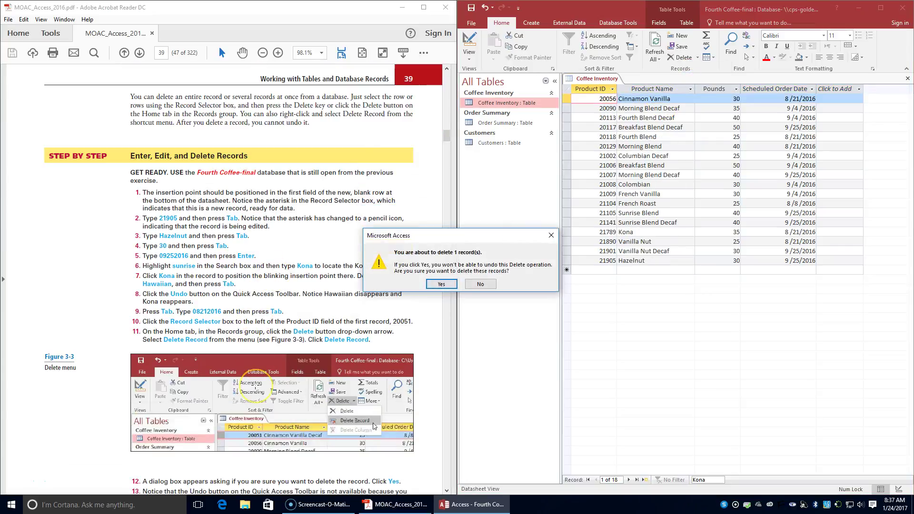
scroll(255, 386, "down", 3)
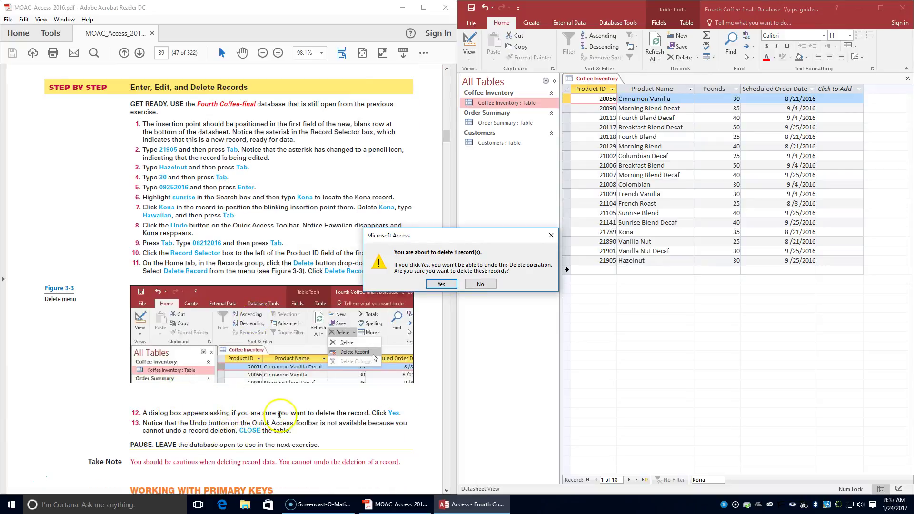
left_click(442, 284)
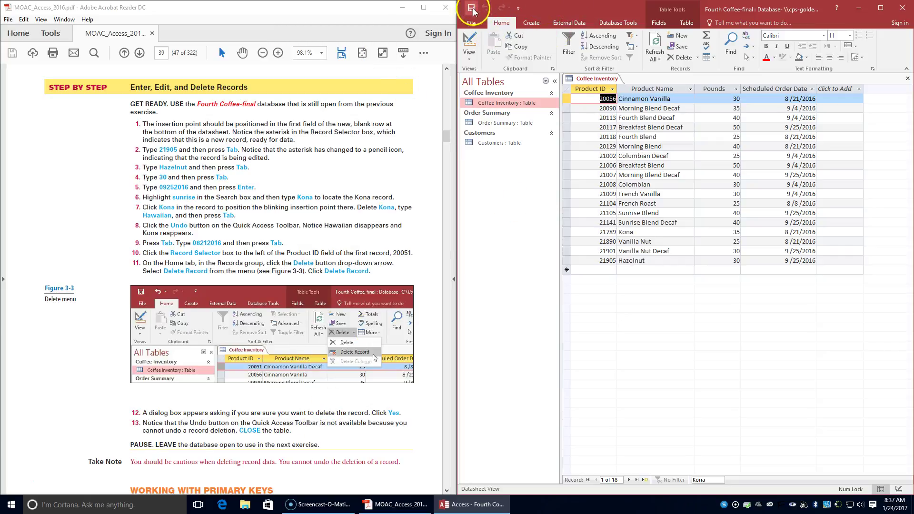
Step: Open the Order Summary table and switch it to Design View
scroll(257, 381, "down", 4)
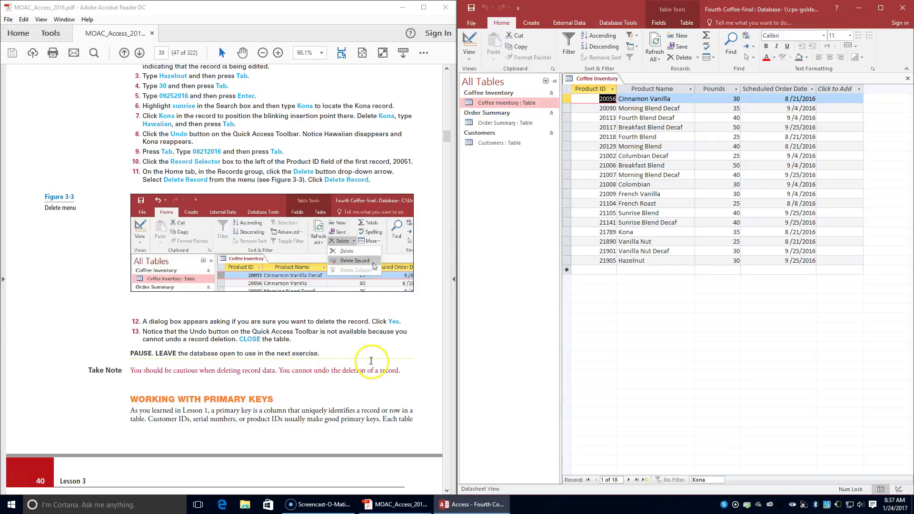
scroll(372, 363, "down", 2)
scroll(372, 362, "down", 6)
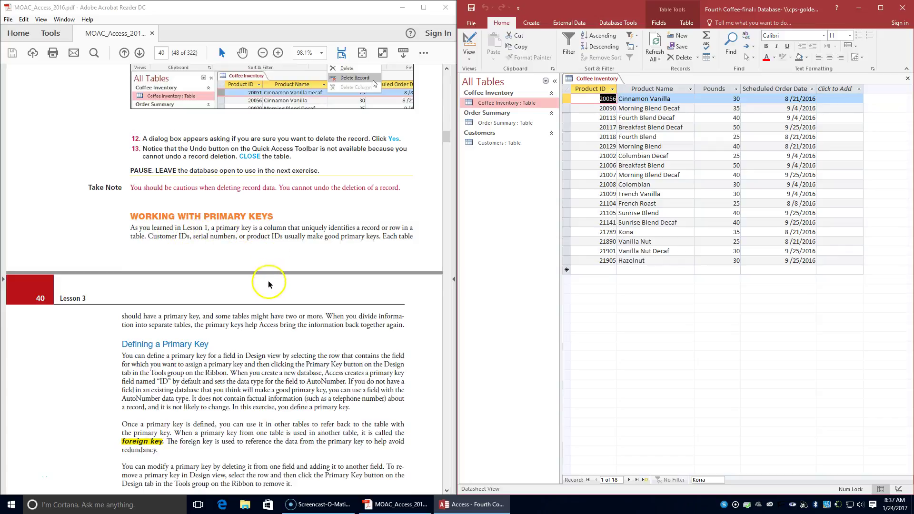
scroll(265, 299, "down", 1)
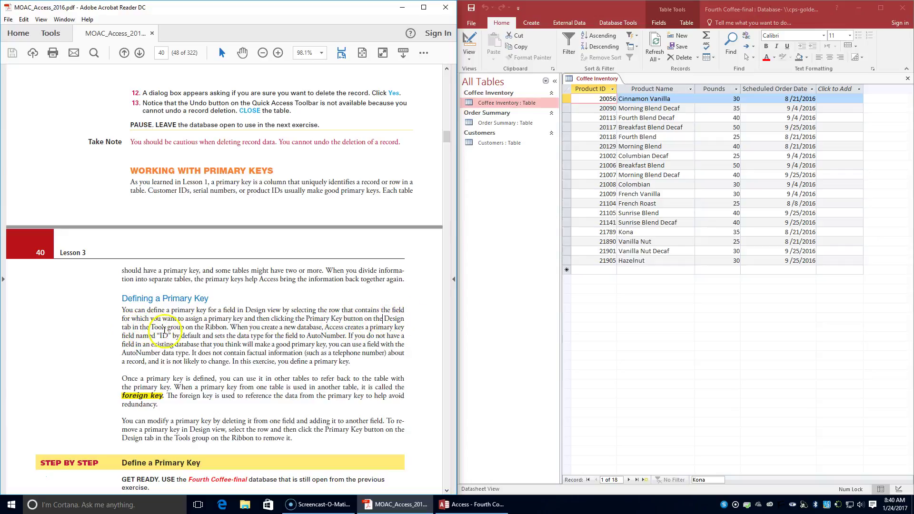
scroll(177, 405, "down", 1)
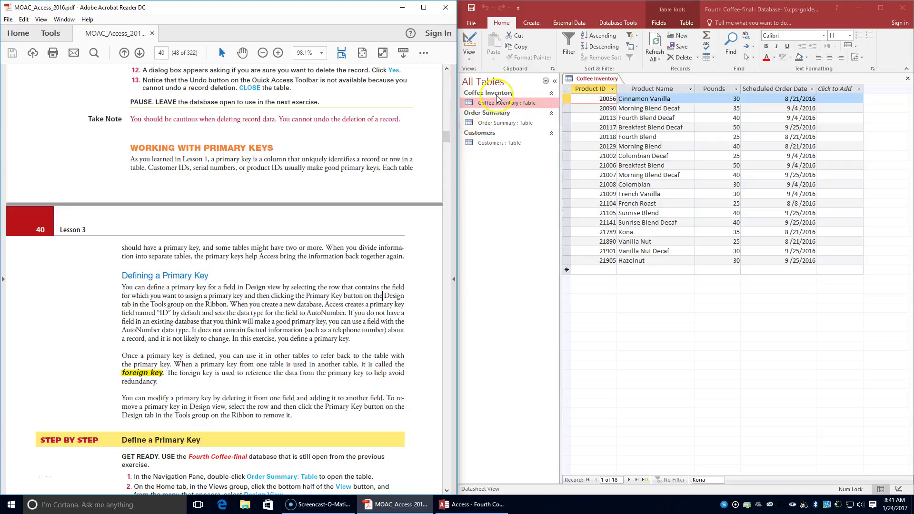
scroll(308, 337, "down", 3)
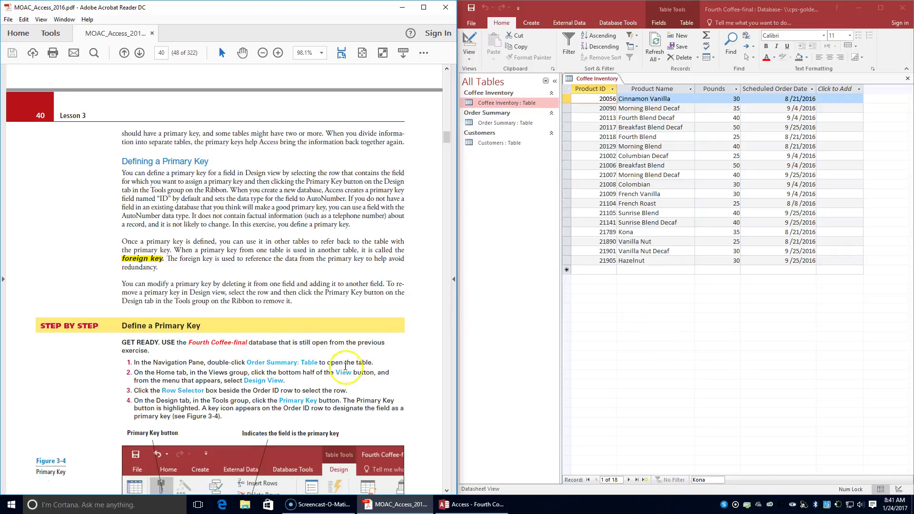
double_click(487, 123)
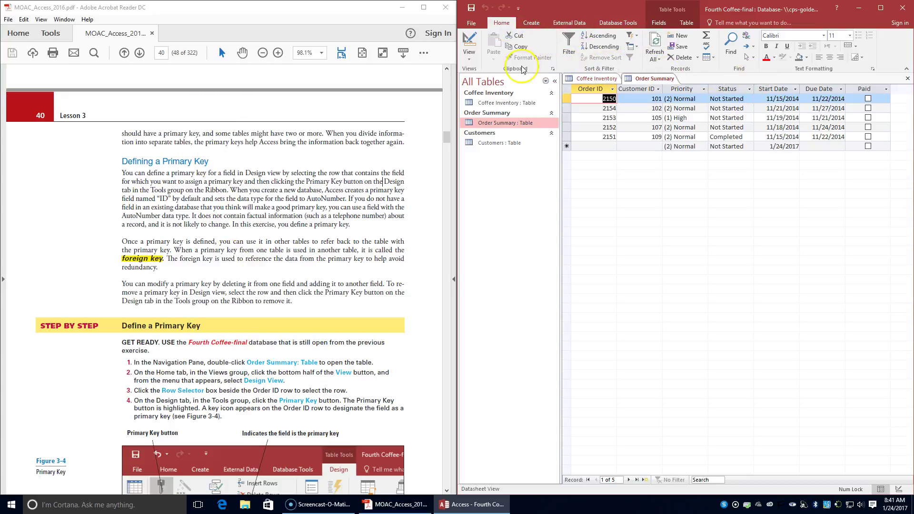
left_click(467, 56)
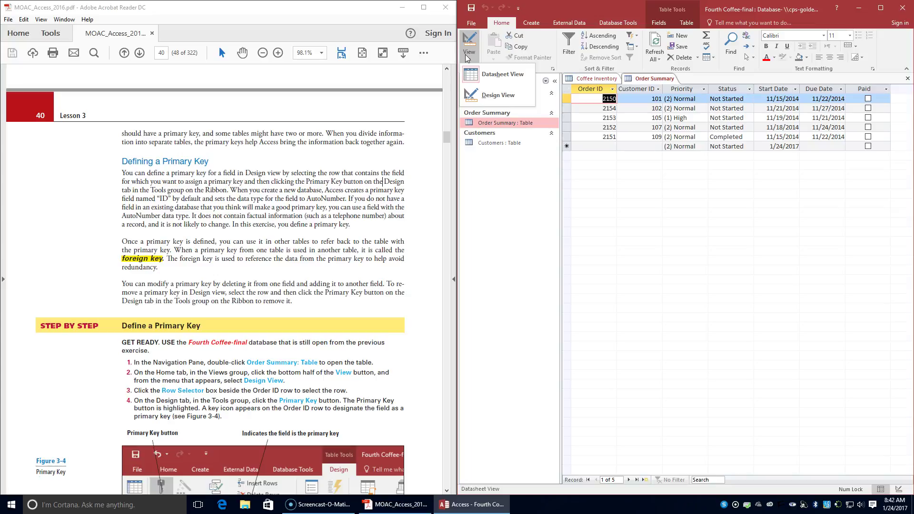
left_click(481, 98)
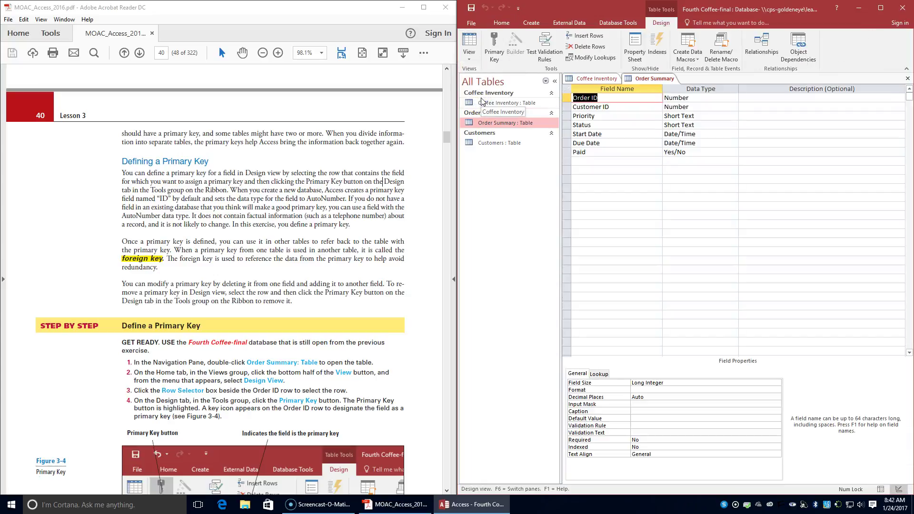
Step: Define the Order ID field as the primary key of the Order Summary table
left_click(585, 104)
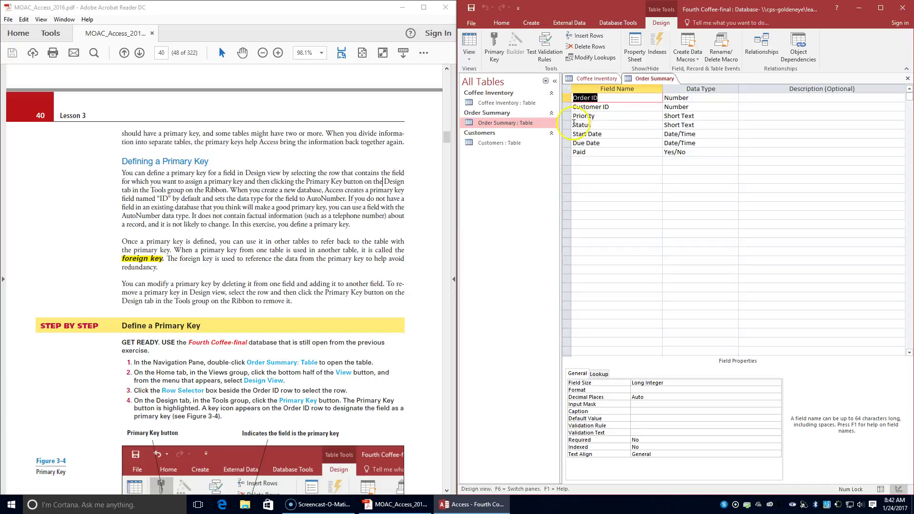
left_click(567, 98)
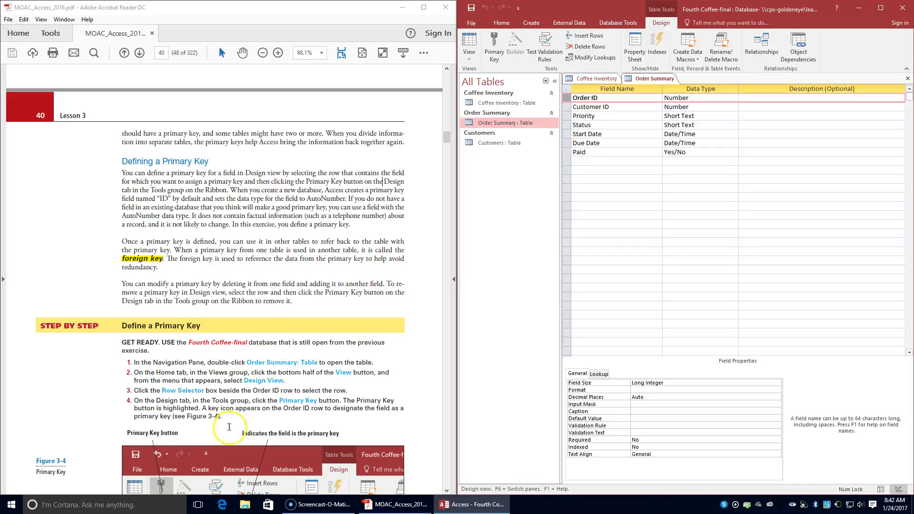
left_click(661, 23)
left_click(494, 52)
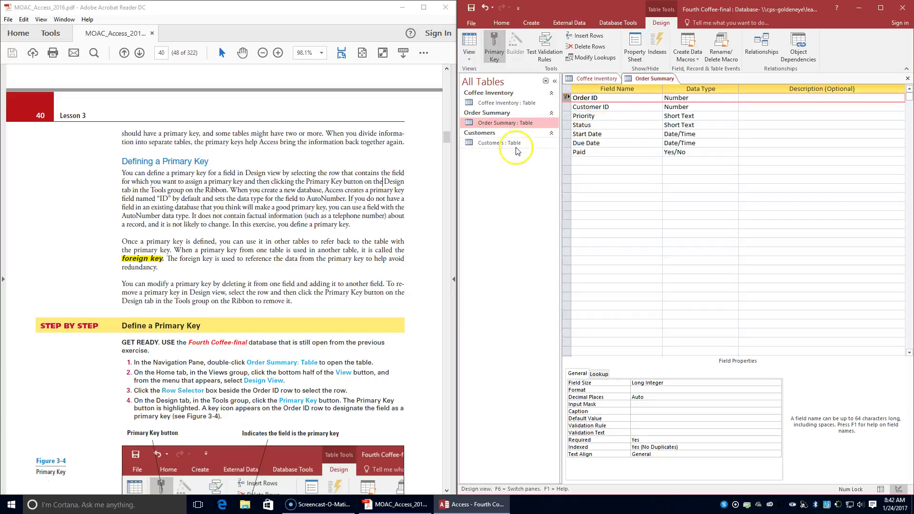
Step: Select the Paid and Order ID rows together and define both as a multifield primary key
scroll(323, 279, "down", 1)
scroll(322, 279, "down", 10)
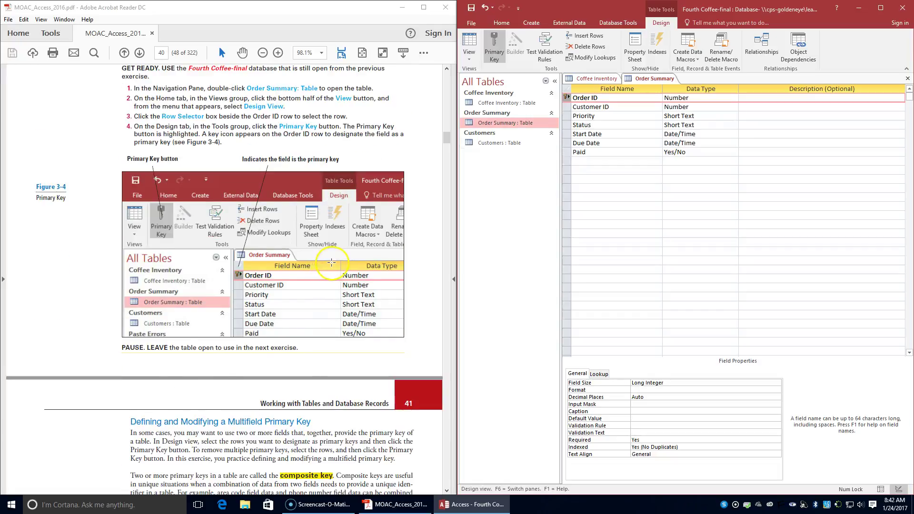
scroll(331, 262, "down", 6)
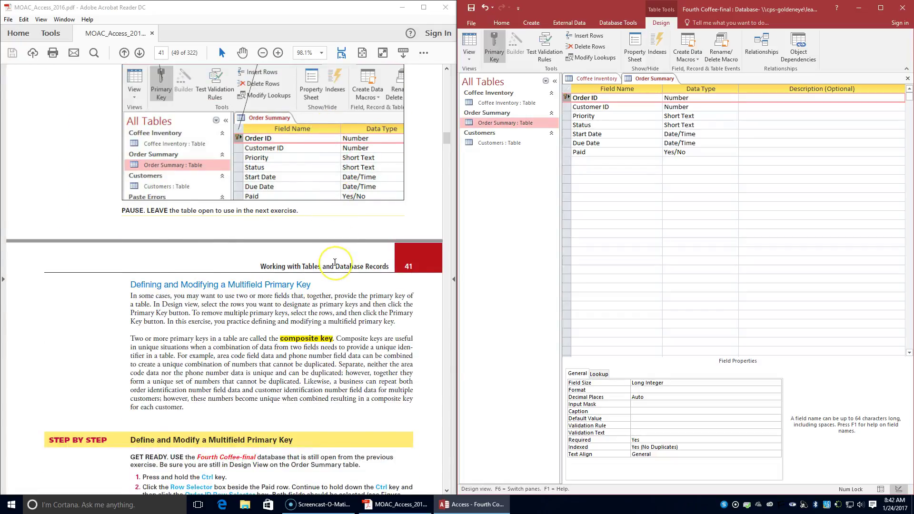
scroll(334, 263, "down", 2)
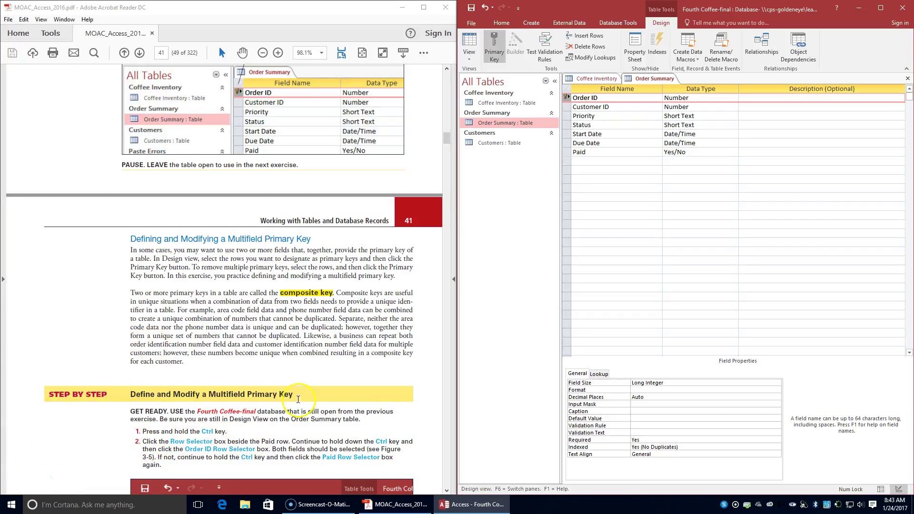
left_click(567, 156, "ctrl")
left_click(567, 153, "ctrl")
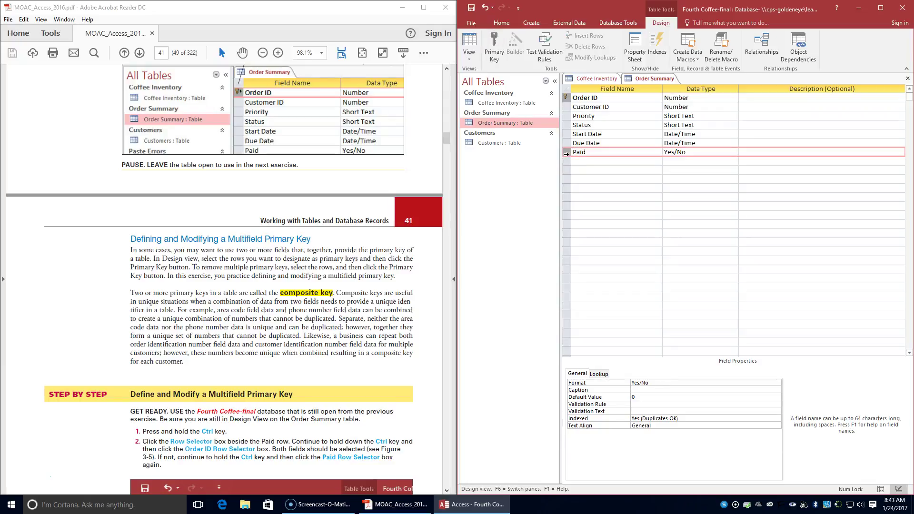
left_click(565, 98)
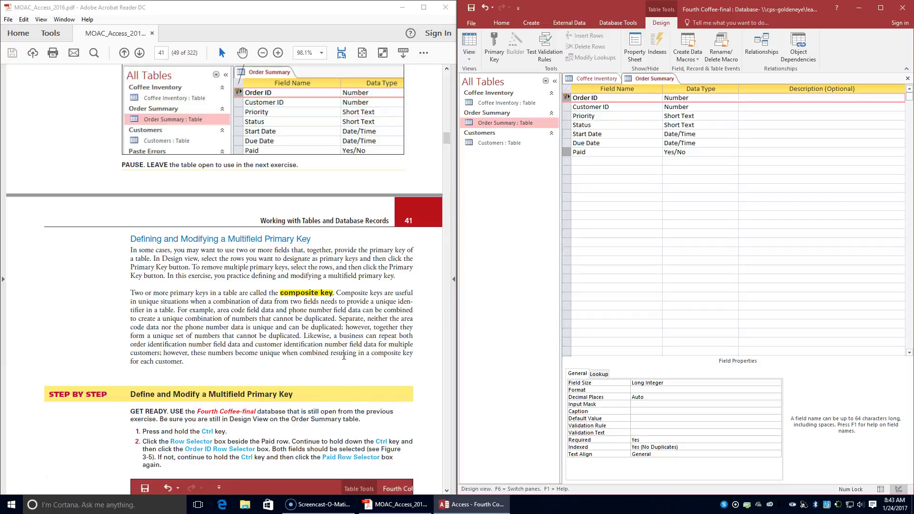
scroll(345, 357, "down", 1)
scroll(344, 357, "down", 6)
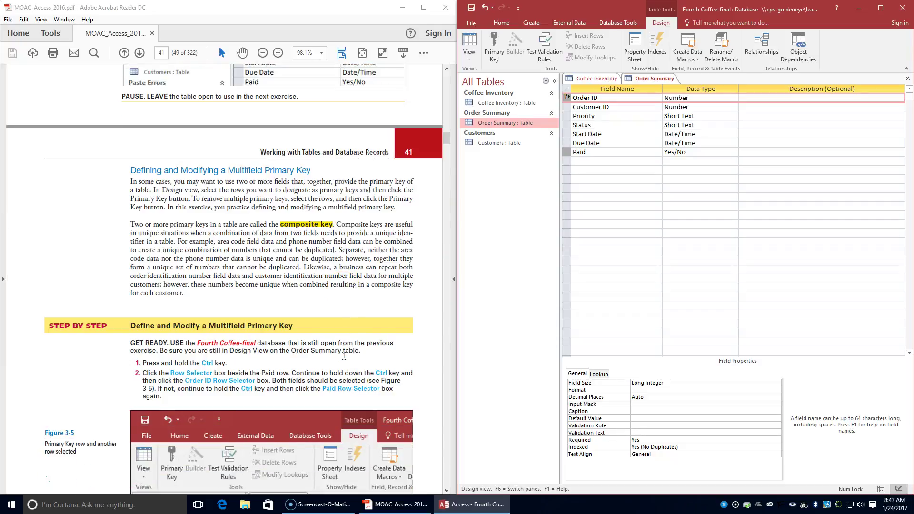
scroll(344, 354, "down", 2)
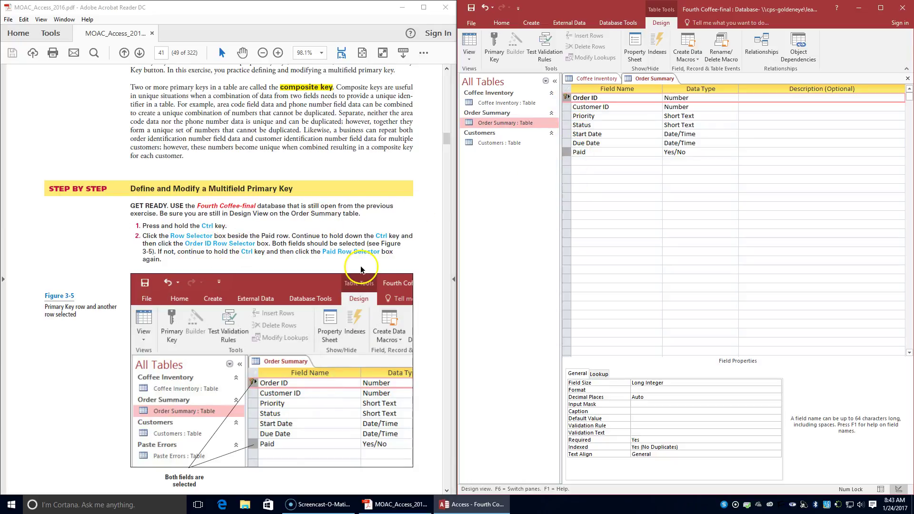
scroll(361, 268, "down", 3)
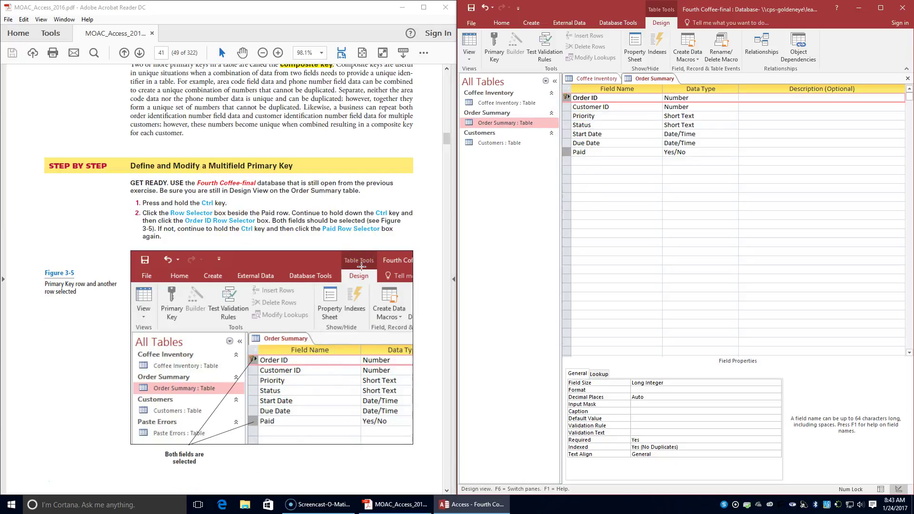
scroll(361, 268, "down", 9)
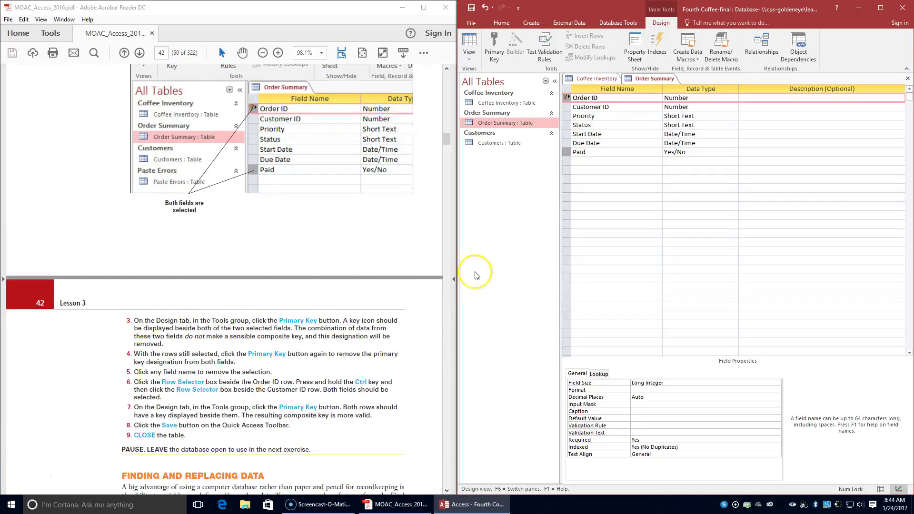
left_click(494, 45)
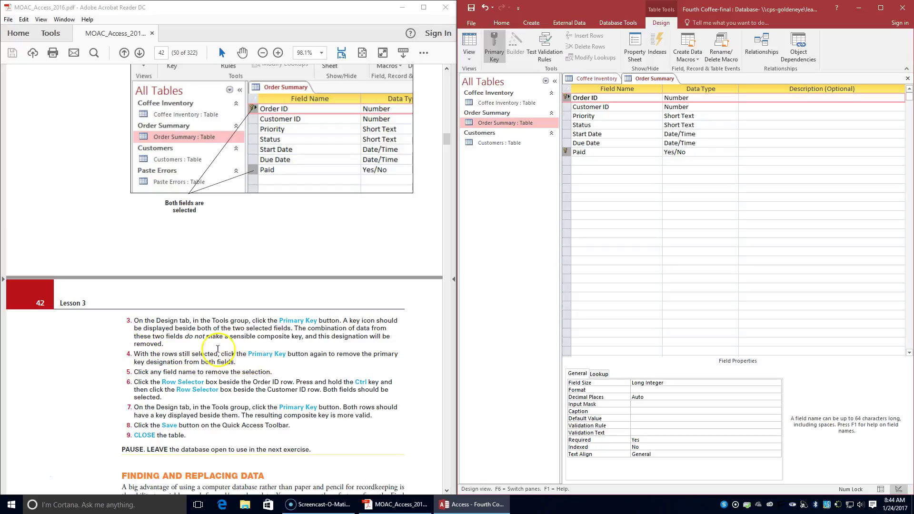
Step: Remove the primary key designation from the Order ID and Paid fields and clear the row selection
left_click(492, 44)
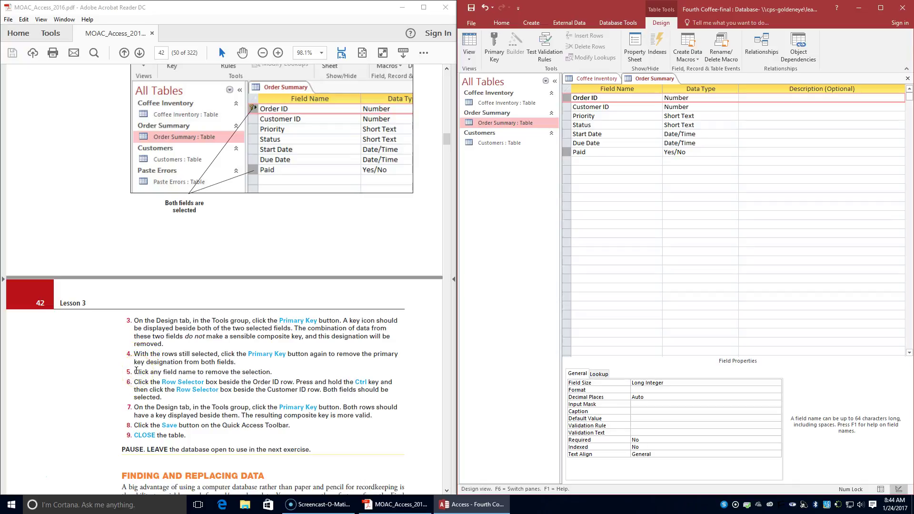
left_click(582, 125)
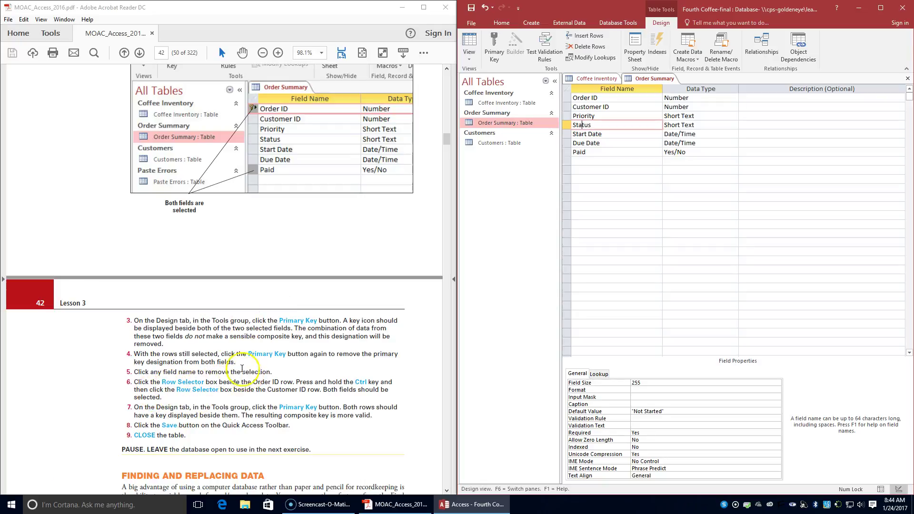
Step: Define Order ID and Customer ID together as the composite primary key and save the Order Summary table
left_click(567, 99)
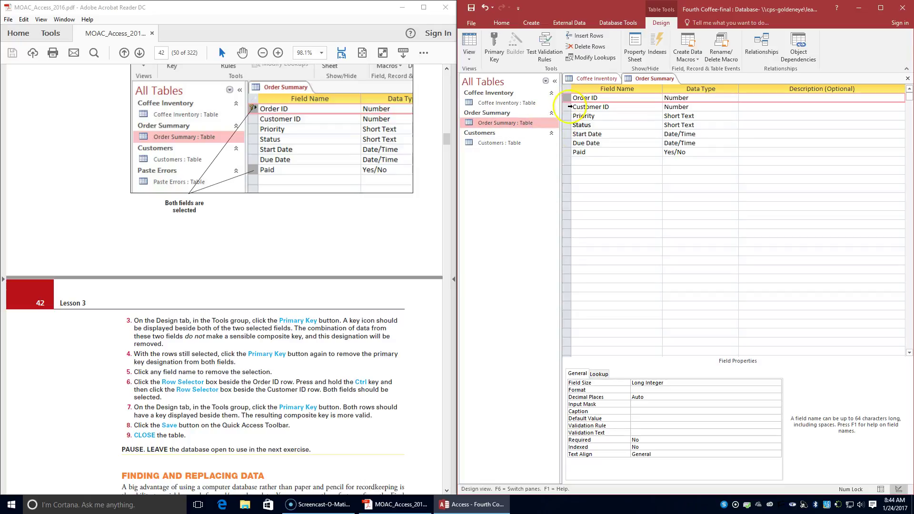
left_click(568, 107)
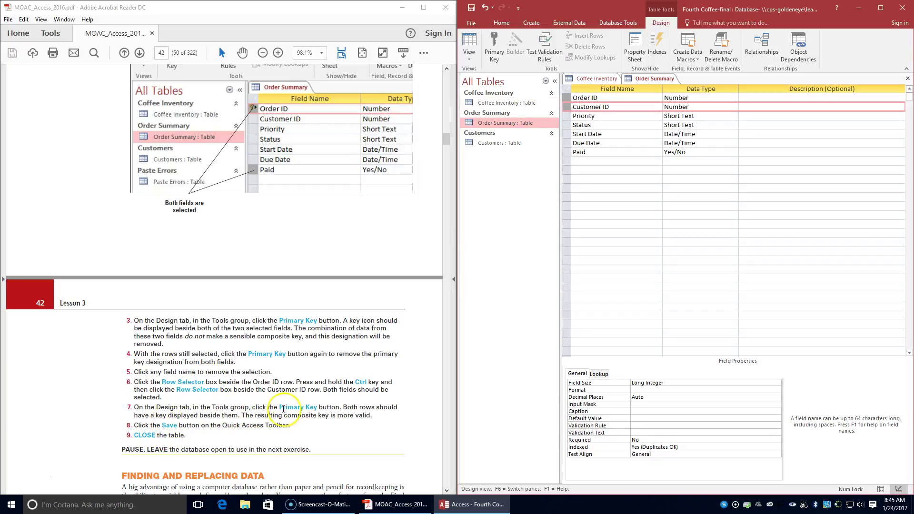
left_click(488, 46)
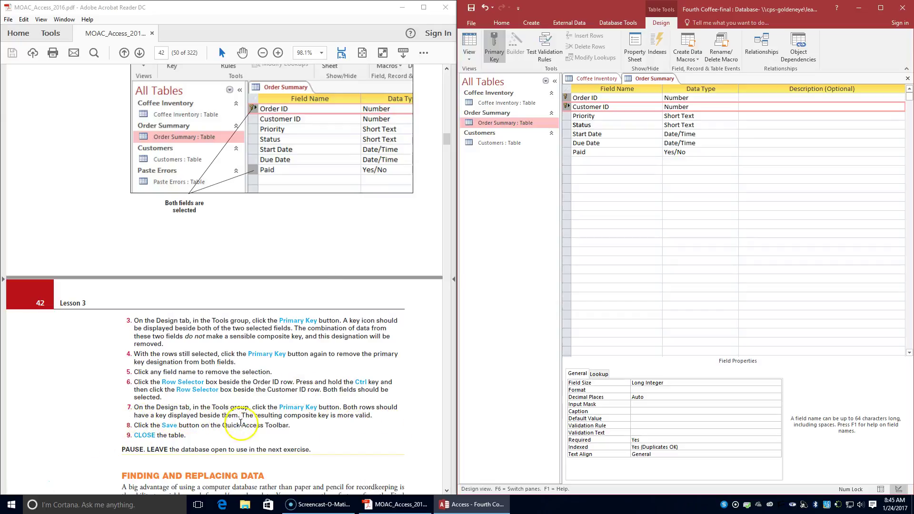
scroll(240, 422, "down", 2)
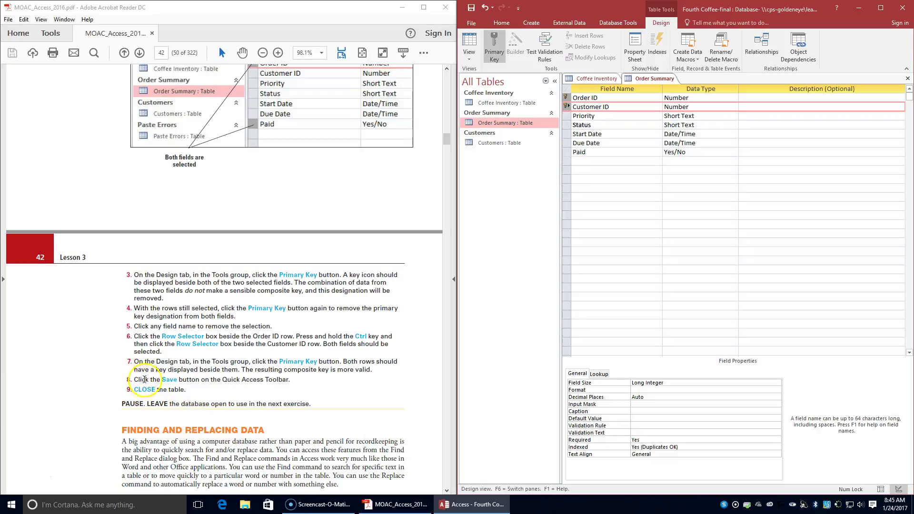
left_click(470, 8)
scroll(134, 405, "down", 5)
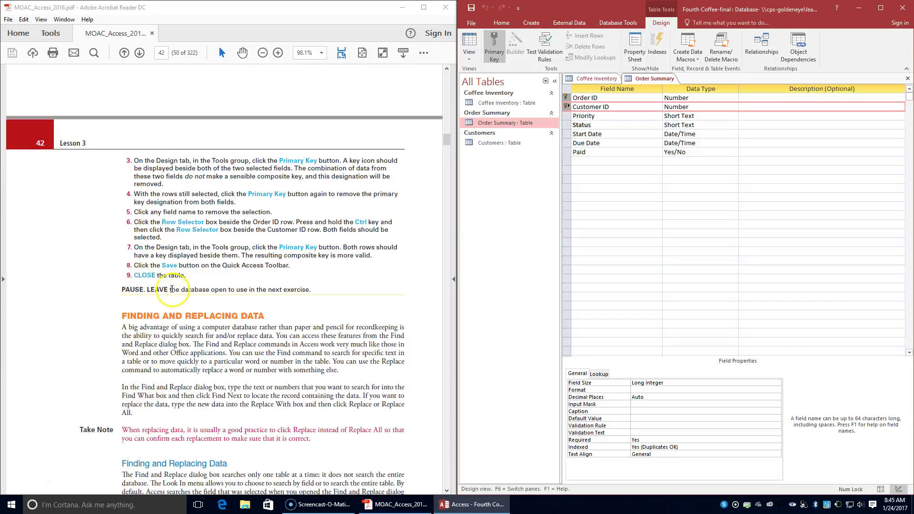
Step: Open the Customers table in Datasheet view and bring up the Find and Replace dialog
scroll(220, 337, "down", 11)
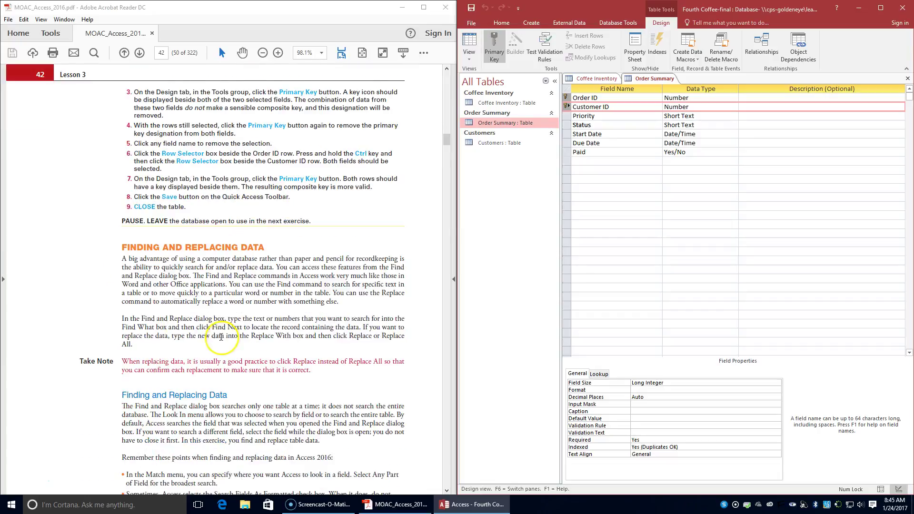
scroll(219, 337, "down", 6)
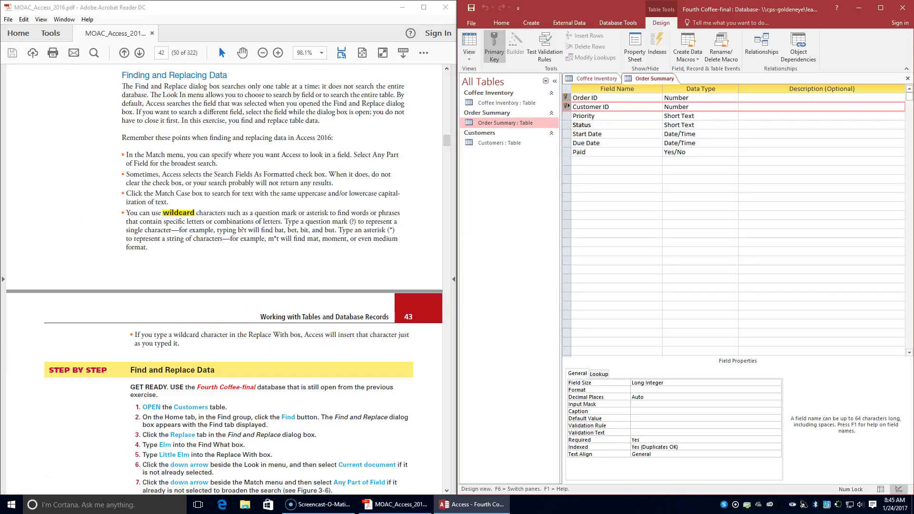
double_click(486, 143)
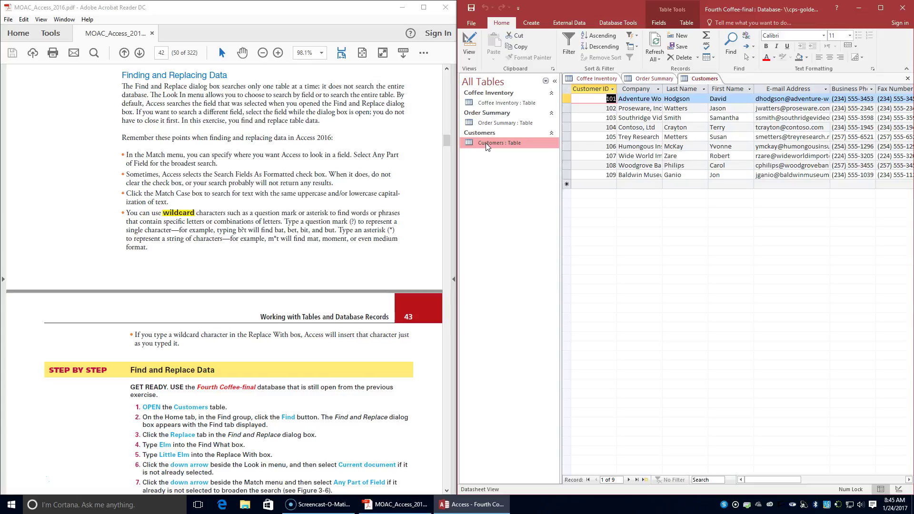
left_click(507, 23)
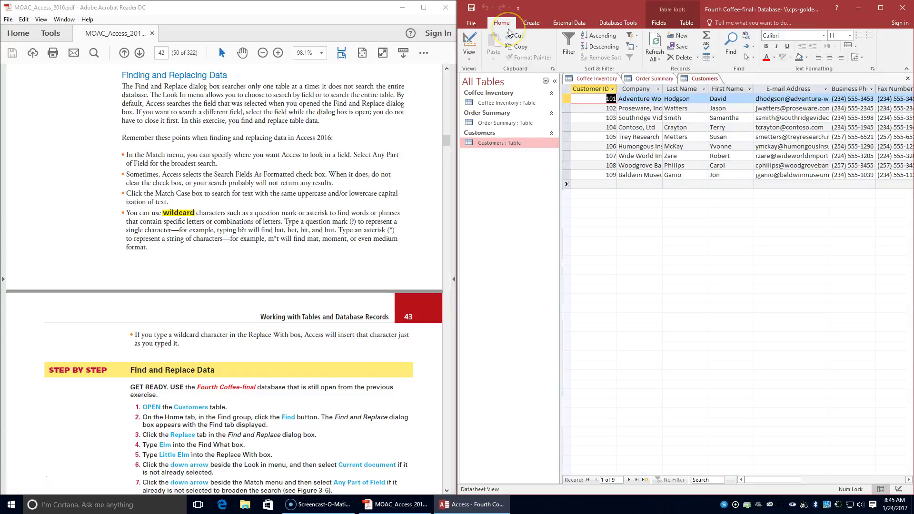
left_click(732, 53)
left_click(732, 52)
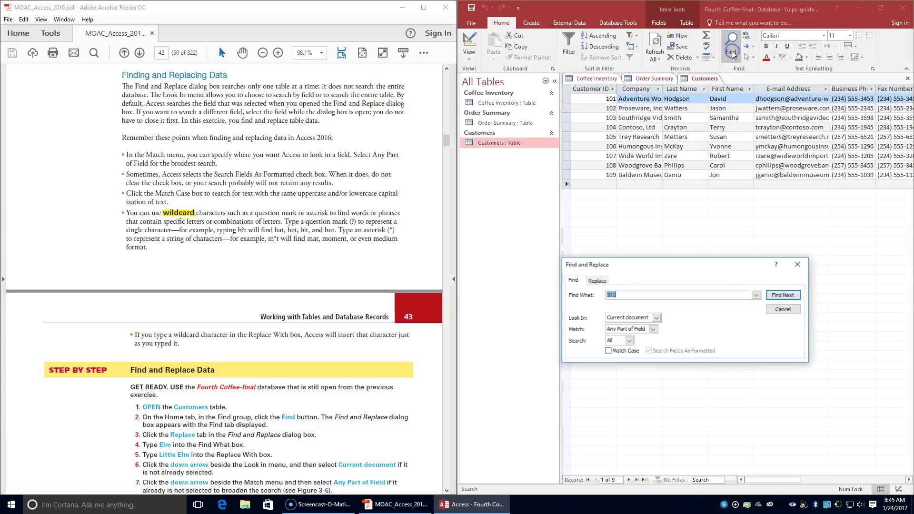
Step: Set up a replacement of Elm with Little Elm, looking in Current document and matching Any Part of Field
left_click(165, 450)
scroll(165, 450, "down", 3)
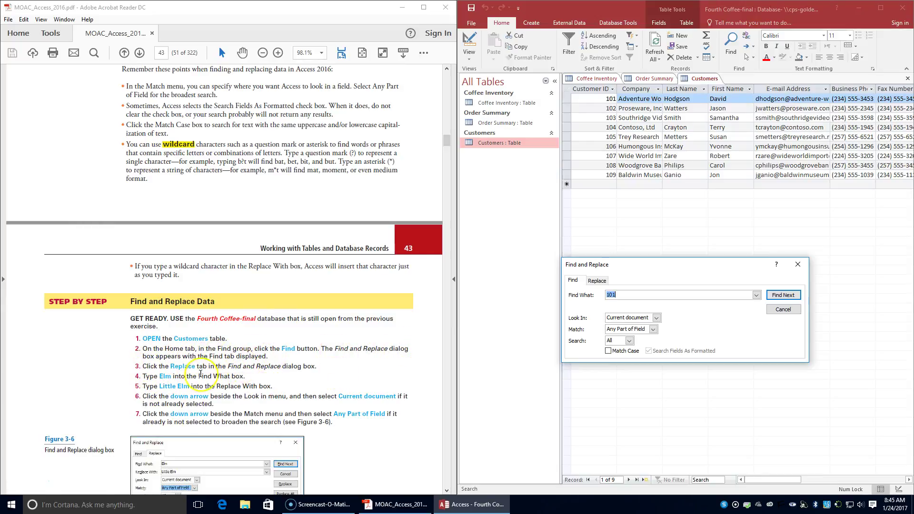
left_click(598, 280)
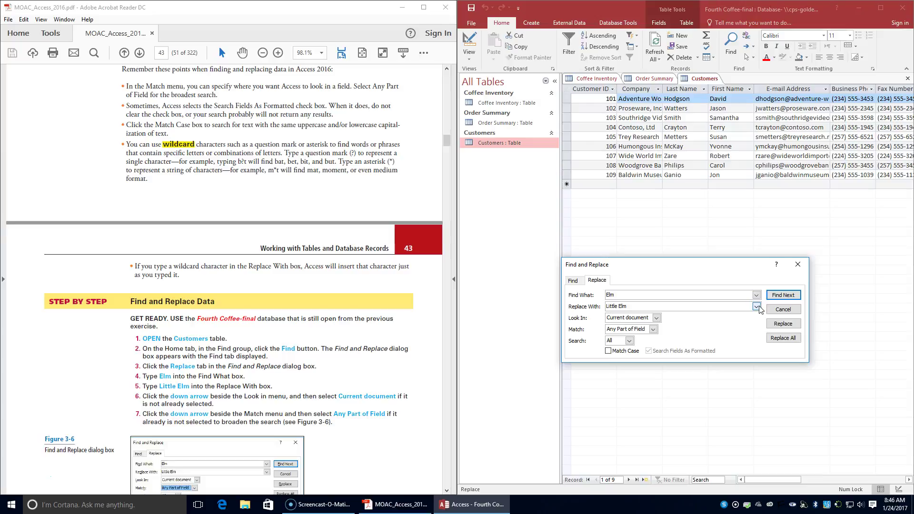
left_click(656, 317)
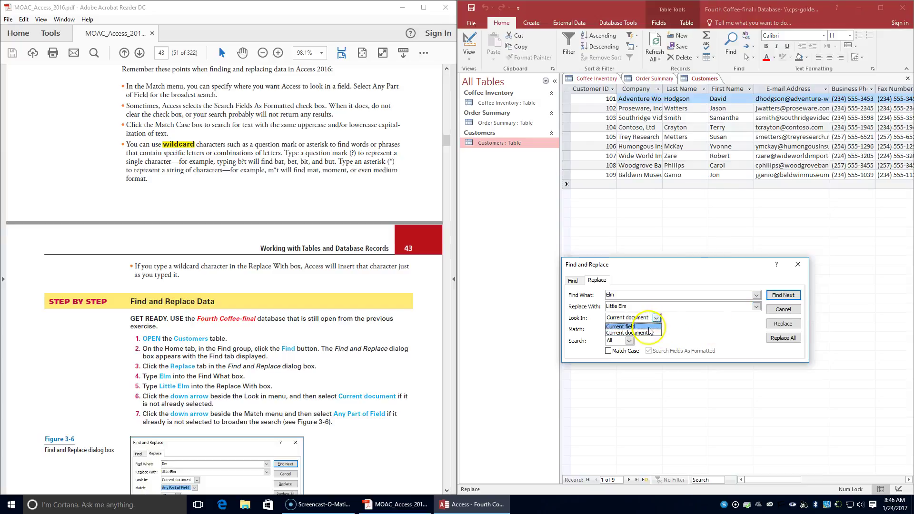
left_click(647, 333)
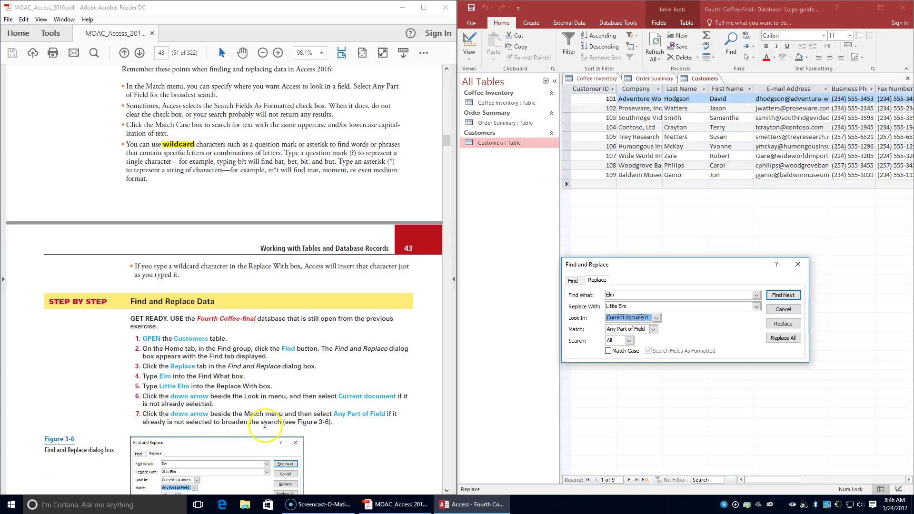
left_click(654, 329)
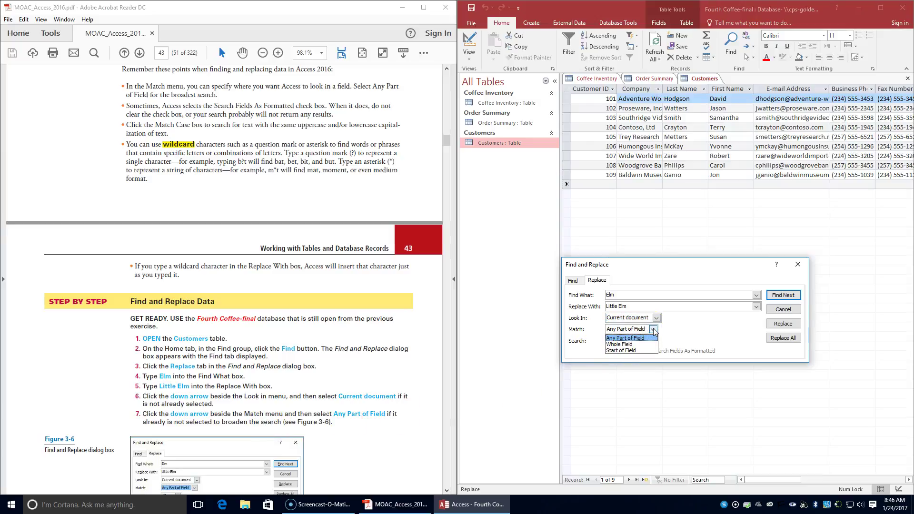
left_click(645, 339)
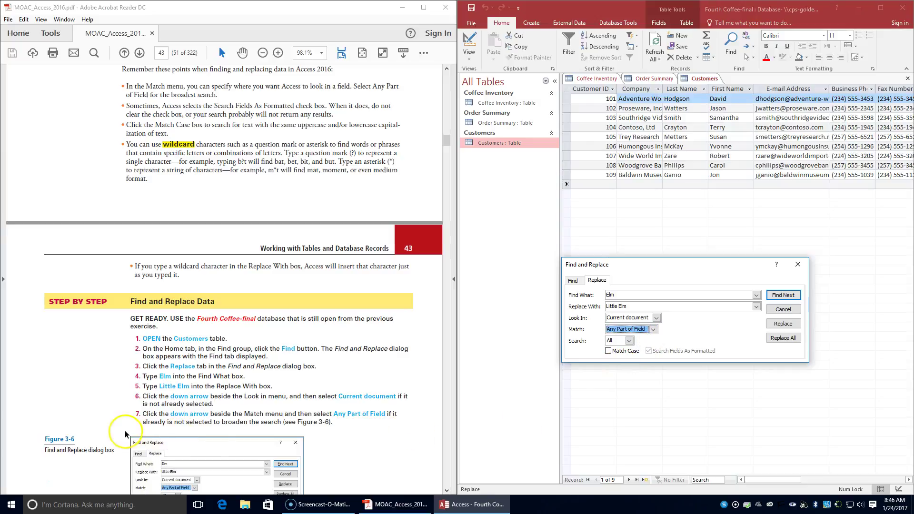
Step: Find the first occurrence of Elm in the Customers table and replace it with Little Elm
scroll(239, 425, "down", 2)
scroll(239, 425, "down", 5)
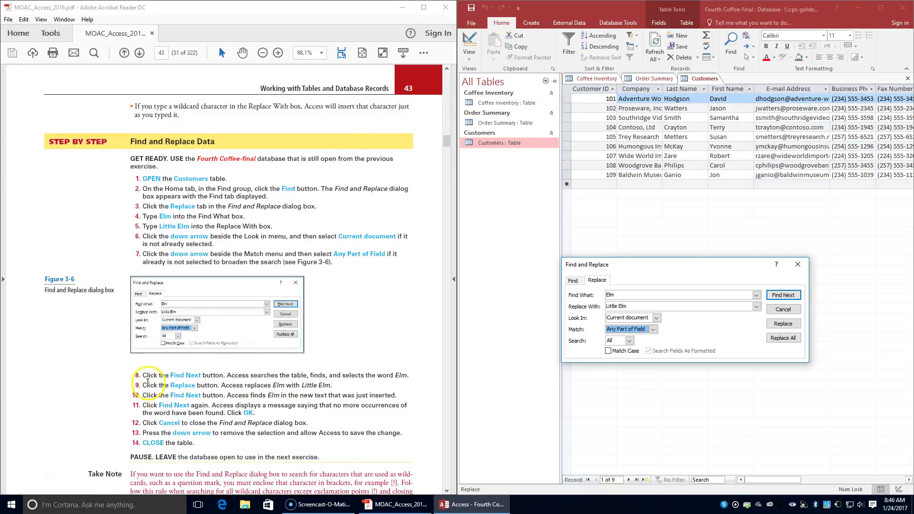
left_click(777, 296)
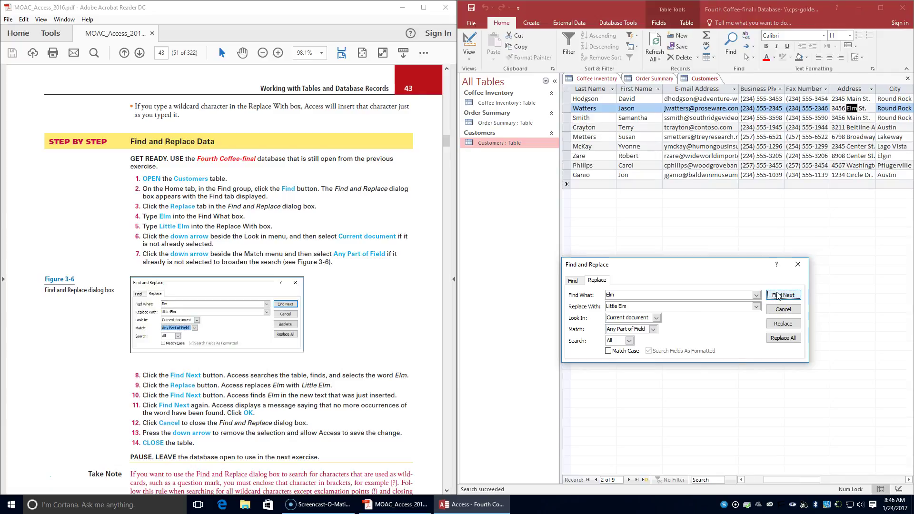
left_click(781, 326)
left_click(781, 325)
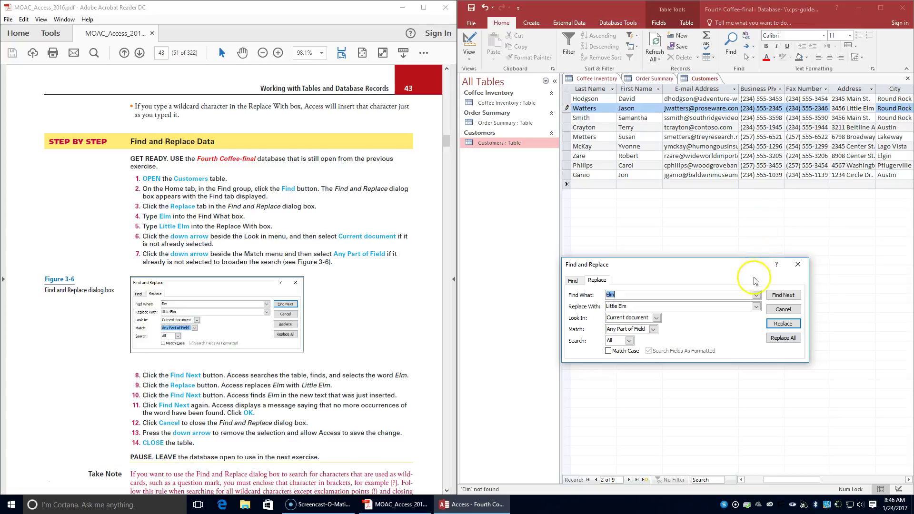
Step: Search the Customers table for further occurrences of Elm, dismiss the search message and close Find and Replace
left_click(782, 295)
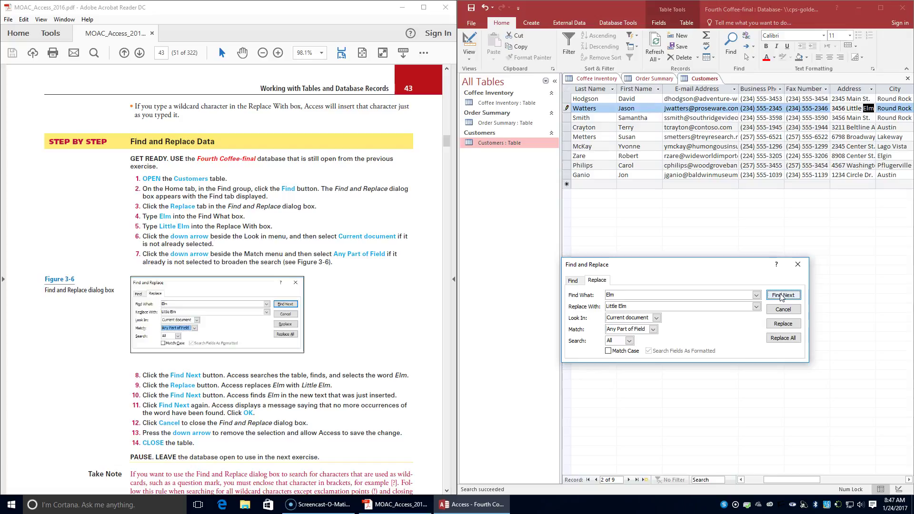
left_click(780, 295)
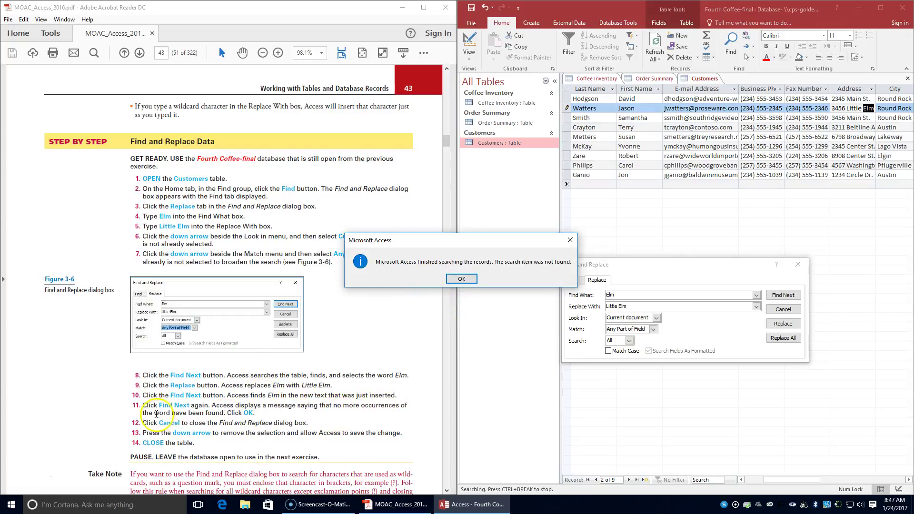
left_click(462, 279)
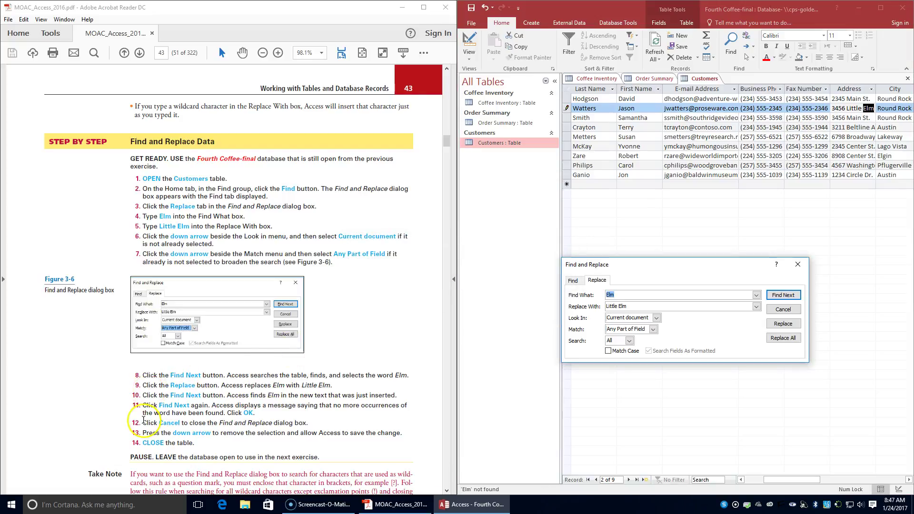
left_click(784, 308)
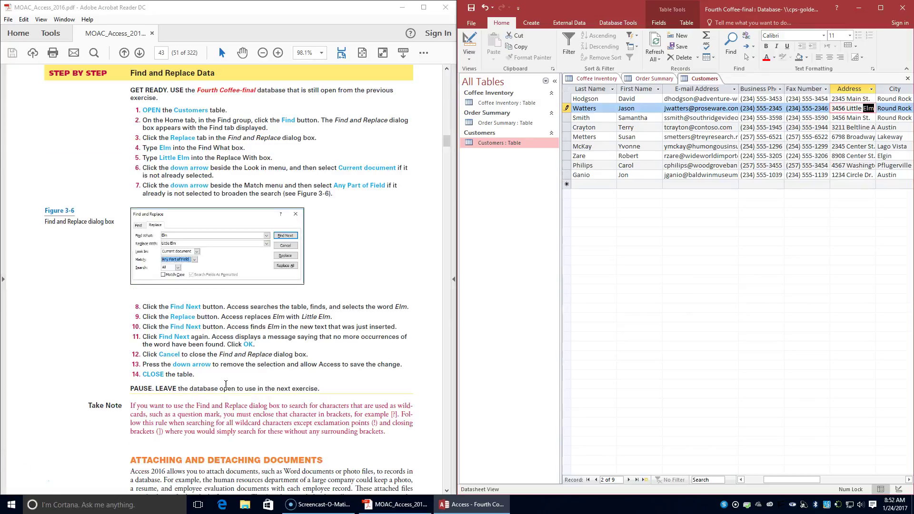
Step: Return to the open Order Summary table and switch it from Design view to Datasheet view
scroll(226, 383, "down", 10)
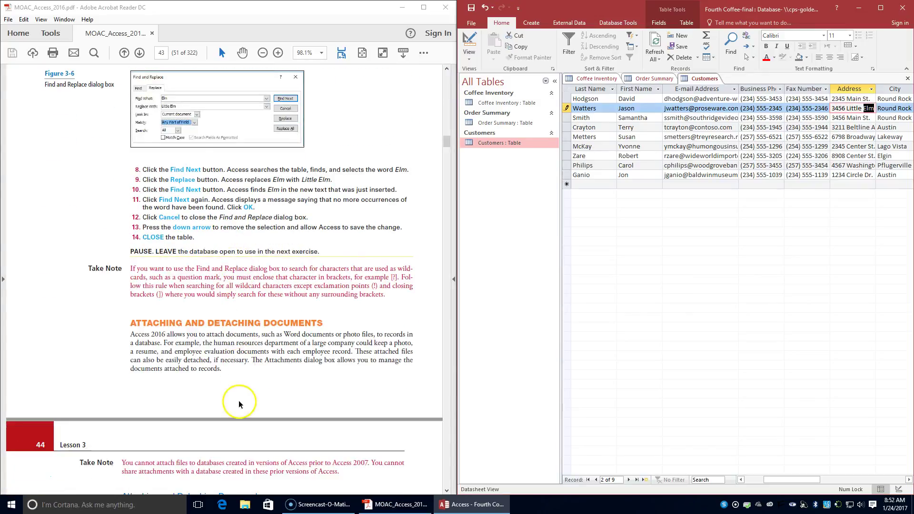
scroll(233, 412, "down", 9)
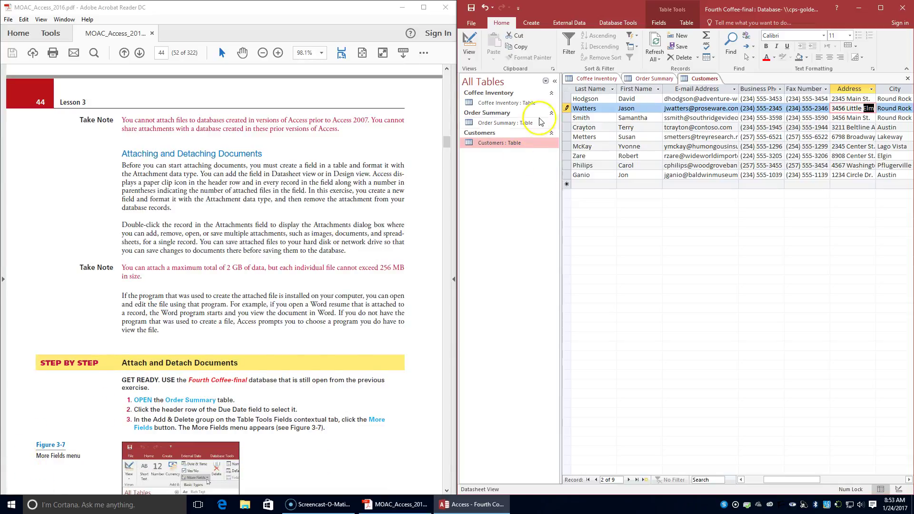
left_click(653, 81)
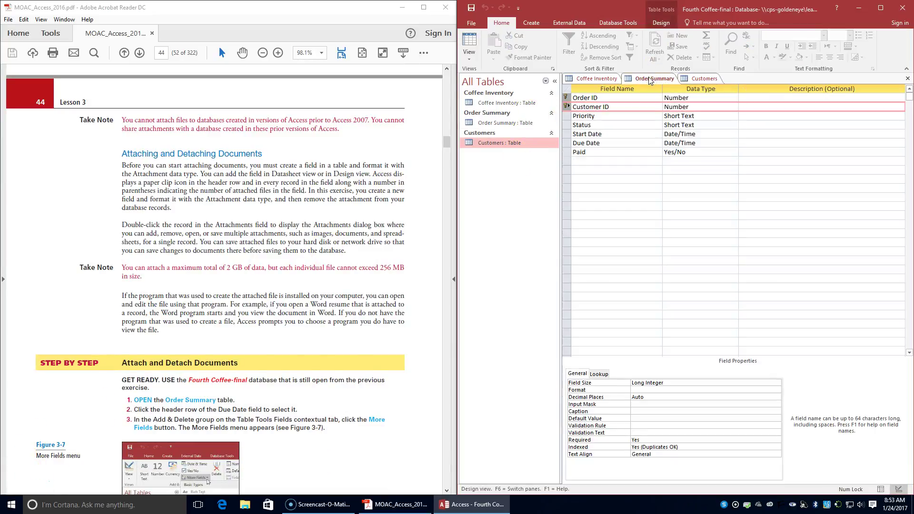
left_click(642, 78)
left_click(566, 143)
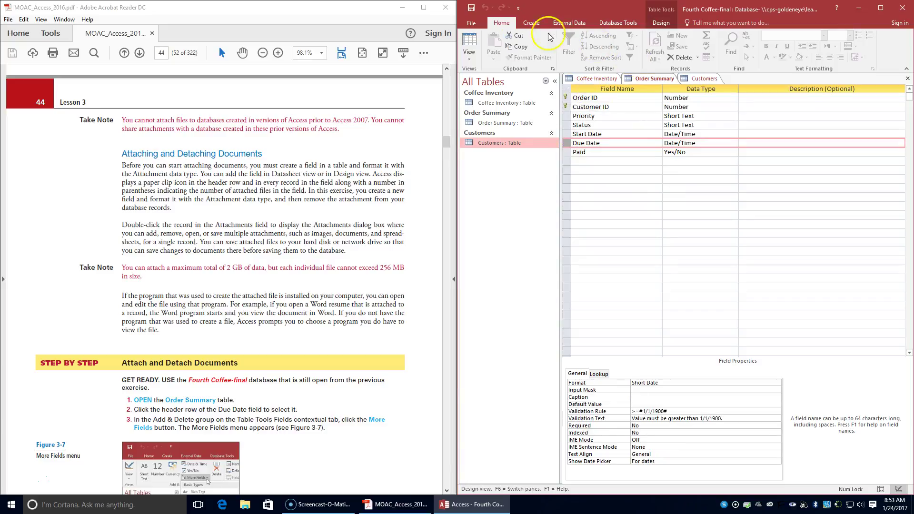
left_click(469, 61)
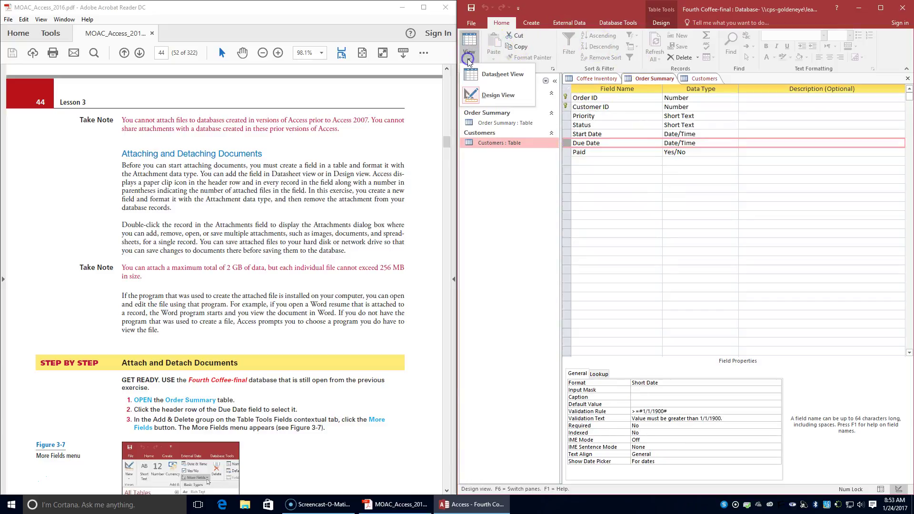
left_click(495, 74)
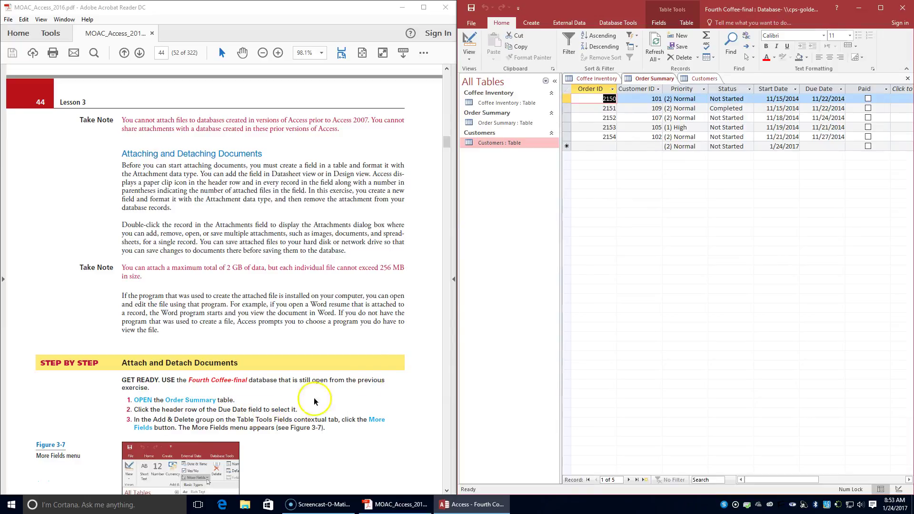
Step: Insert an Attachment field directly after the Due Date field in the Order Summary table
left_click(814, 88)
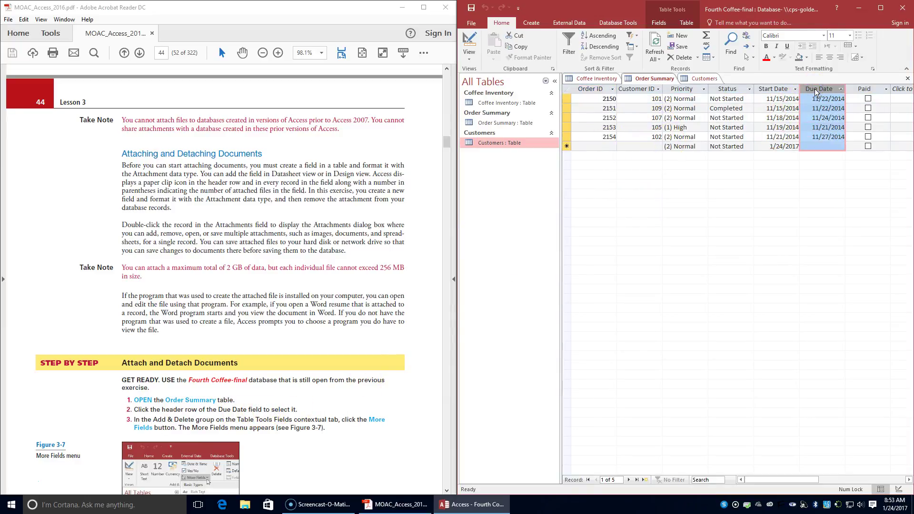
scroll(197, 408, "down", 3)
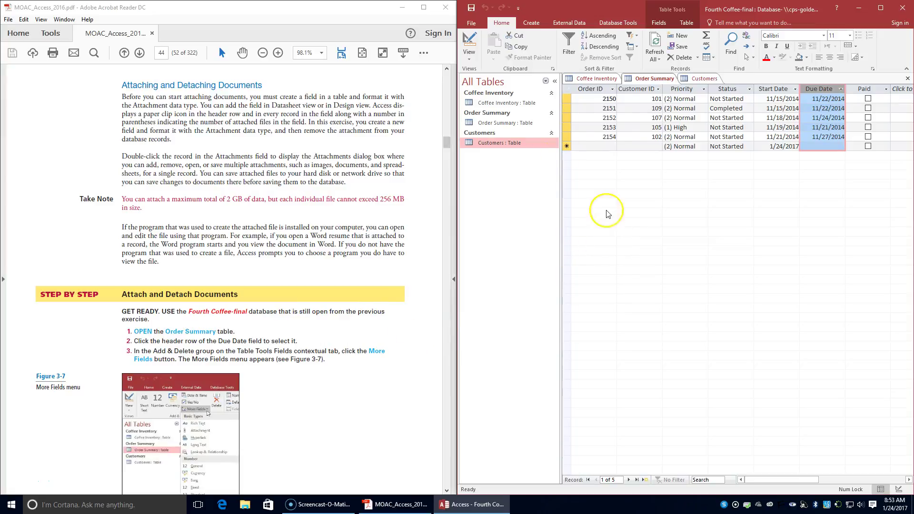
left_click(658, 23)
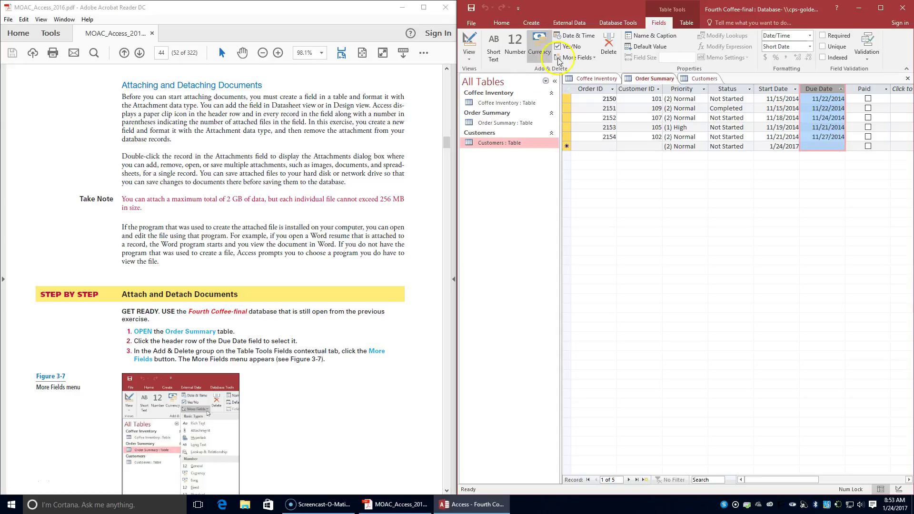
left_click(592, 57)
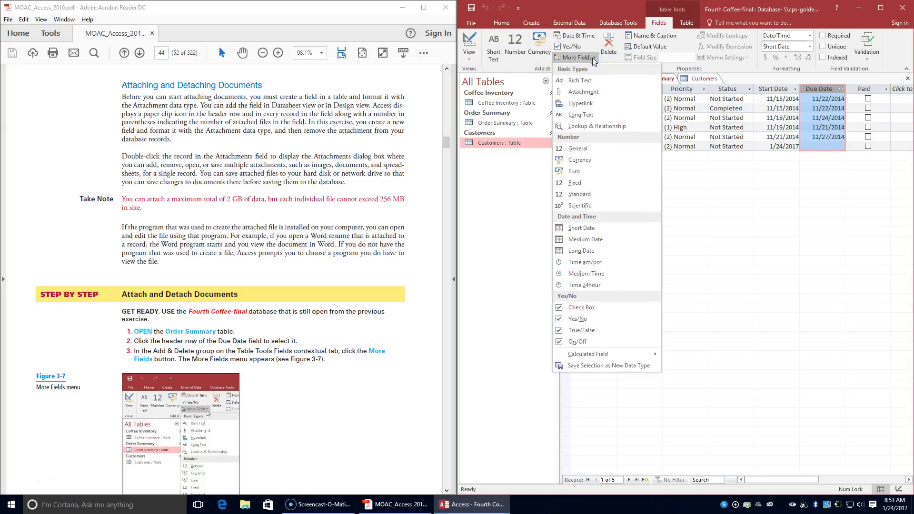
scroll(264, 386, "down", 6)
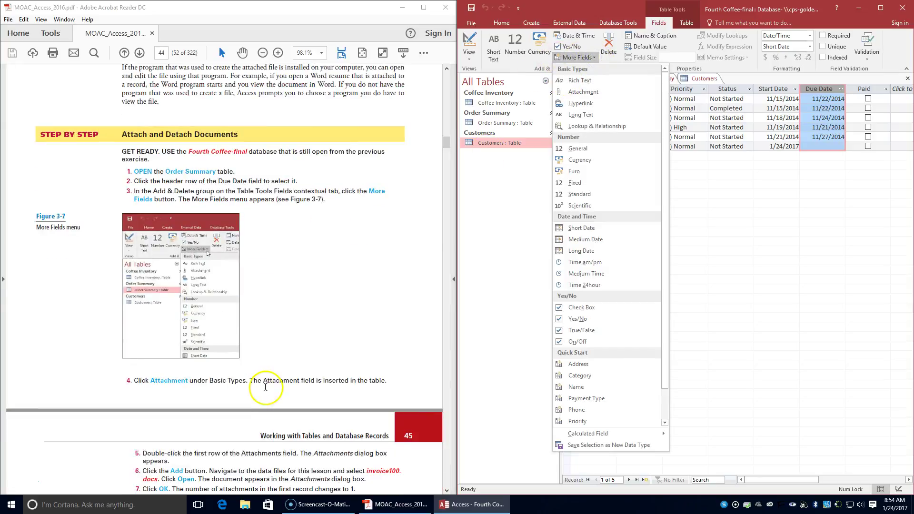
left_click(581, 91)
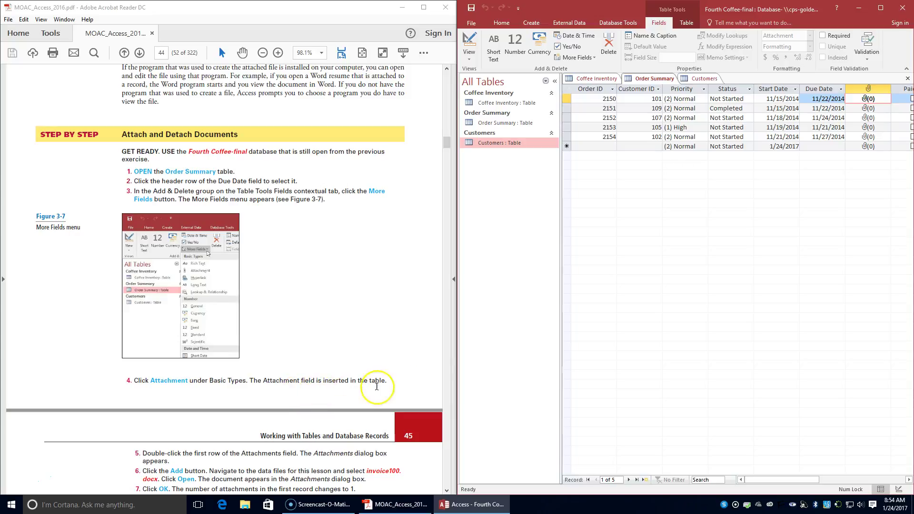
Step: Attach invoice100.docx from the Lesson03 Student Data Files folder to the first record (order 2150) in the Order Summary table
scroll(208, 362, "down", 2)
scroll(207, 362, "down", 2)
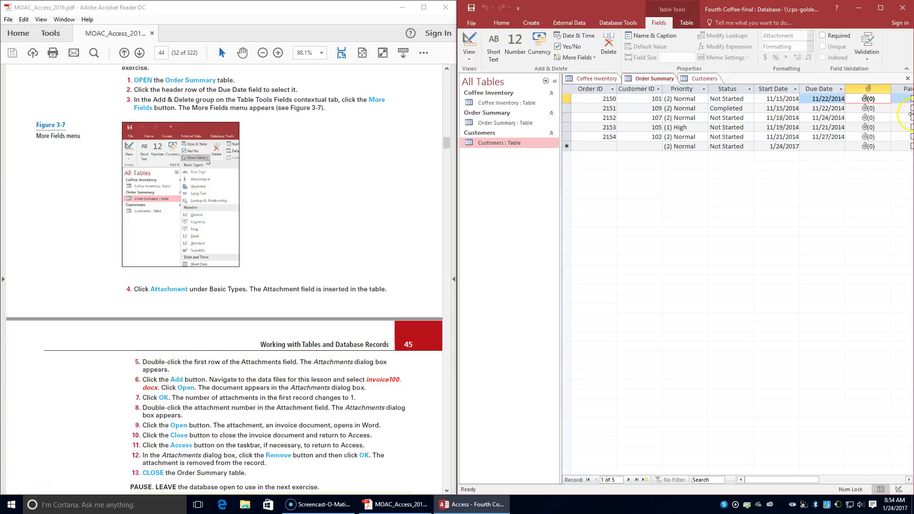
double_click(866, 100)
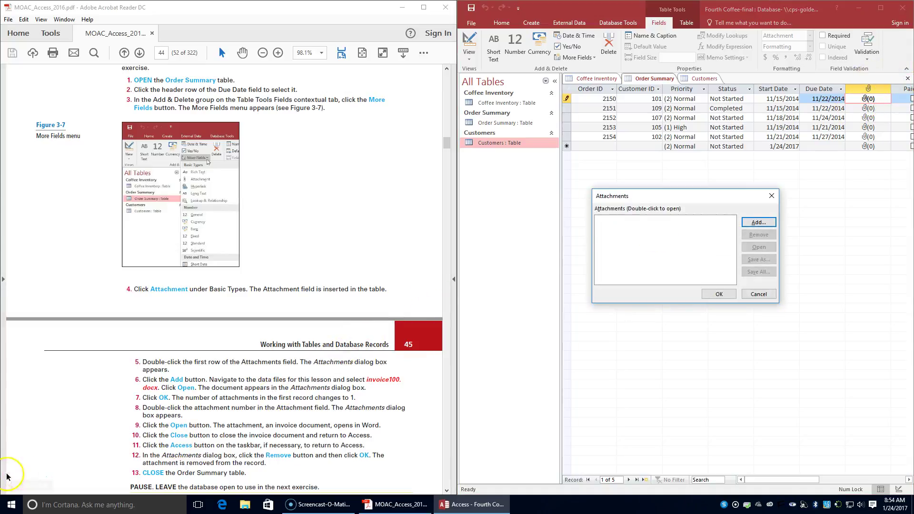
left_click(757, 223)
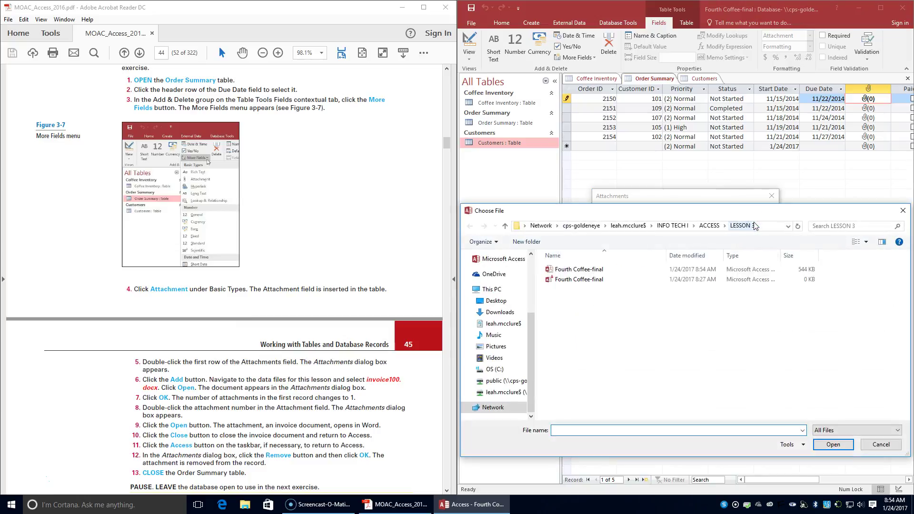
left_click(706, 226)
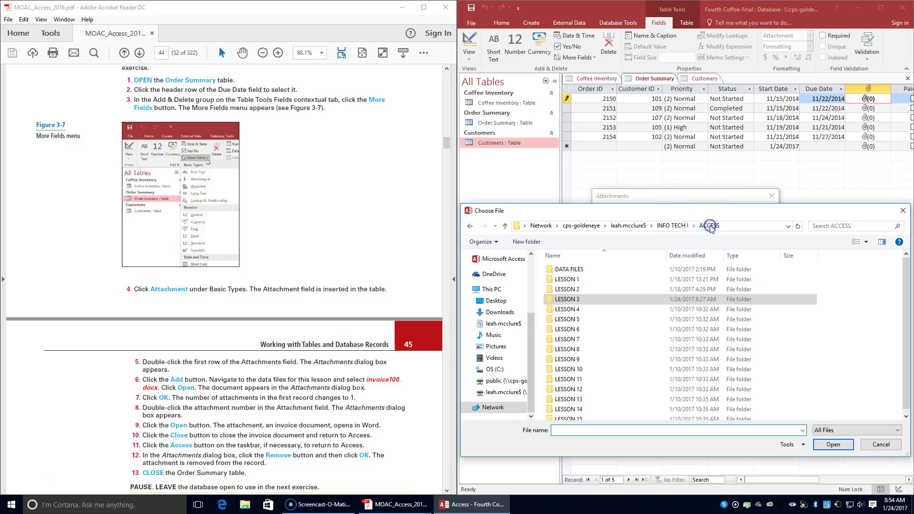
double_click(567, 270)
left_click(571, 290)
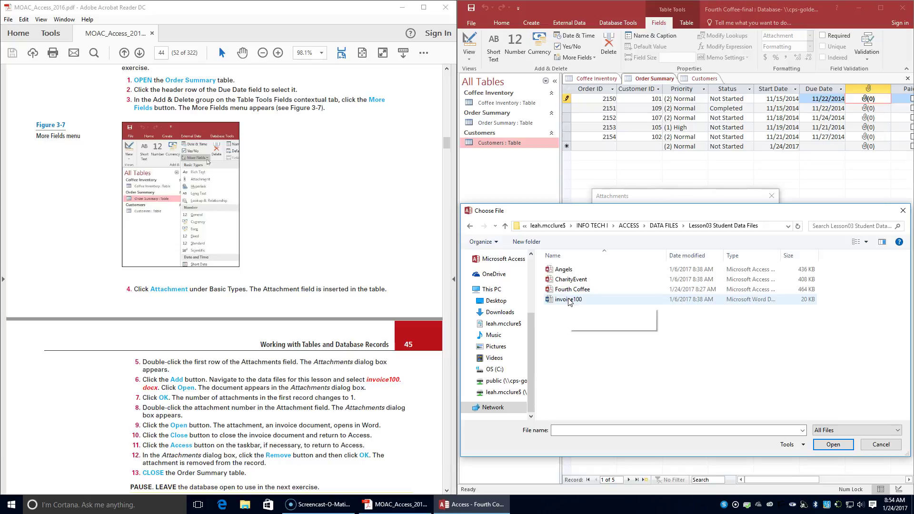
double_click(569, 299)
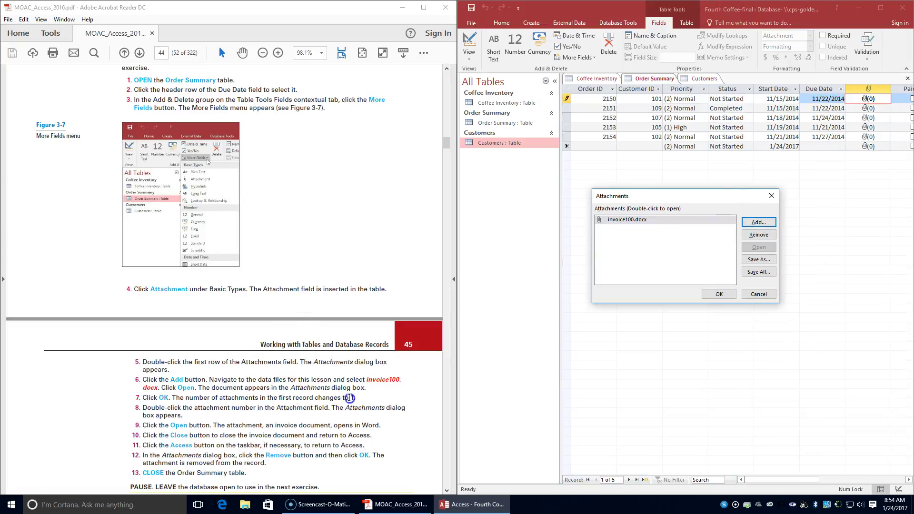
left_click(721, 292)
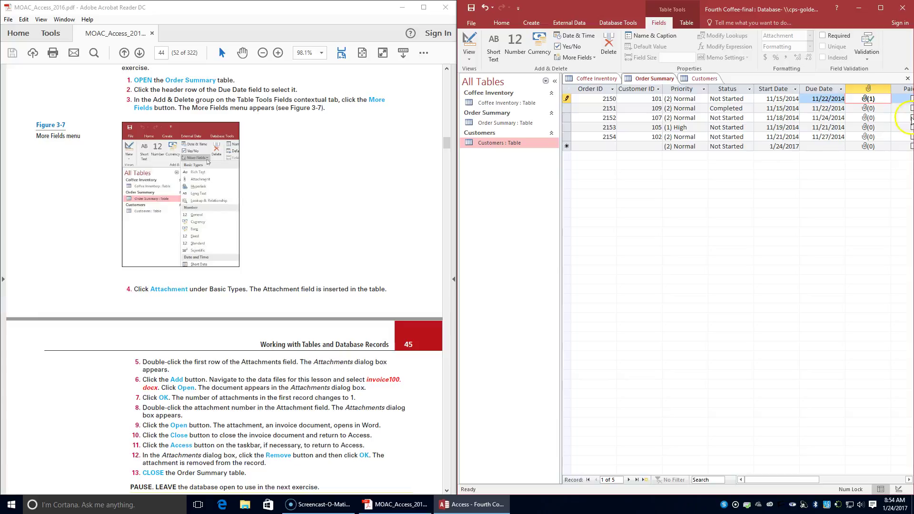
Step: Open order 2150's attached invoice100.docx in Word and try to enable editing
double_click(872, 99)
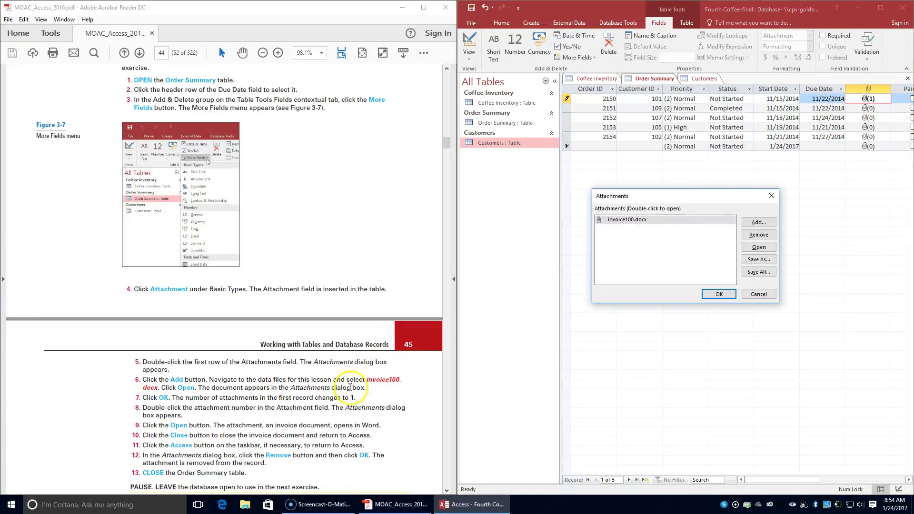
left_click(757, 248)
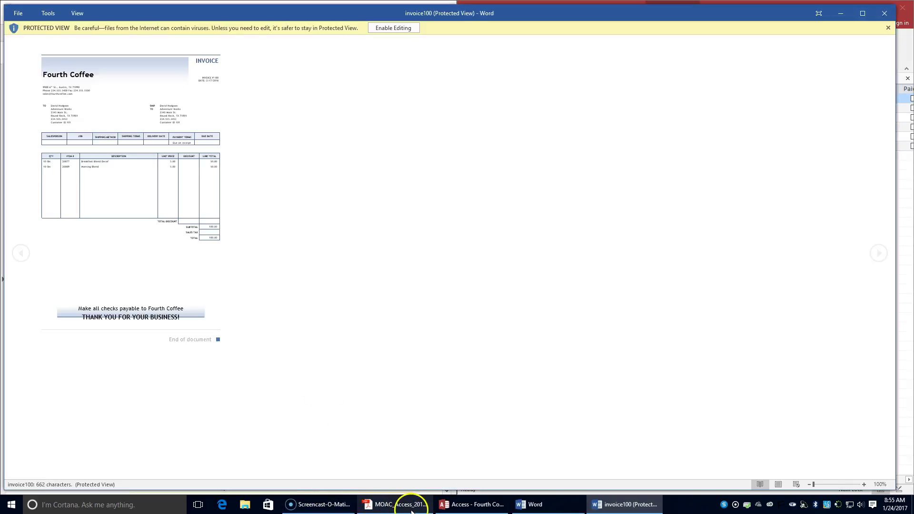
left_click(388, 27)
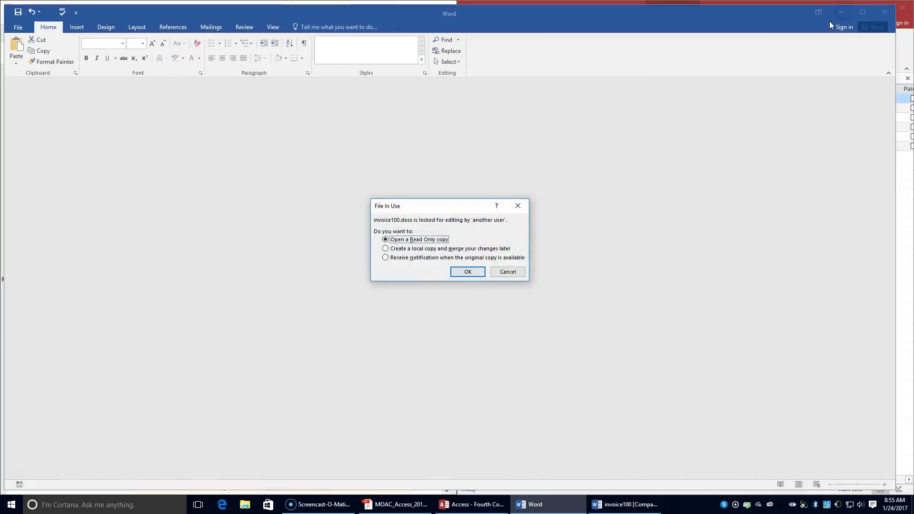
Step: Check the textbook's next instruction, accept opening the invoice as a read-only copy and close it to return to Access
left_click(388, 504)
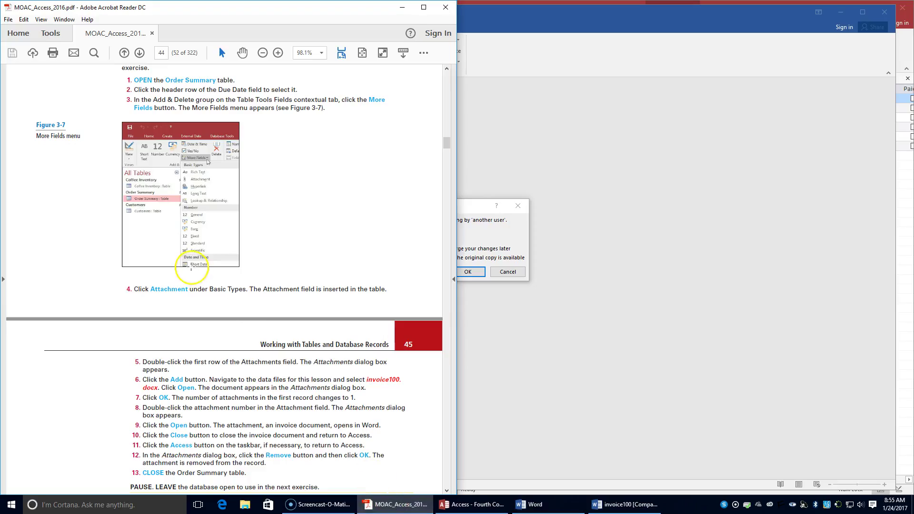
scroll(238, 293, "down", 2)
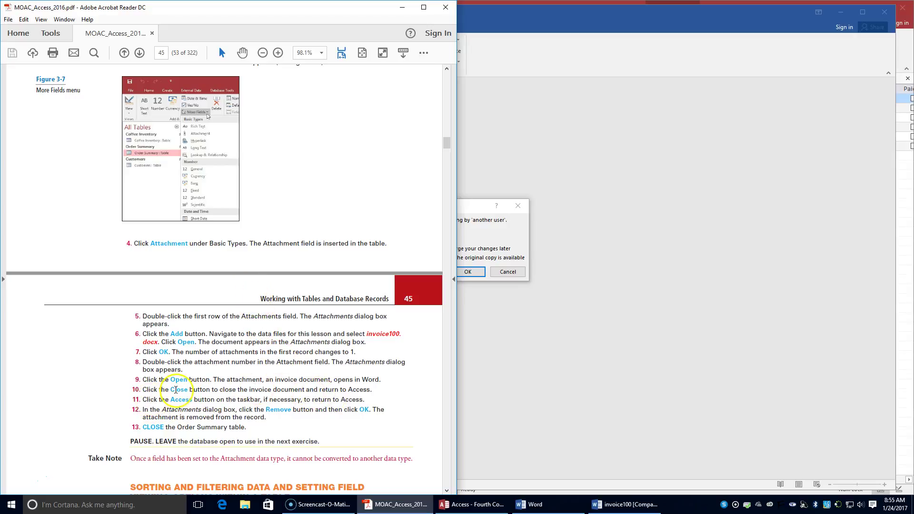
left_click(527, 503)
left_click(457, 272)
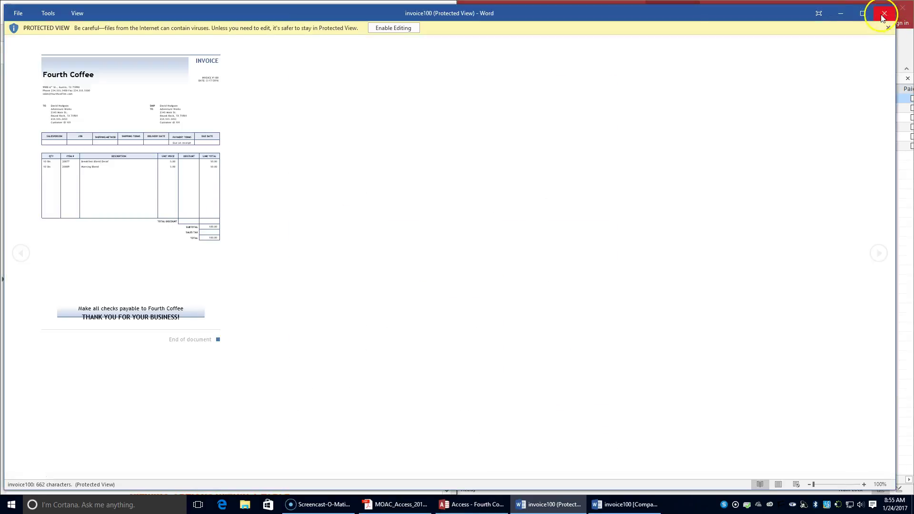
left_click(885, 11)
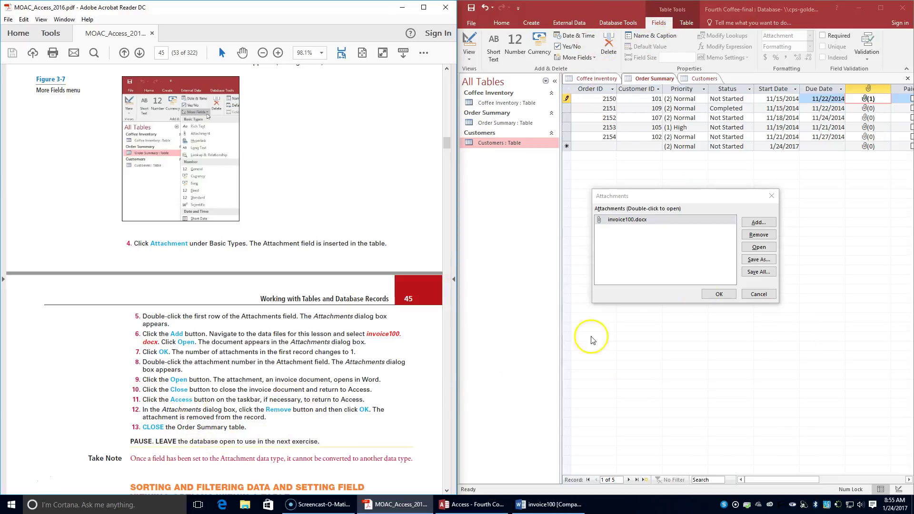
Step: Remove the invoice100.docx attachment from order 2150 and accept the prompts about the file being open elsewhere
left_click(768, 235)
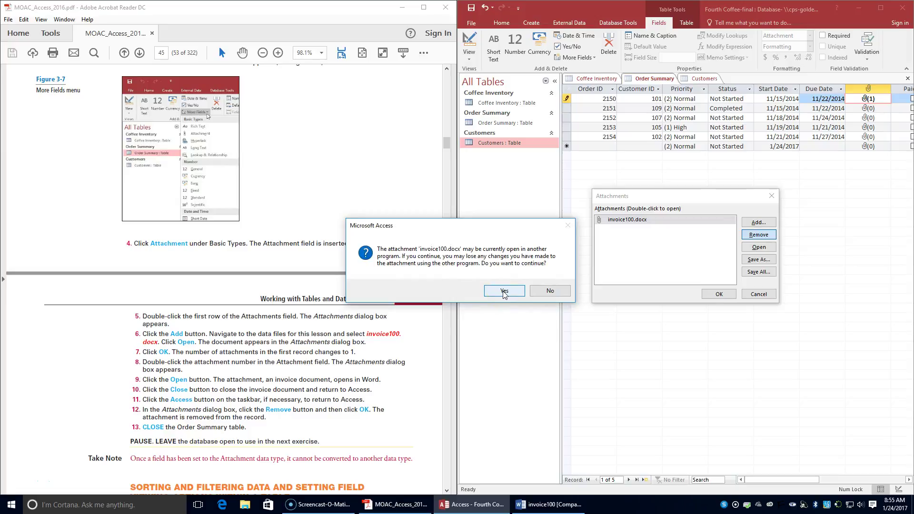
left_click(504, 291)
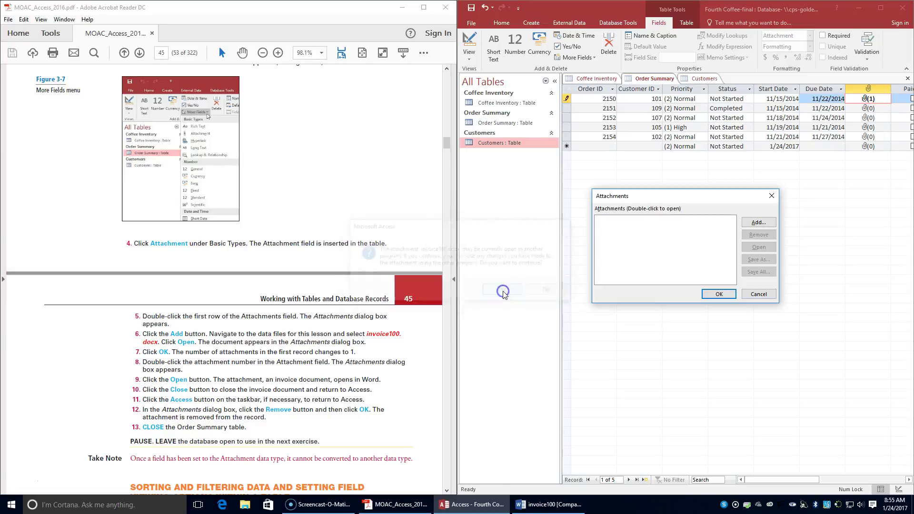
left_click(717, 294)
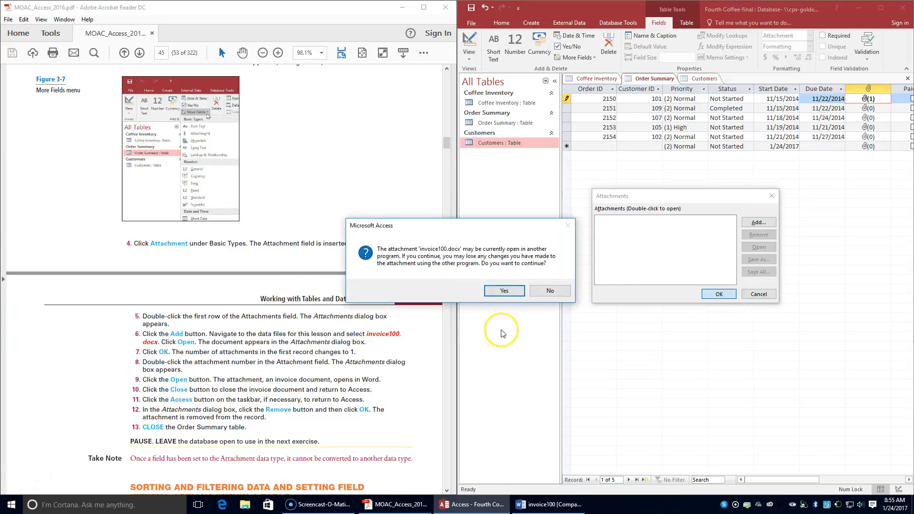
left_click(503, 291)
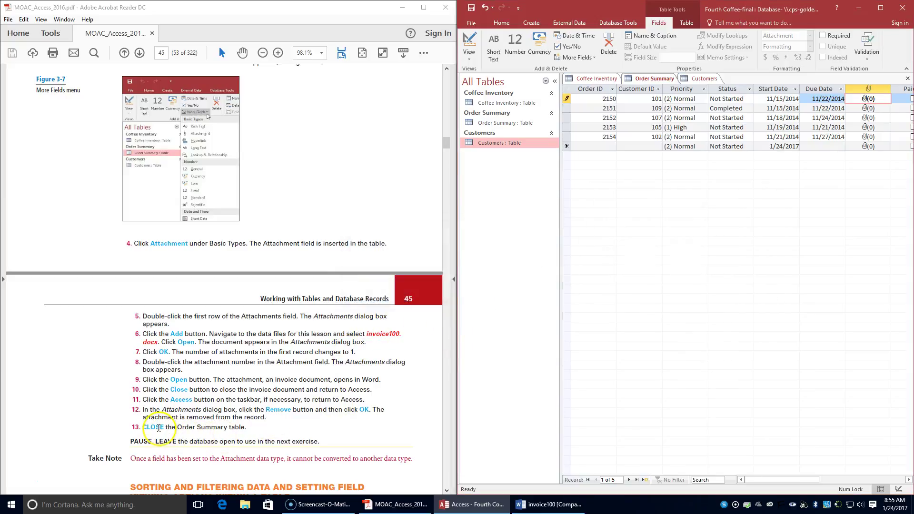
Step: Close the Order Summary and Coffee Inventory tables, keeping Customers open for the textbook's Sort Data within a Table exercise
right_click(664, 80)
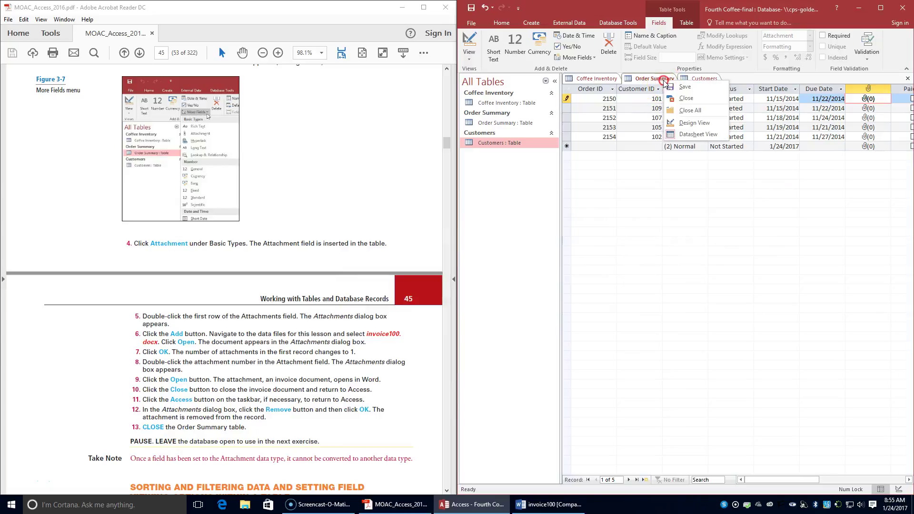
left_click(686, 98)
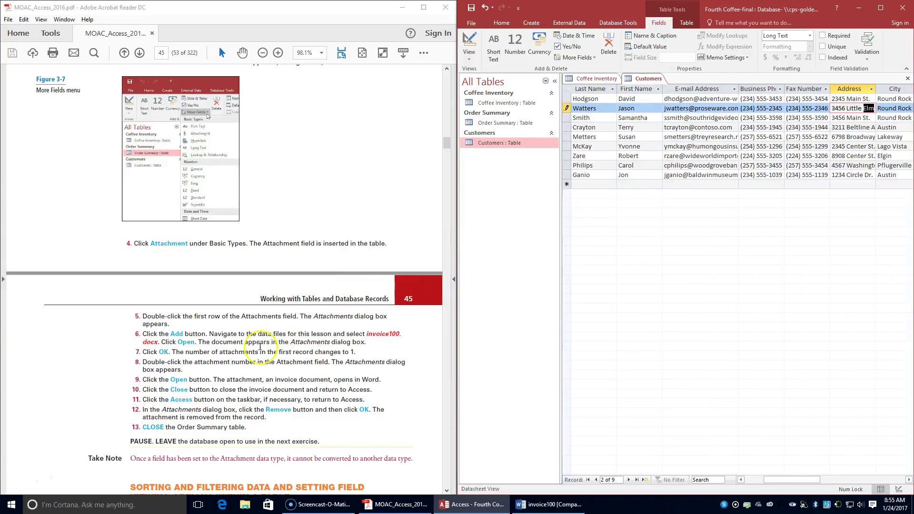
scroll(266, 362, "down", 2)
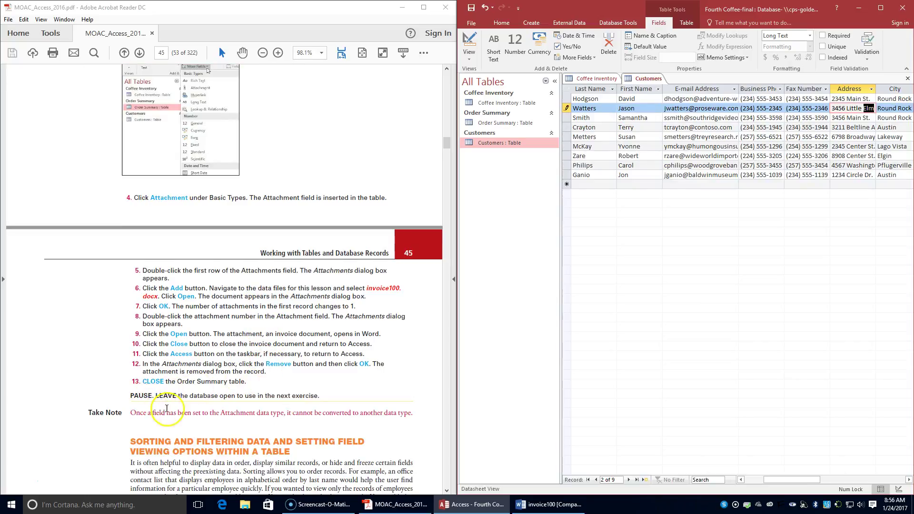
scroll(240, 397, "down", 3)
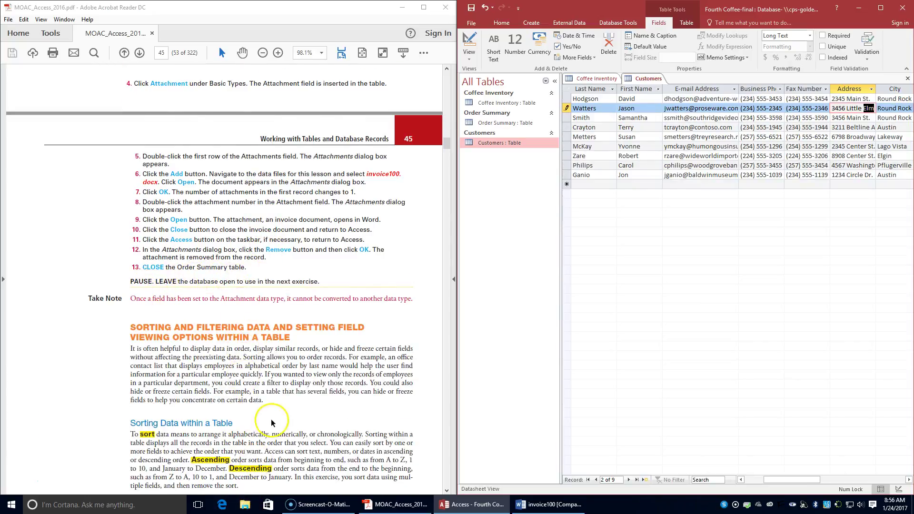
scroll(255, 381, "down", 16)
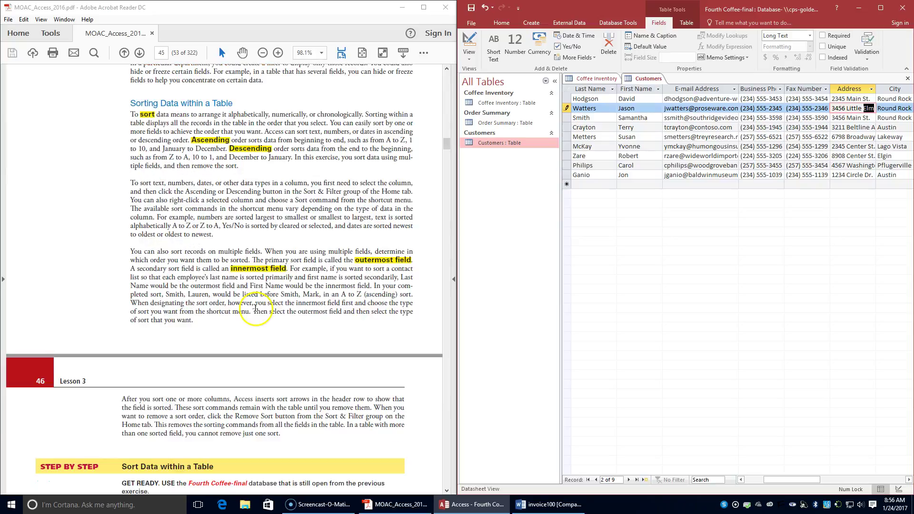
scroll(255, 308, "down", 2)
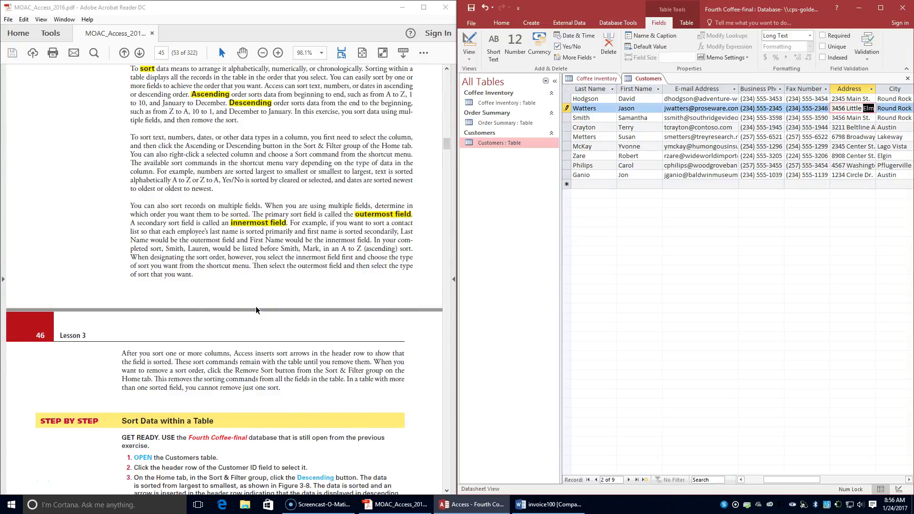
scroll(256, 310, "down", 2)
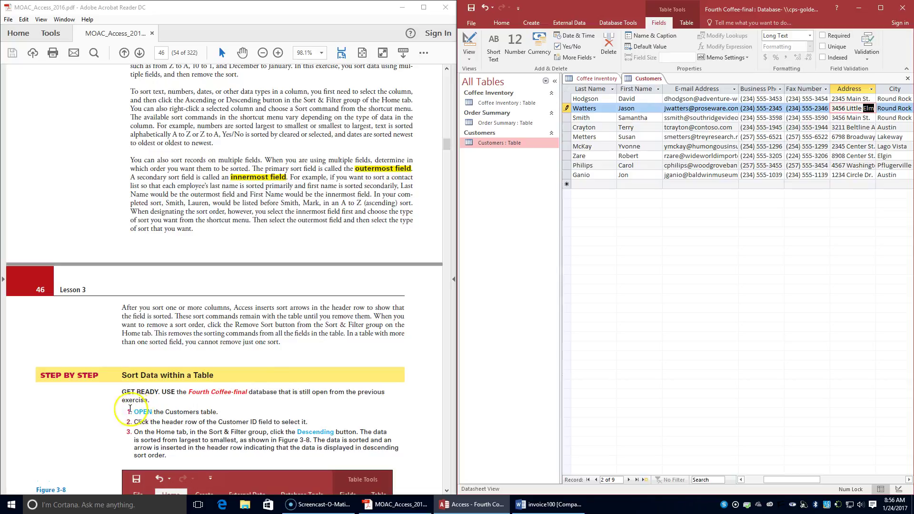
left_click(595, 78)
right_click(595, 79)
left_click(612, 96)
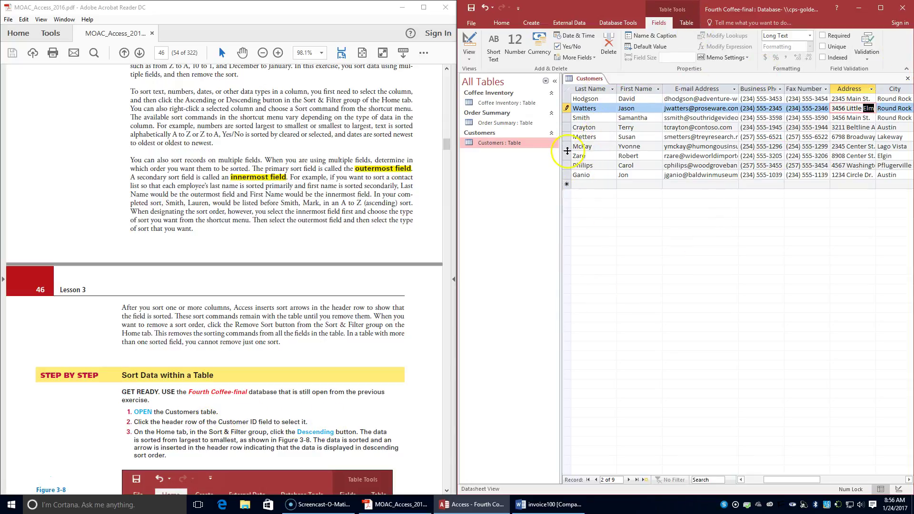
Step: Sort the Customers table by the Customer ID field in descending order
left_click_drag(809, 479, 778, 482)
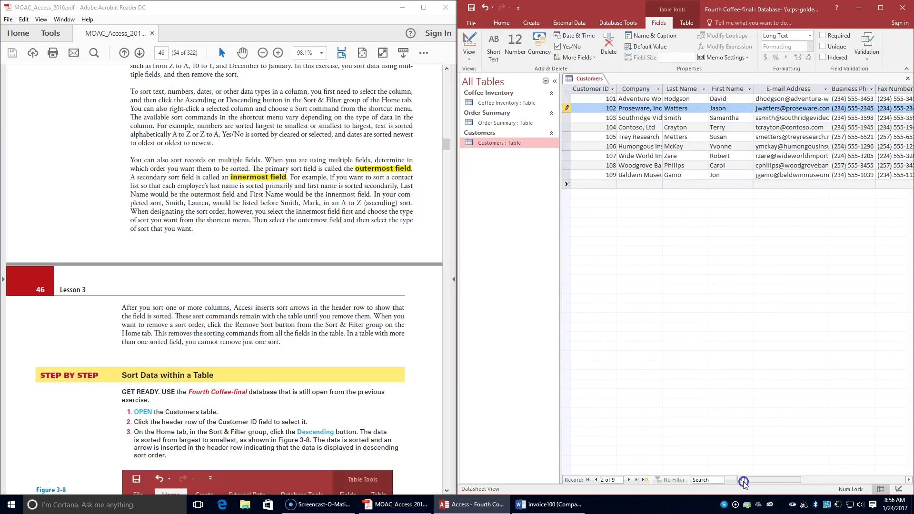
left_click(573, 86)
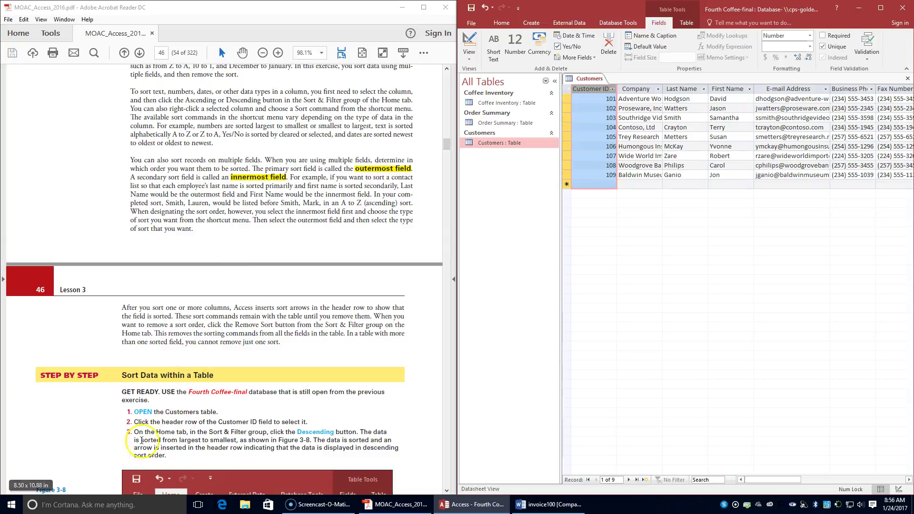
left_click(501, 24)
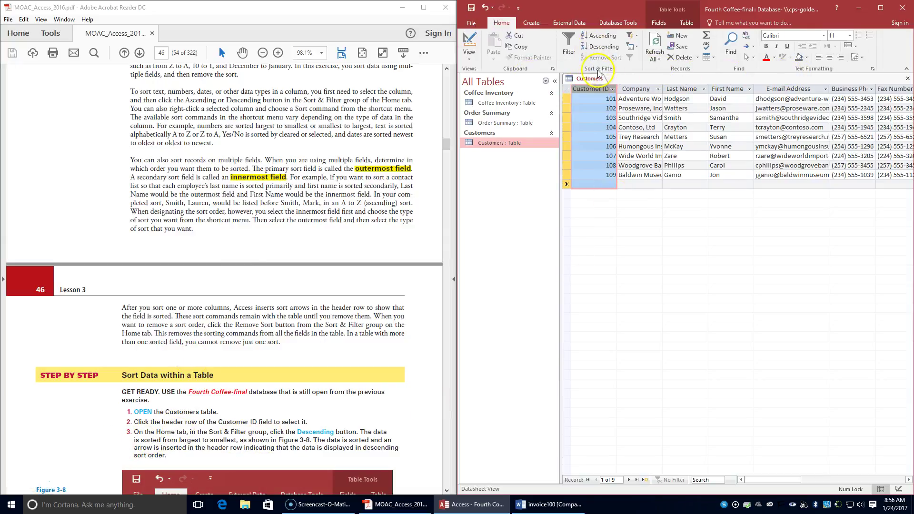
left_click(602, 47)
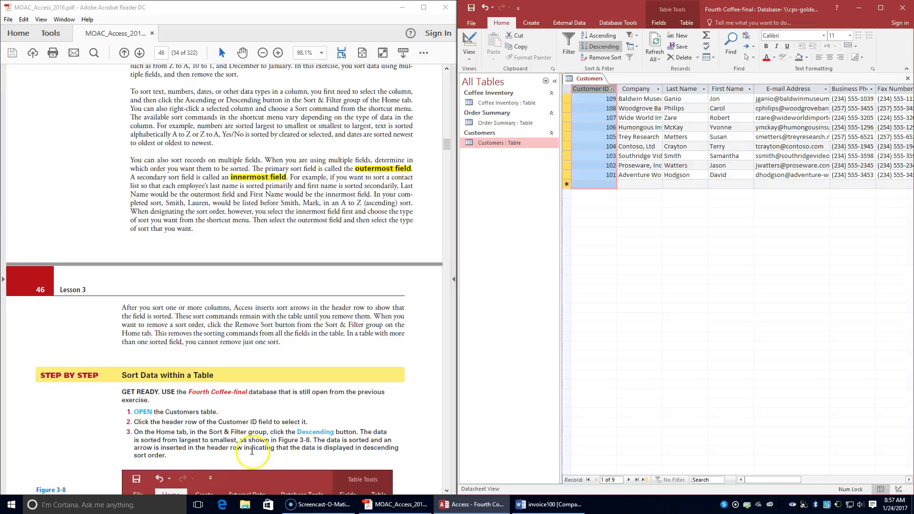
Step: Follow the textbook's step 4 and remove the sort from the Customer ID field
scroll(252, 451, "down", 1)
scroll(252, 452, "down", 13)
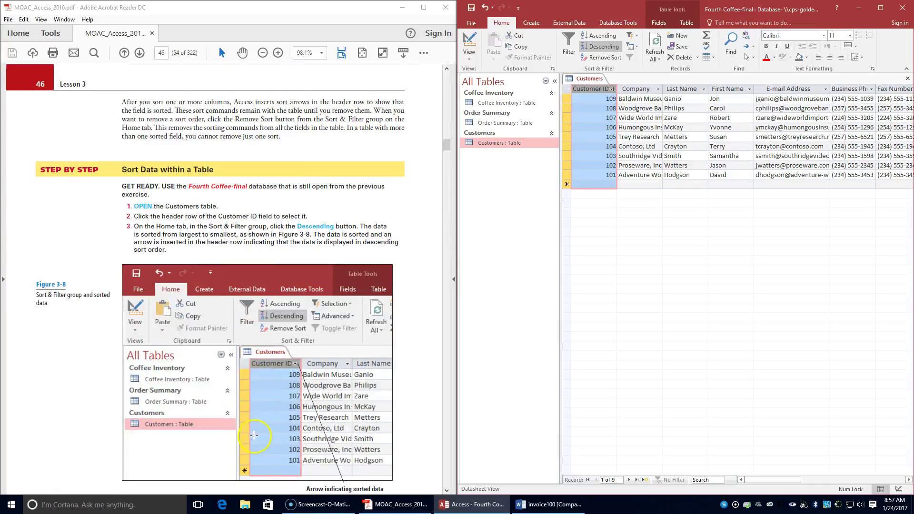
scroll(254, 430, "down", 2)
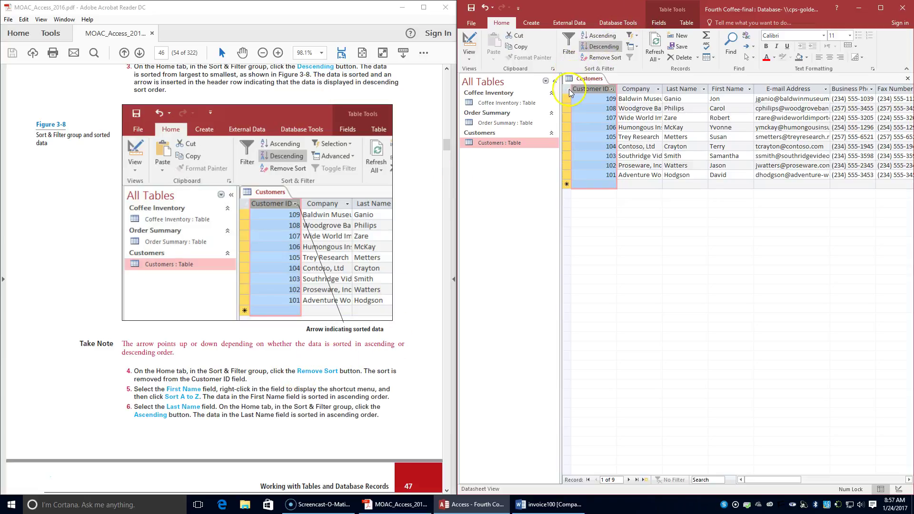
left_click(605, 59)
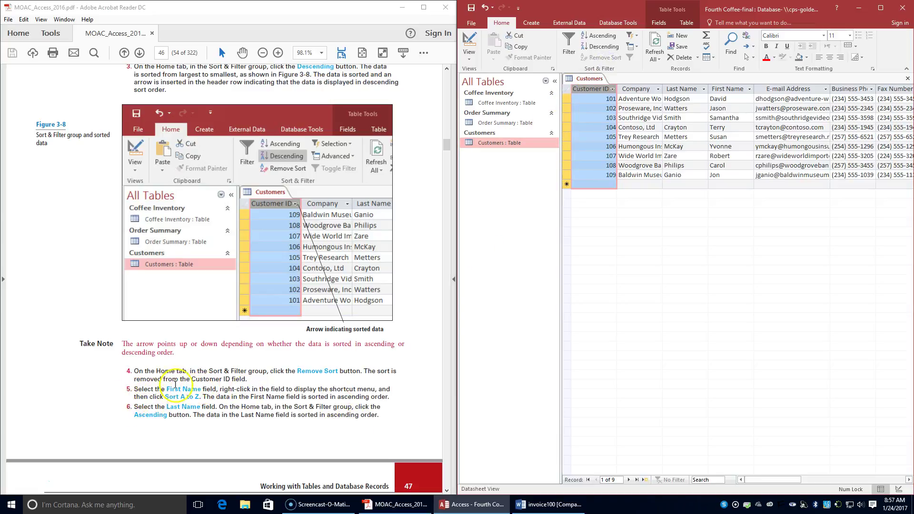
Step: Sort the Customers table by First Name from A to Z, followed by an ascending sort on Last Name
left_click(725, 87)
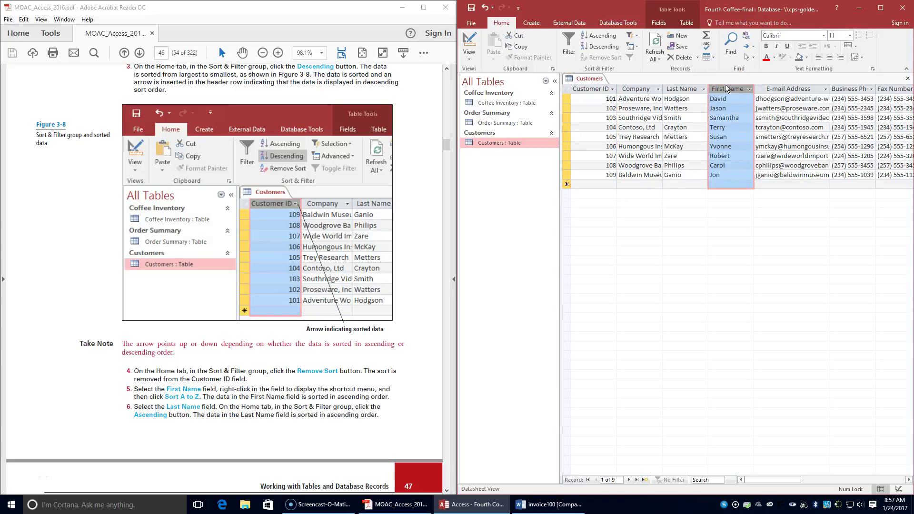
right_click(724, 86)
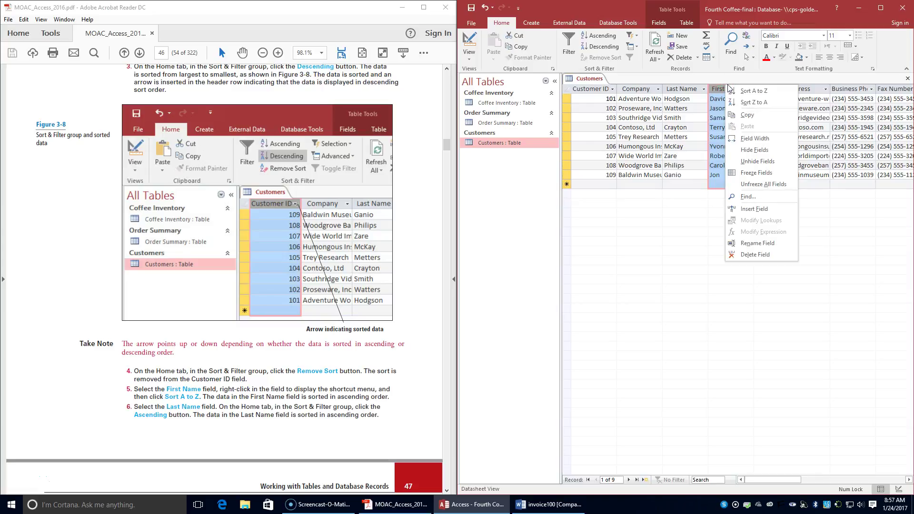
left_click(747, 92)
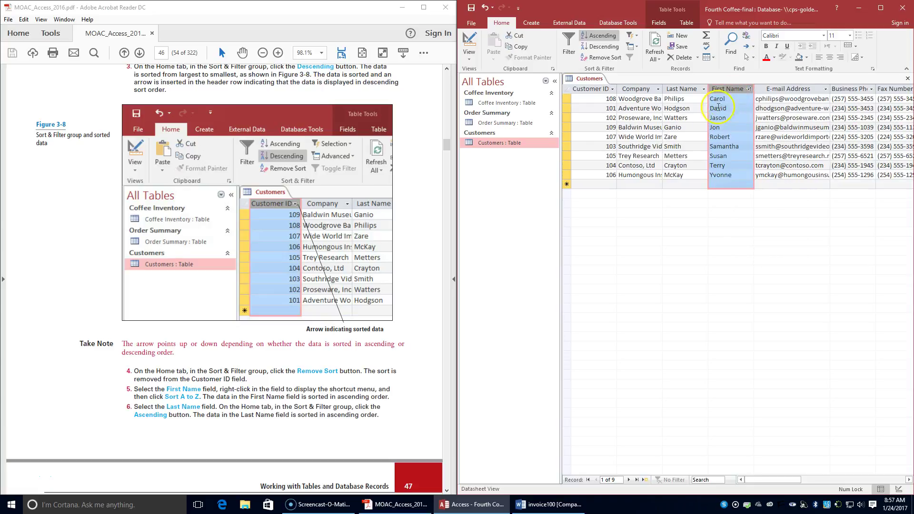
left_click(683, 90)
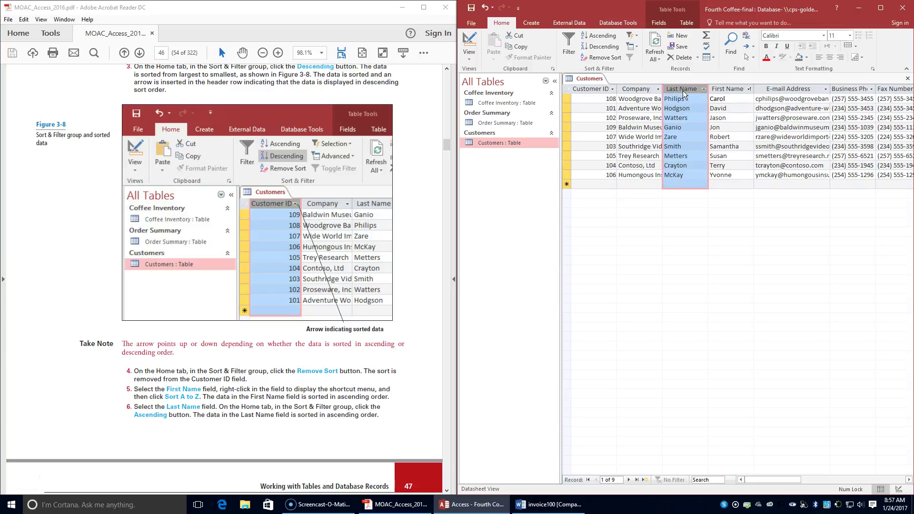
left_click(597, 38)
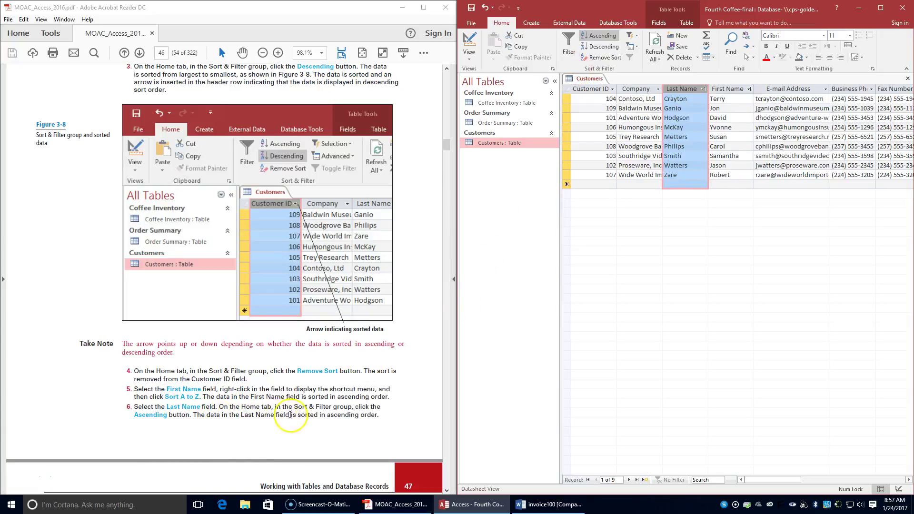
Step: Follow textbook steps 7 and 8: remove the sorts from the Customers table and close it without saving the design changes
scroll(339, 414, "down", 3)
scroll(340, 417, "down", 1)
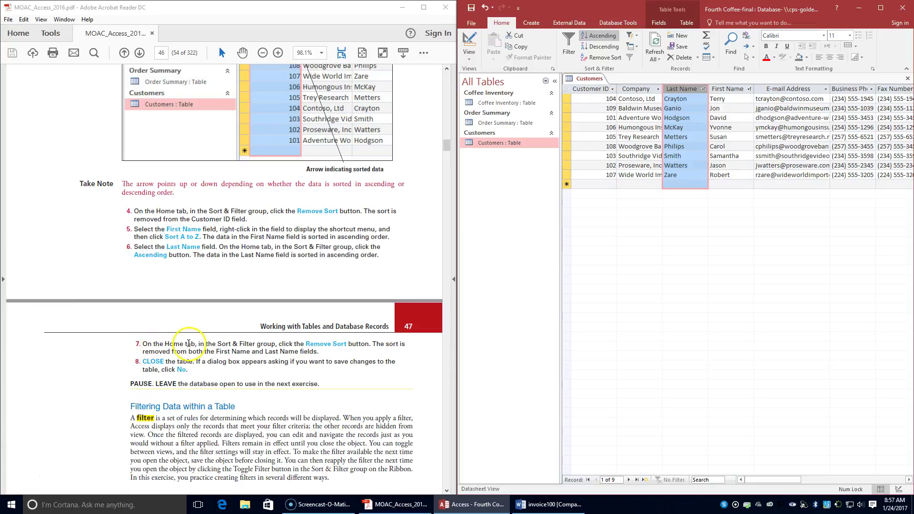
left_click(601, 58)
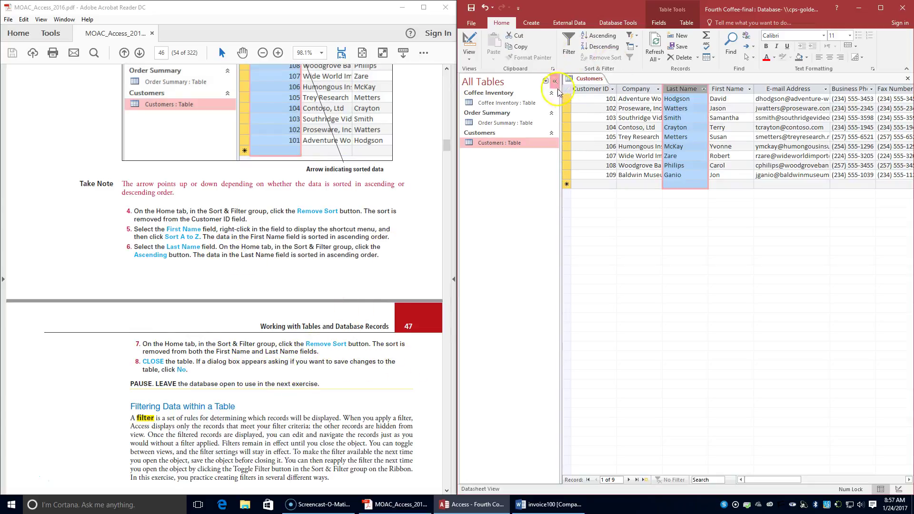
right_click(592, 79)
left_click(612, 97)
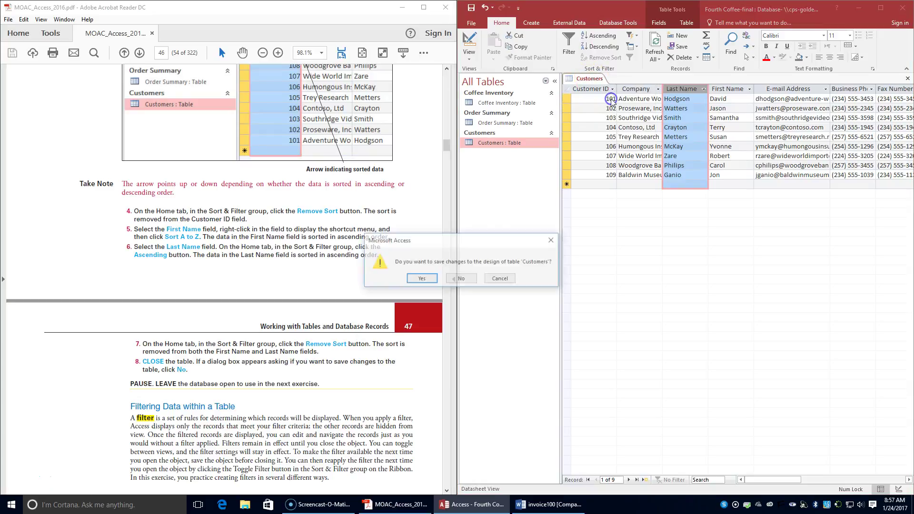
left_click(465, 279)
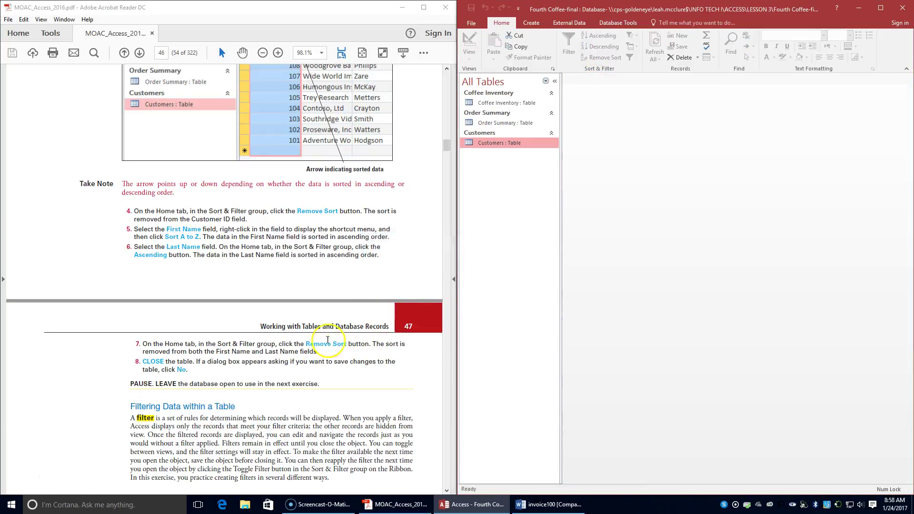
Step: Find the textbook's Apply a Filter exercise and open the Coffee Inventory table for it
scroll(286, 393, "down", 4)
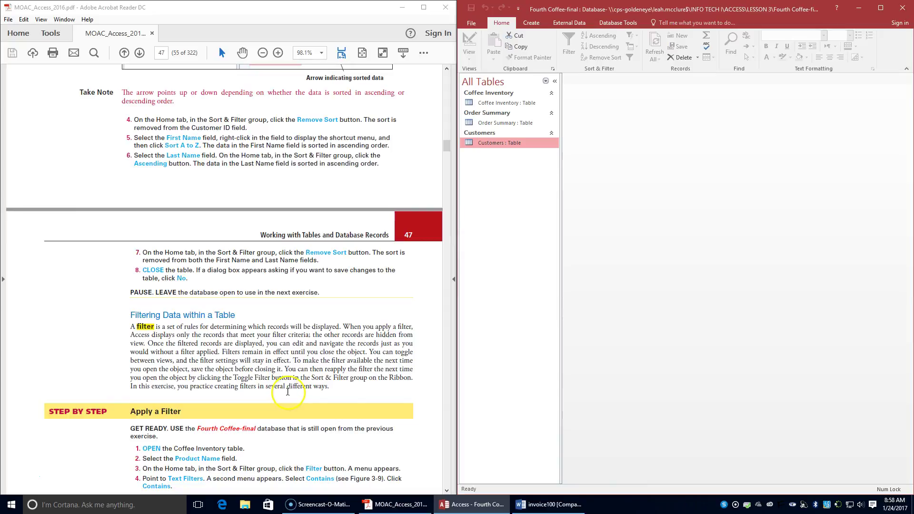
scroll(287, 389, "down", 3)
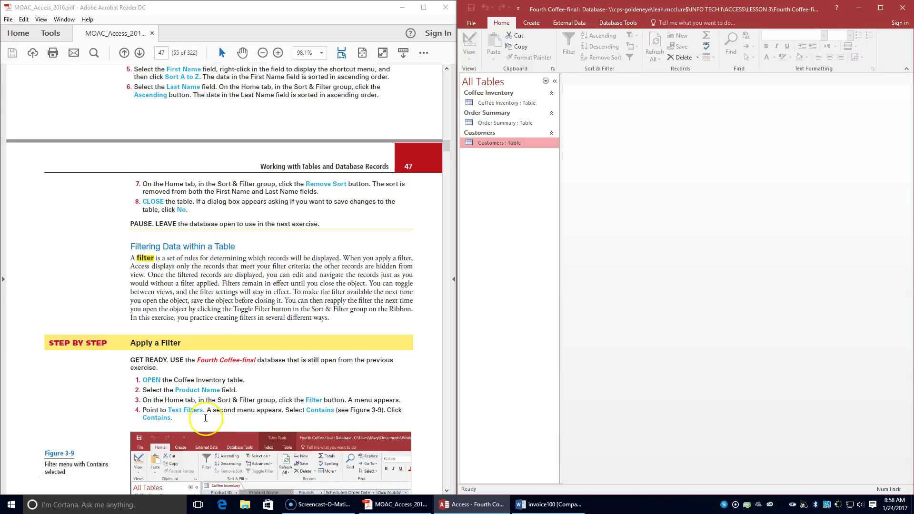
left_click(498, 104)
double_click(499, 104)
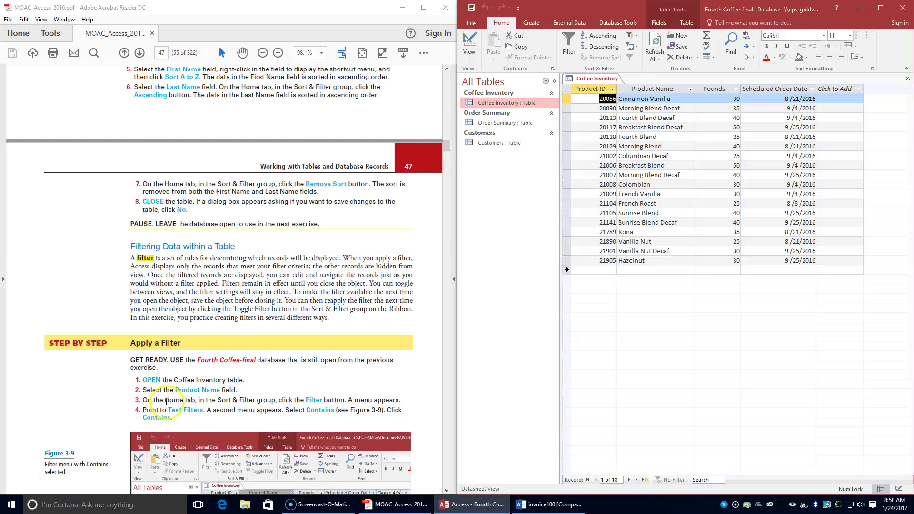
left_click(903, 119)
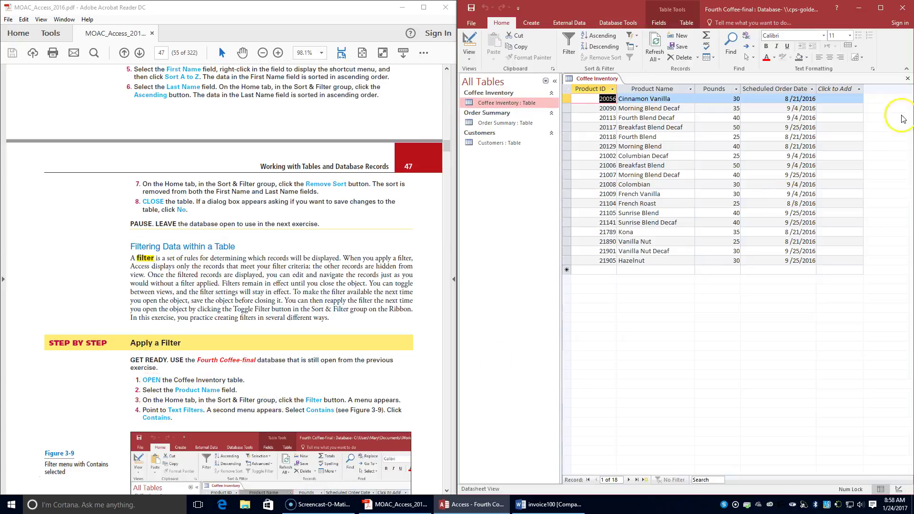
Step: Filter the Coffee Inventory table with a Contains text filter on Product Name for the word Decaf
left_click(655, 89)
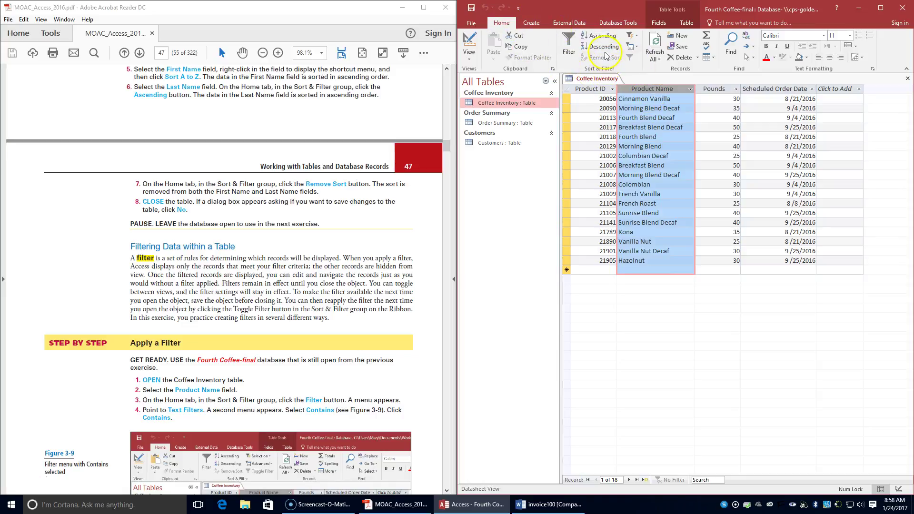
left_click(569, 44)
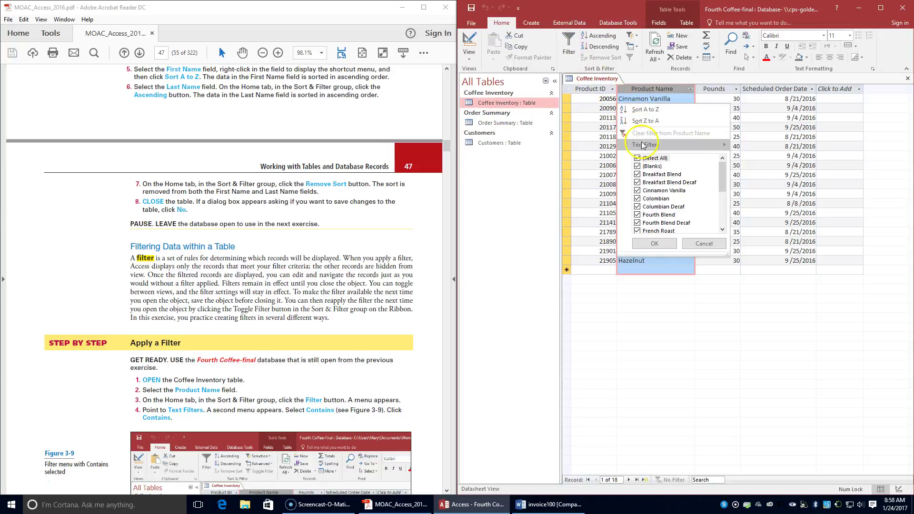
mouse_move(644, 145)
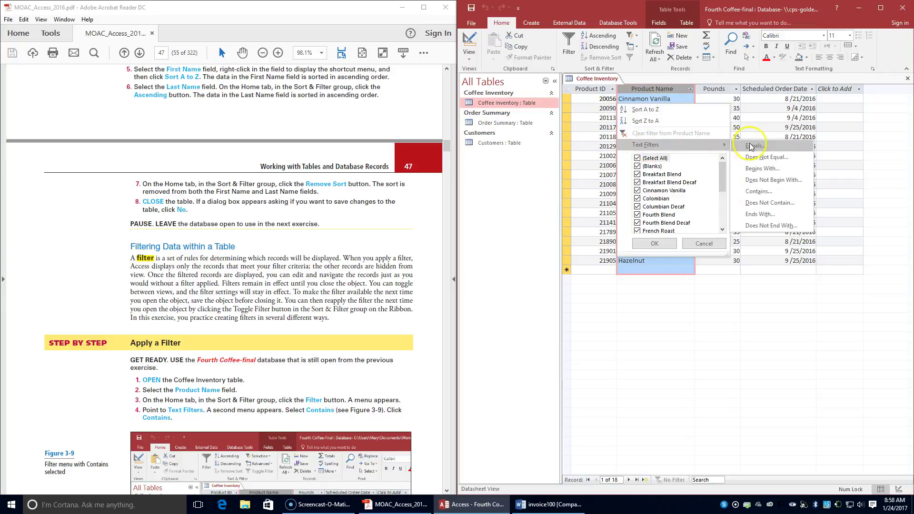
left_click(772, 192)
left_click(402, 277)
scroll(399, 276, "down", 3)
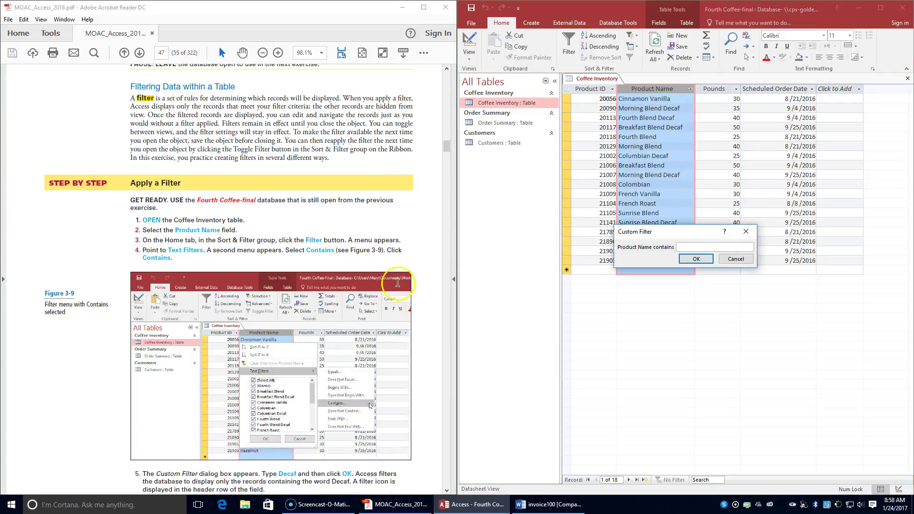
scroll(397, 283, "down", 1)
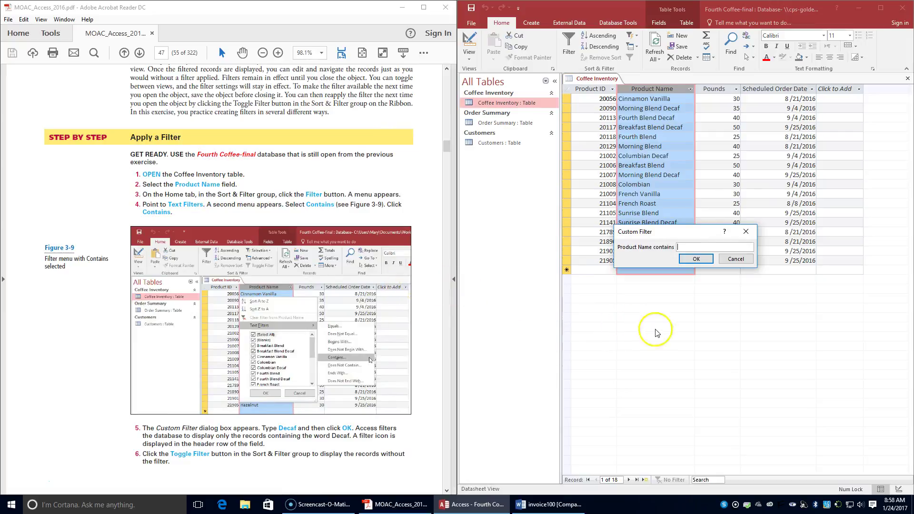
left_click(691, 245)
left_click(694, 259)
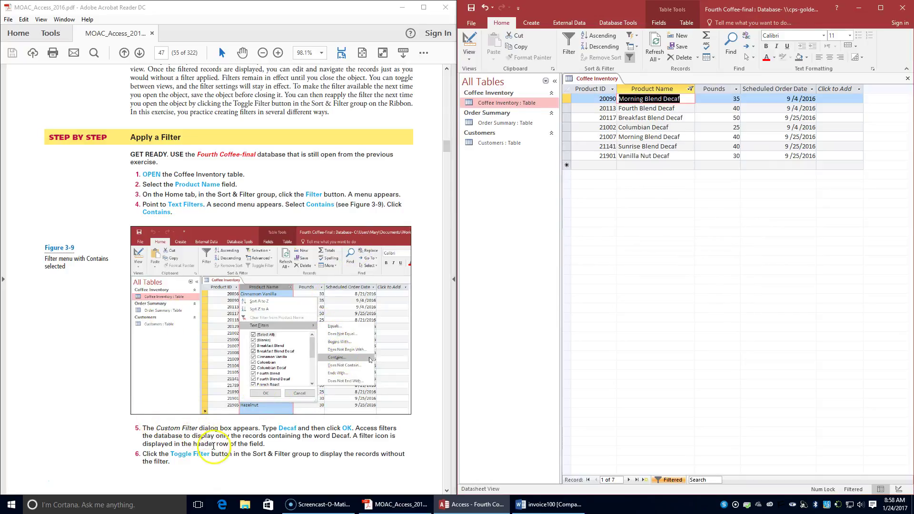
Step: Follow textbook step 6 and toggle off the Product Name filter to display the Coffee Inventory records without it
scroll(287, 432, "down", 1)
scroll(287, 432, "down", 3)
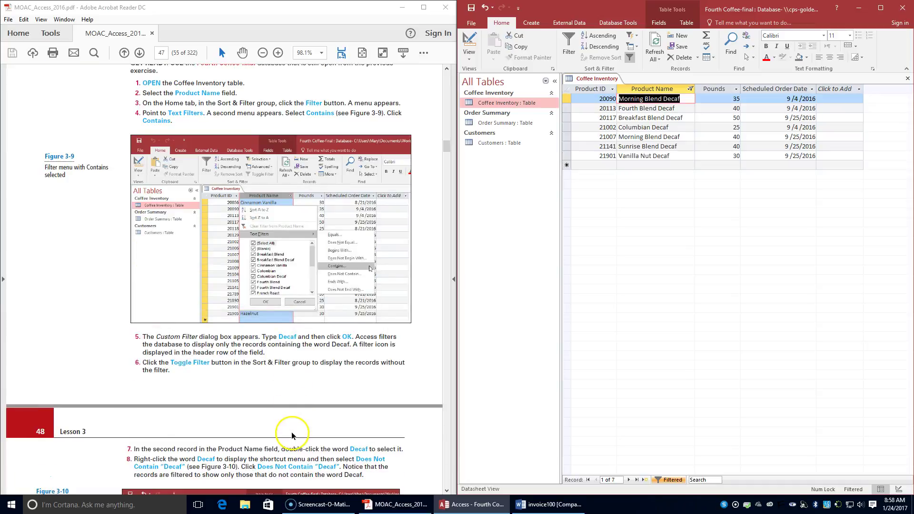
scroll(292, 435, "down", 1)
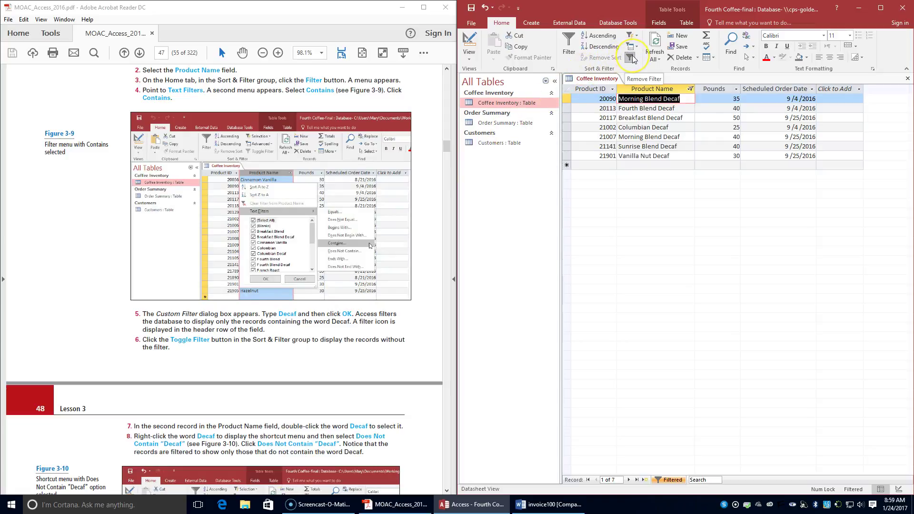
left_click(566, 44)
left_click(629, 58)
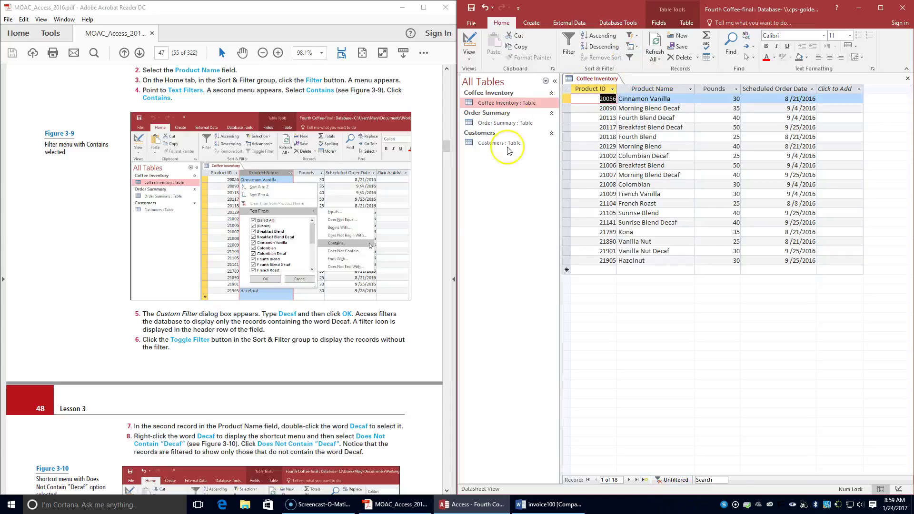
Step: Select the word Decaf in the second record's Product Name and filter for records that do not contain "Decaf"
scroll(338, 338, "down", 3)
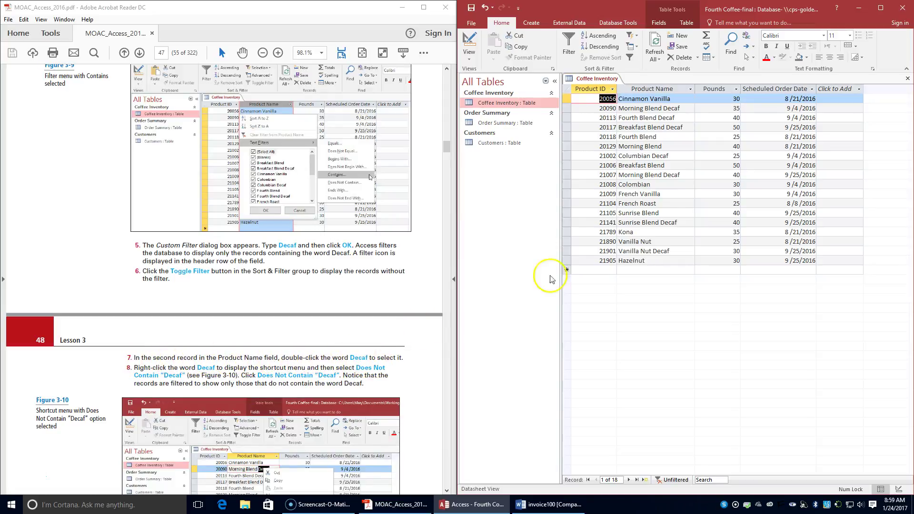
double_click(671, 108)
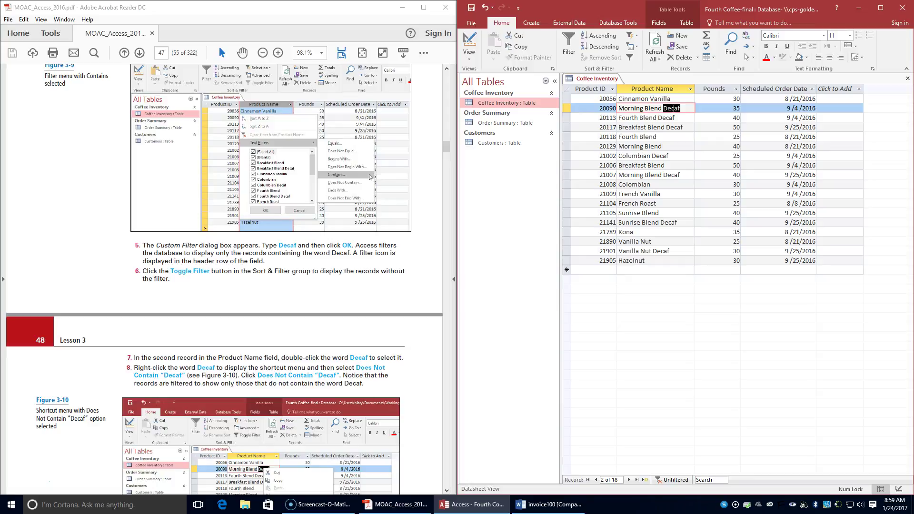
right_click(673, 108)
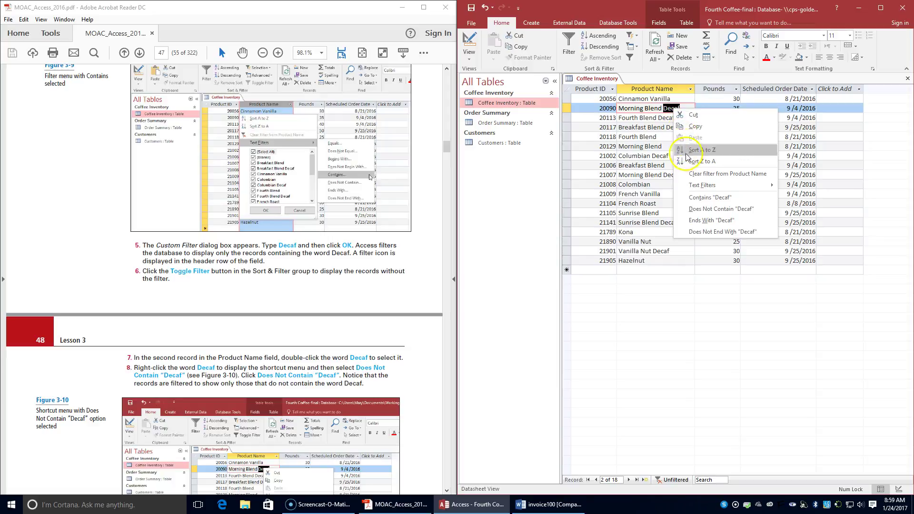
left_click(703, 212)
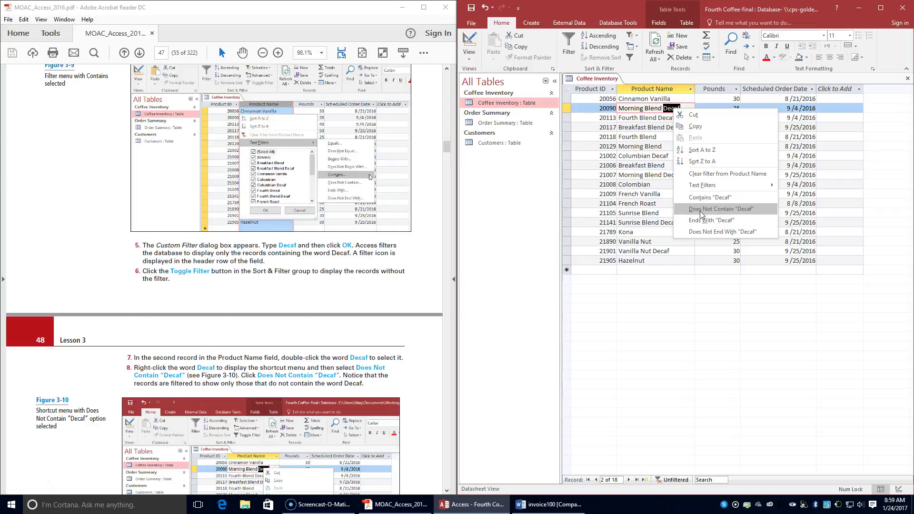
left_click(701, 210)
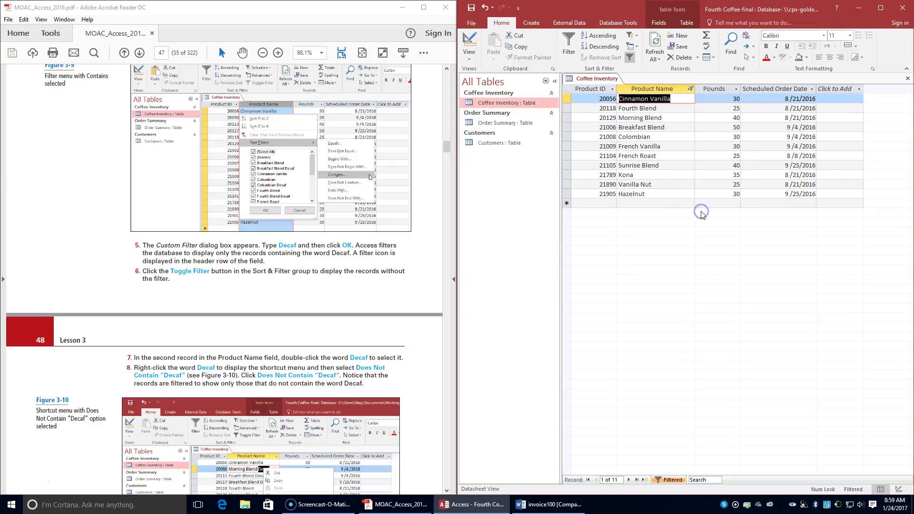
Step: Follow textbook steps 9 to 12 and filter the Pounds field so that only the value 25 remains checked
scroll(214, 381, "up", 1)
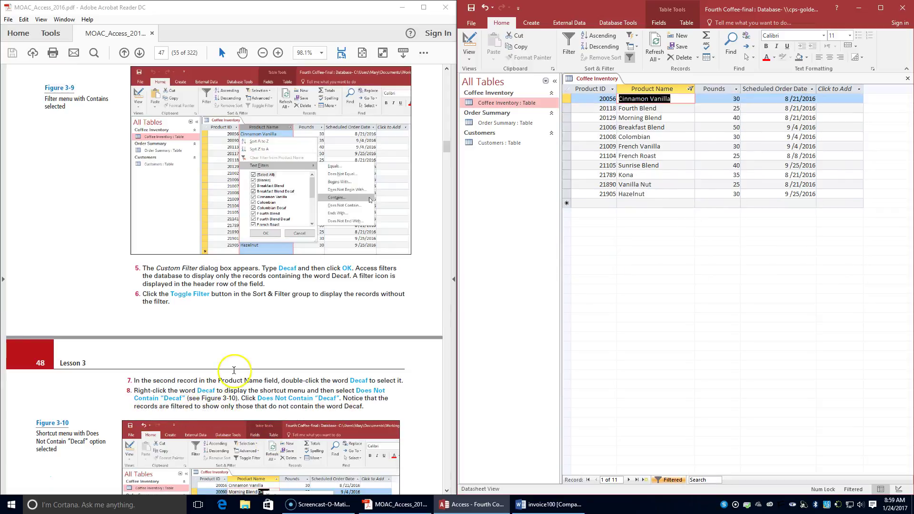
scroll(235, 368, "down", 3)
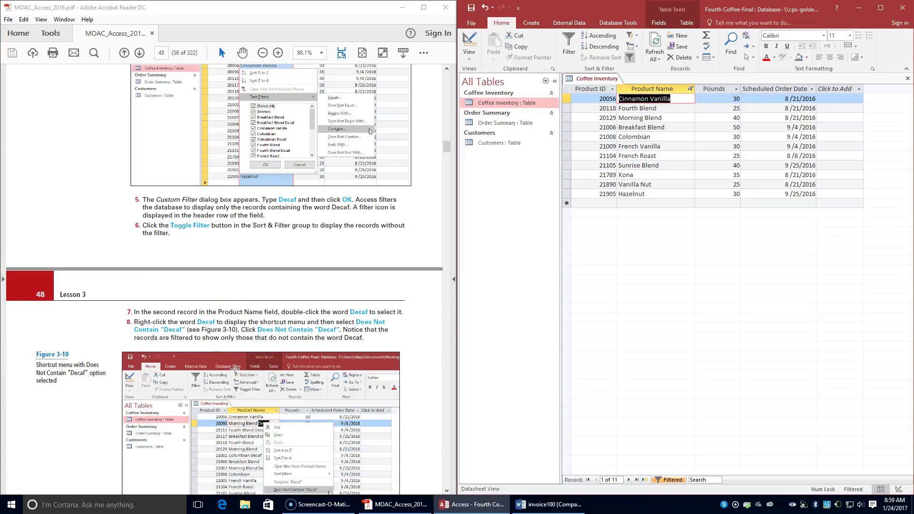
scroll(235, 369, "down", 9)
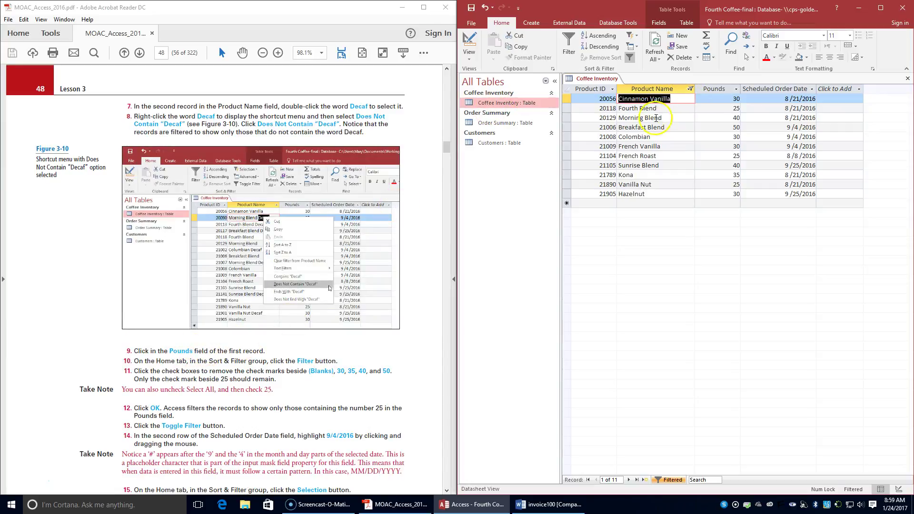
left_click(736, 99)
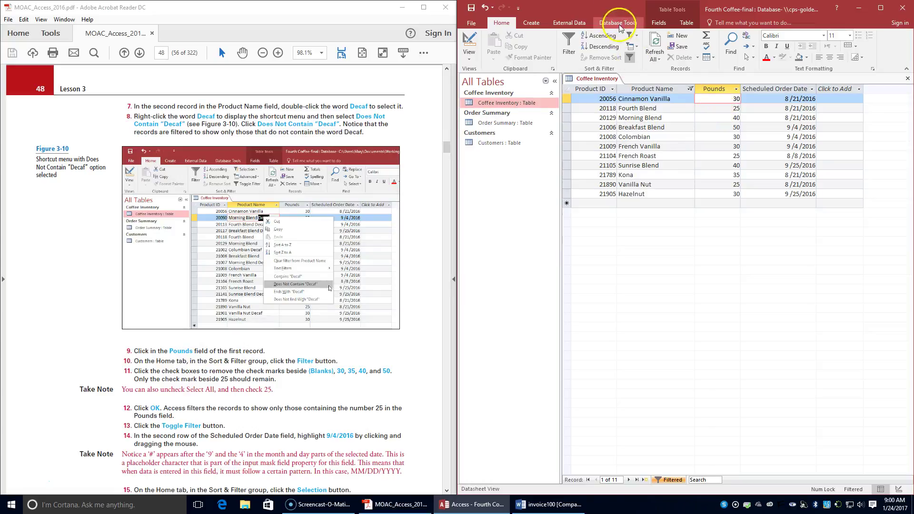
left_click(568, 47)
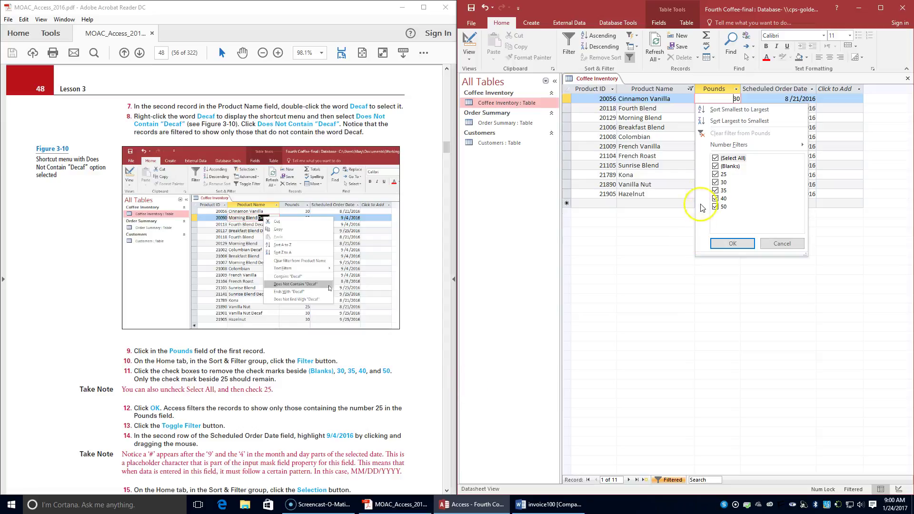
left_click(716, 158)
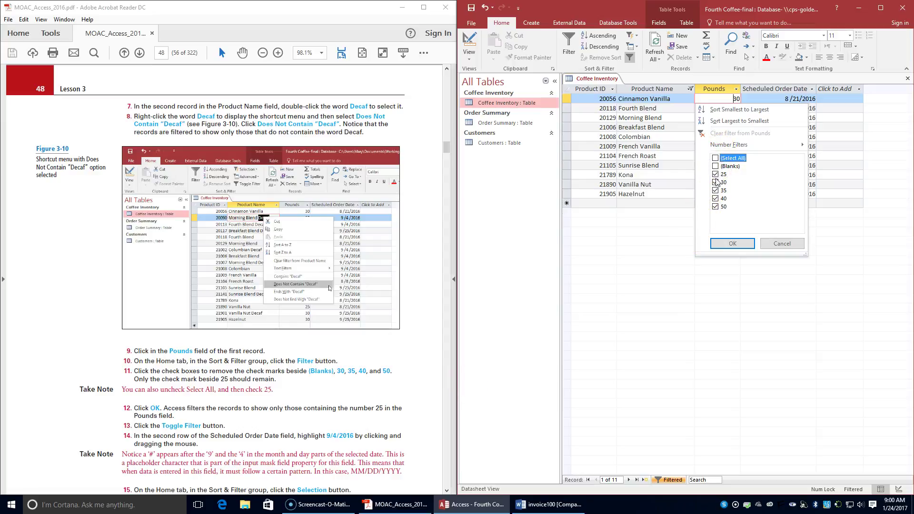
left_click(715, 183)
left_click(715, 191)
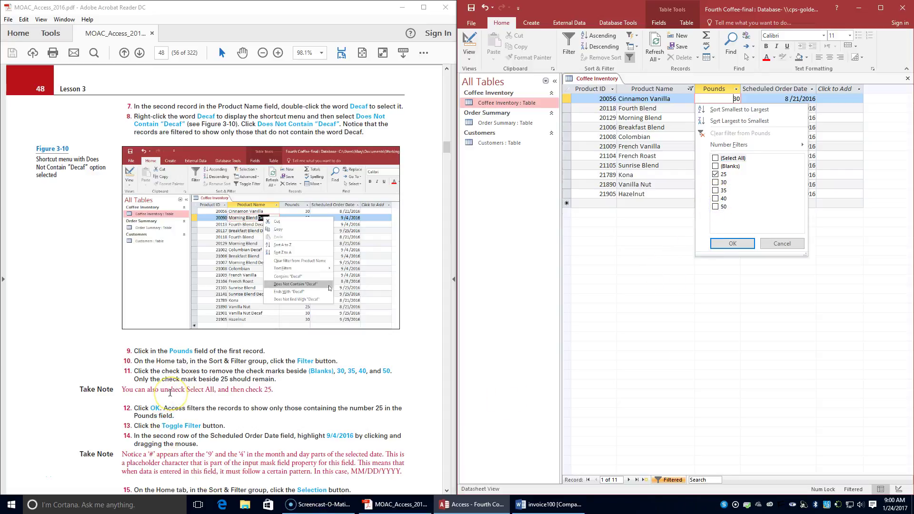
left_click(728, 245)
left_click(728, 246)
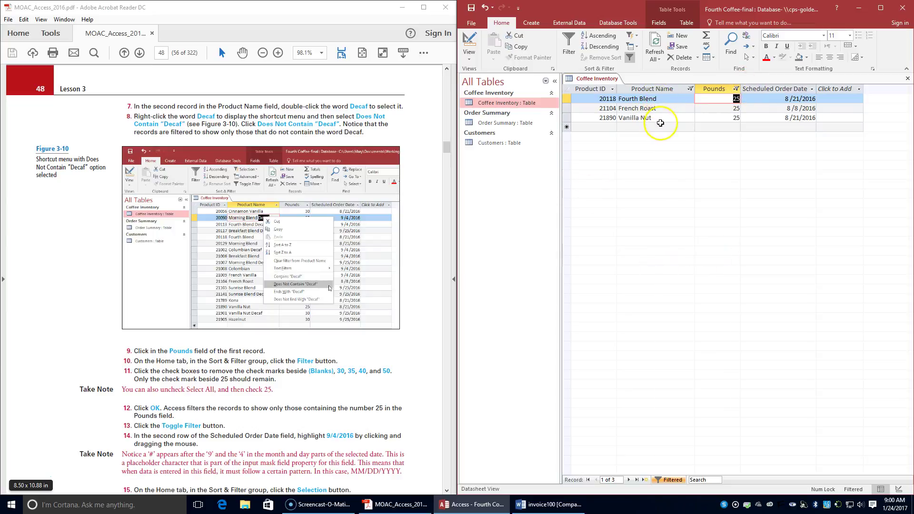
Step: Toggle off the Pounds filter, then filter Scheduled Order Date to dates on or after the second record's 9/4/2016
left_click(632, 57)
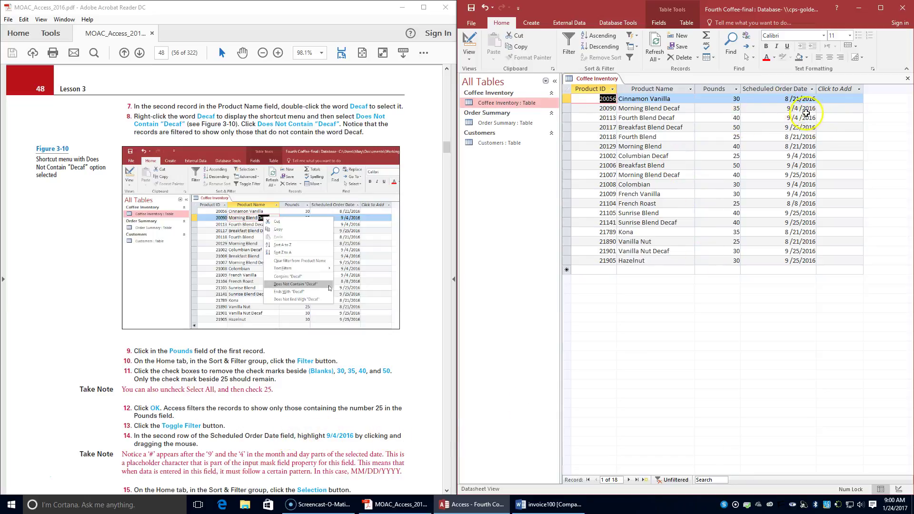
left_click(792, 109)
left_click_drag(780, 109, 839, 108)
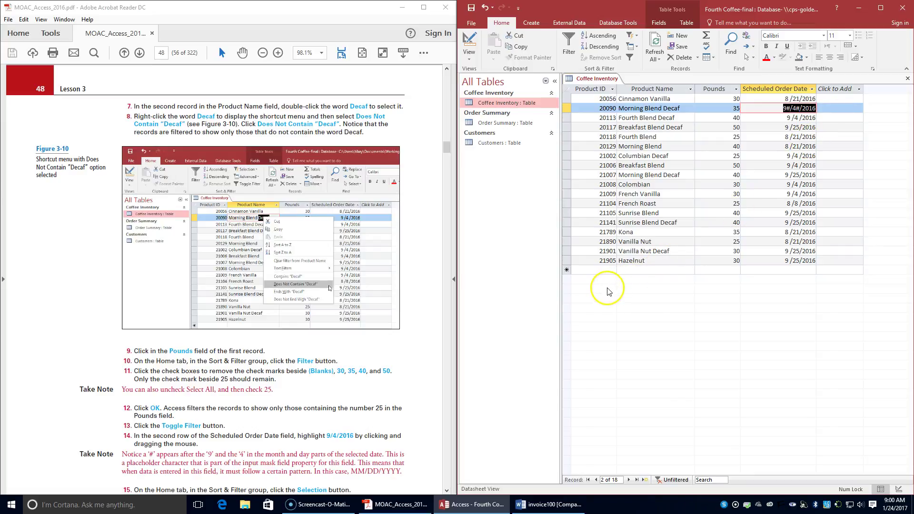
left_click(784, 137)
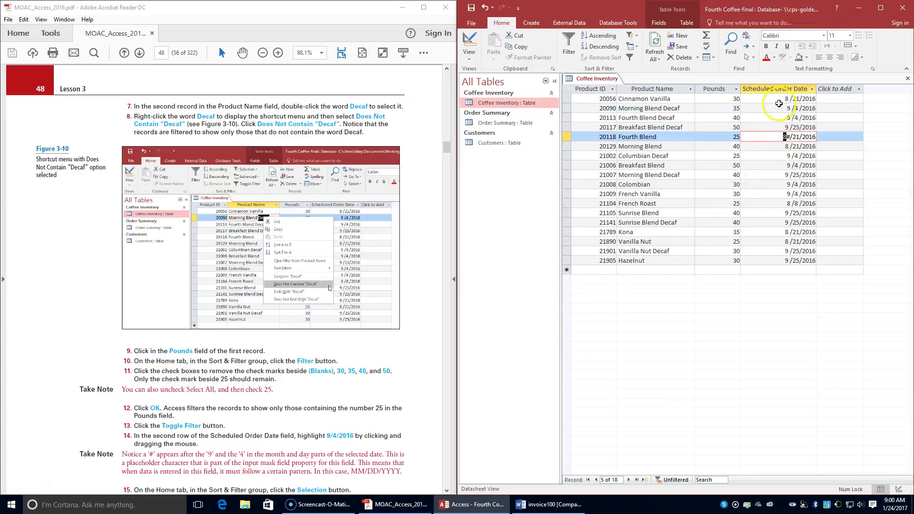
left_click(778, 104)
left_click_drag(786, 108, 820, 109)
scroll(400, 374, "down", 3)
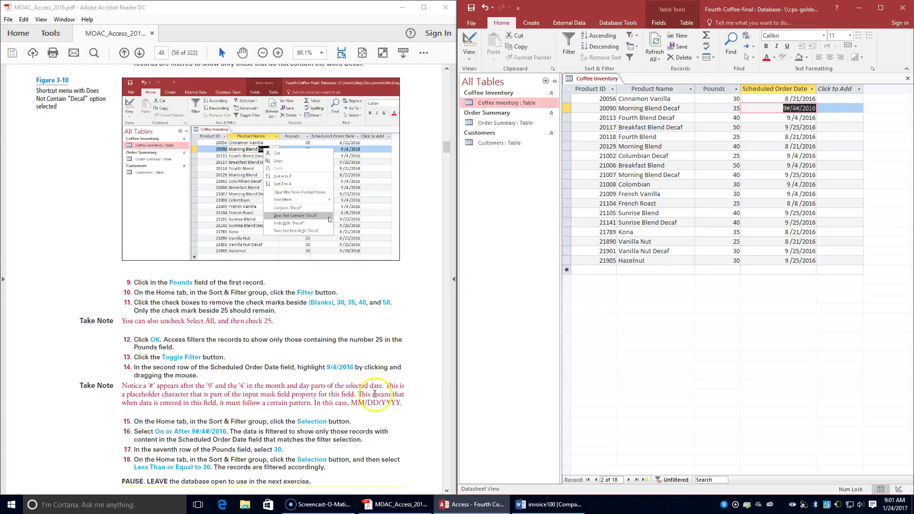
scroll(199, 438, "down", 3)
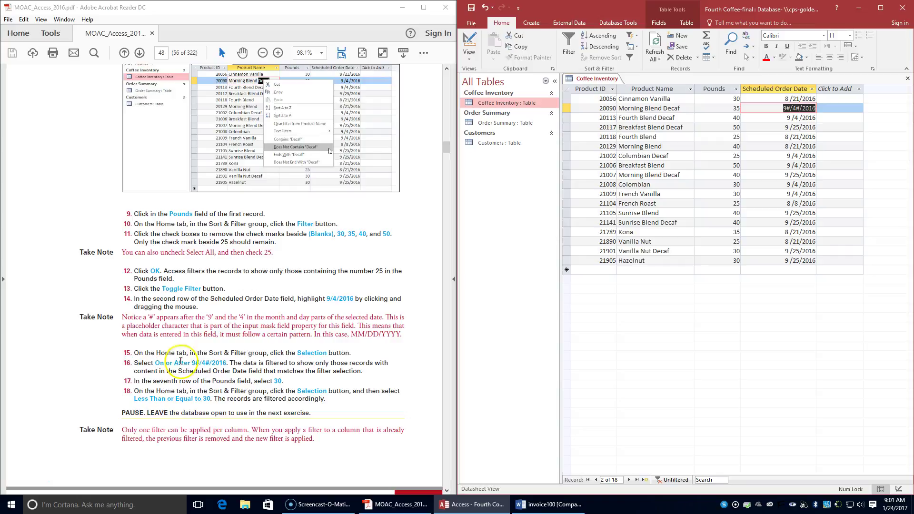
left_click(633, 38)
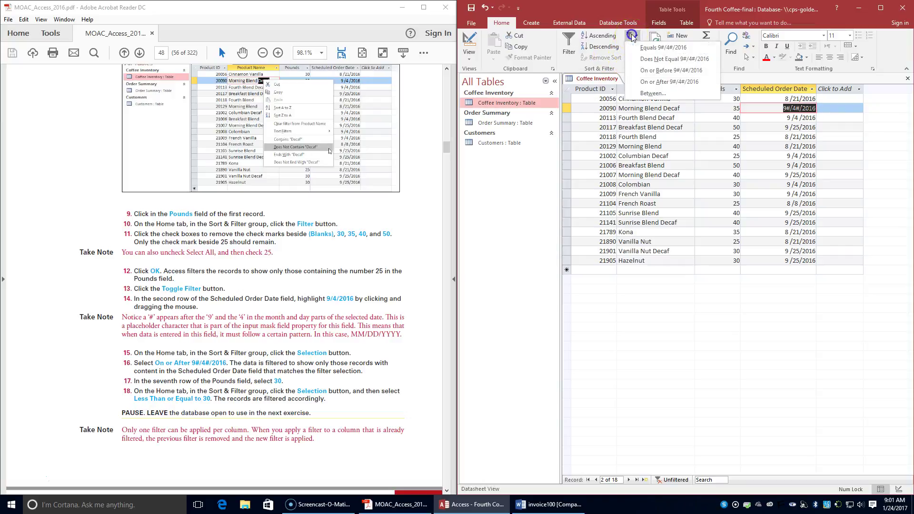
left_click(646, 82)
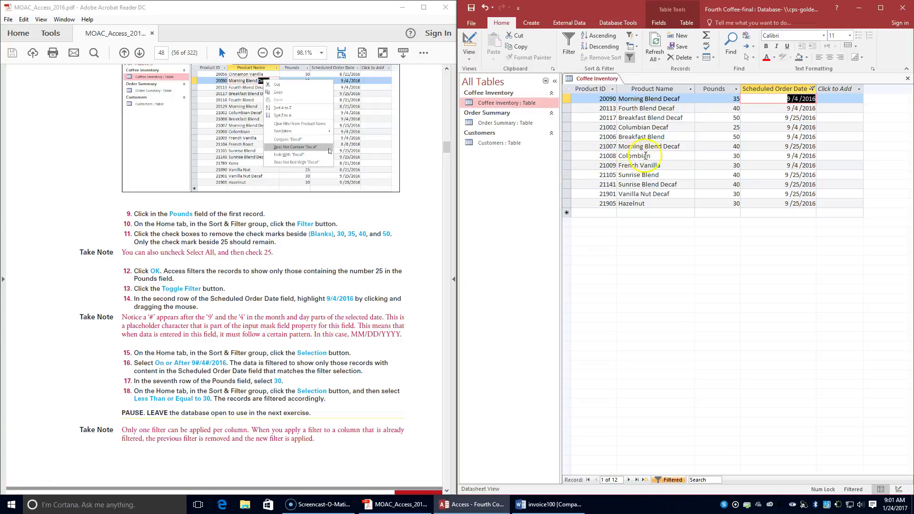
Step: Filter the Pounds field to values less than or equal to 30, using the seventh record's value
left_click(732, 156)
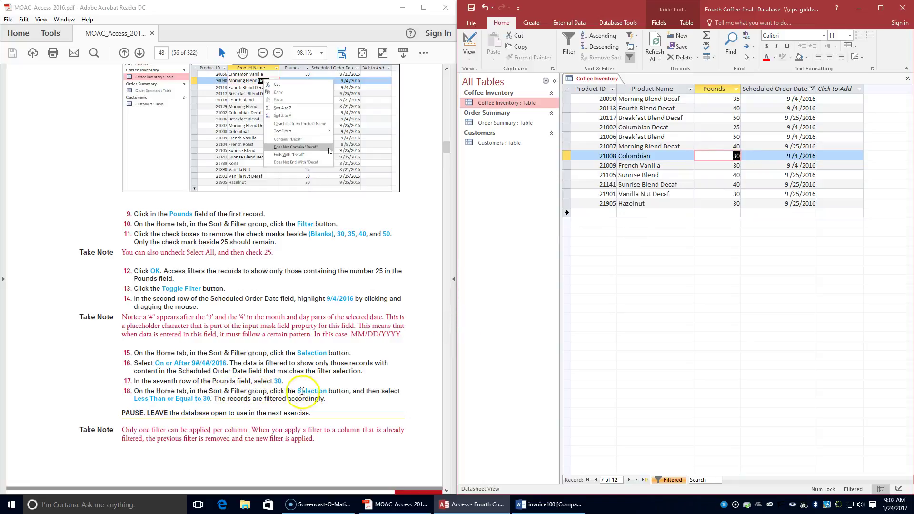
left_click(633, 36)
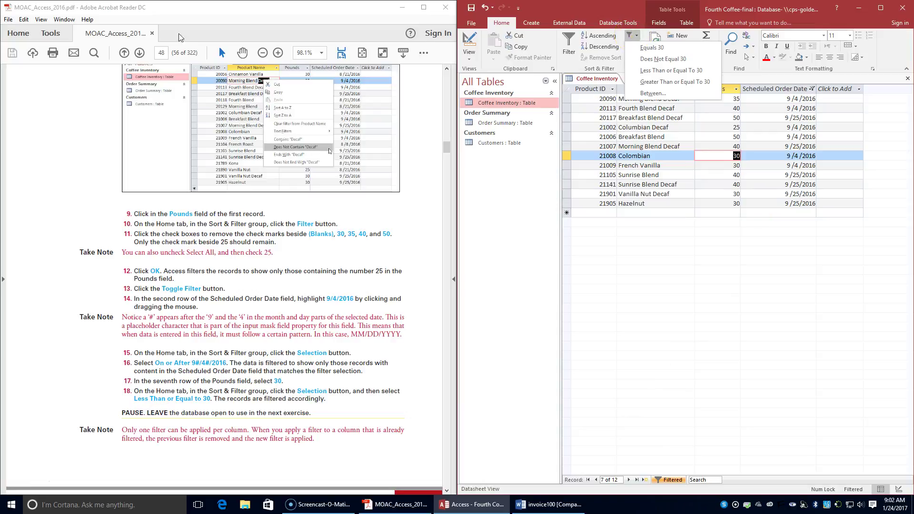
left_click(643, 75)
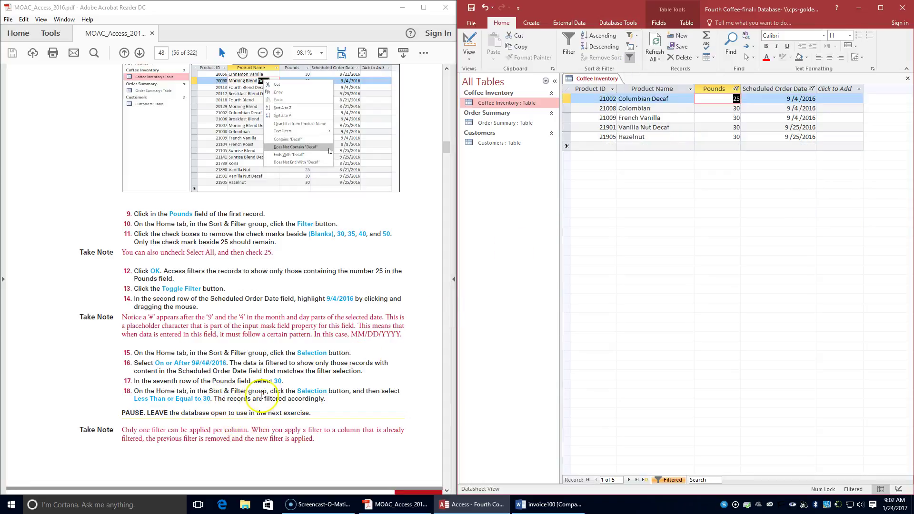
Step: Review the textbook's notes on filters and the Remove a Filter exercise on page 49
scroll(267, 406, "down", 3)
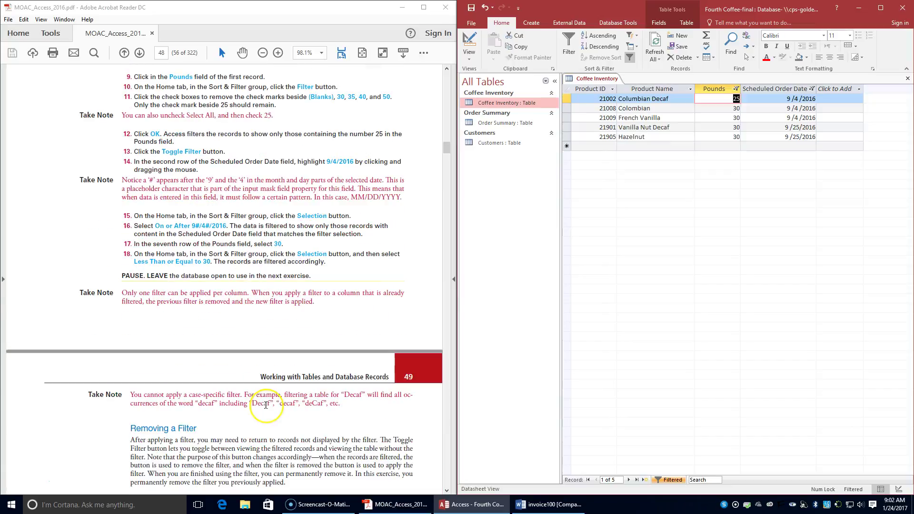
scroll(266, 406, "down", 3)
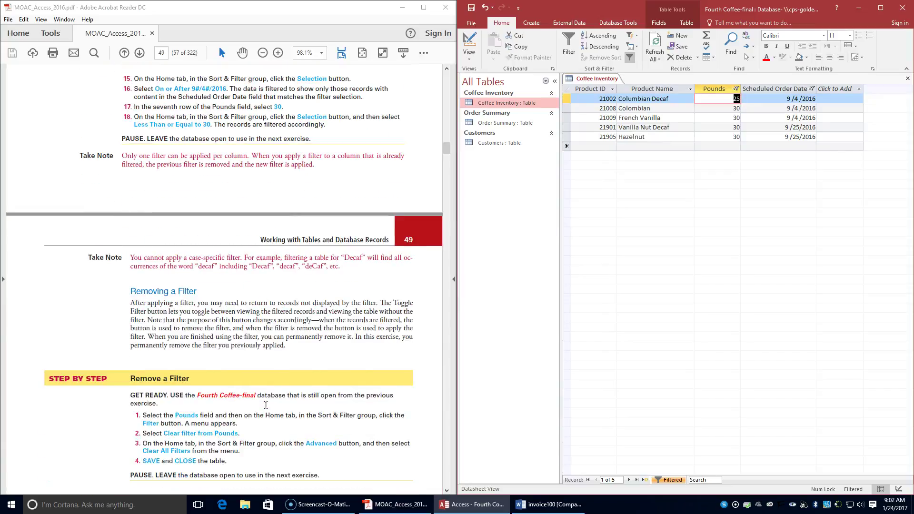
scroll(265, 404, "down", 3)
scroll(258, 409, "up", 1)
scroll(257, 410, "up", 3)
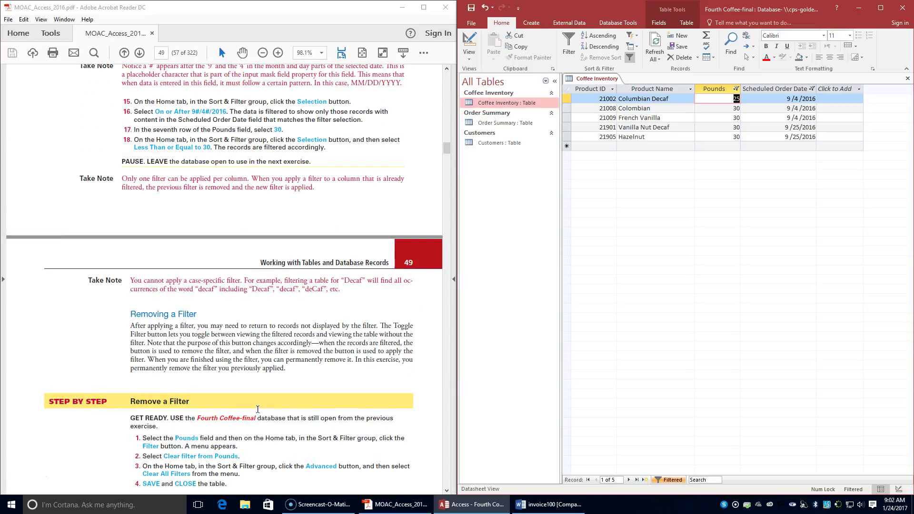
scroll(249, 412, "up", 1)
scroll(241, 414, "down", 3)
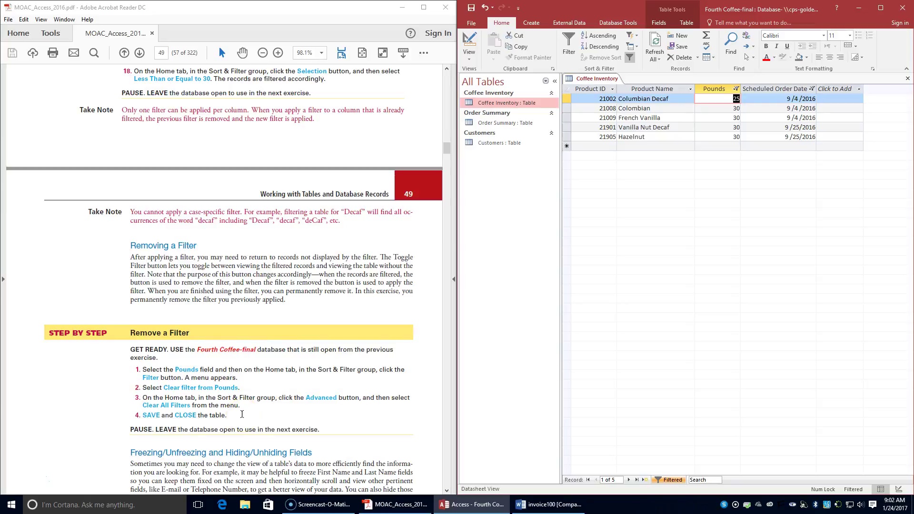
scroll(110, 289, "down", 5)
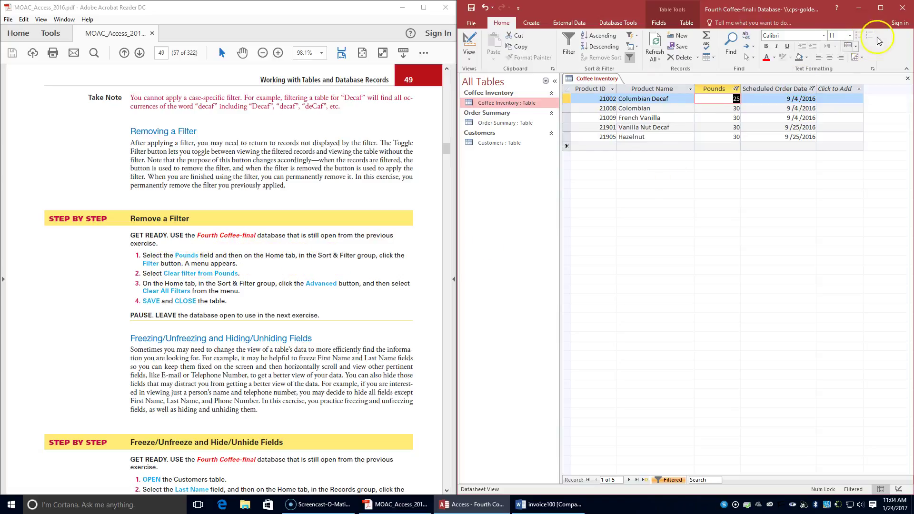
Step: Clear the filter from the Pounds field and clear all remaining filters in the Coffee Inventory table
left_click(713, 88)
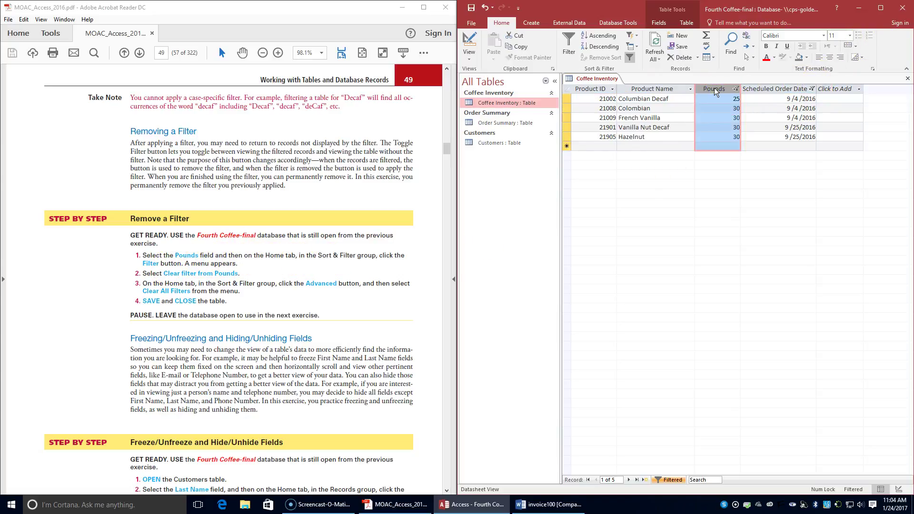
left_click(501, 23)
left_click(574, 52)
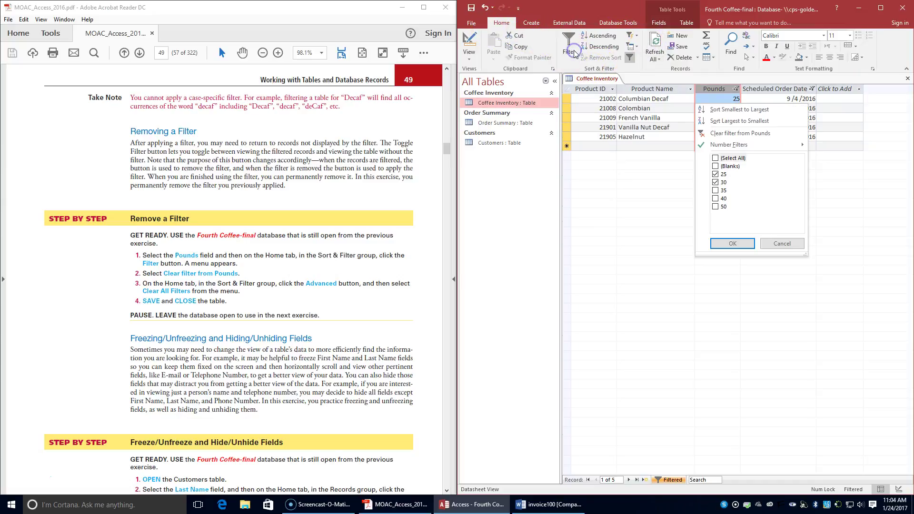
left_click(754, 138)
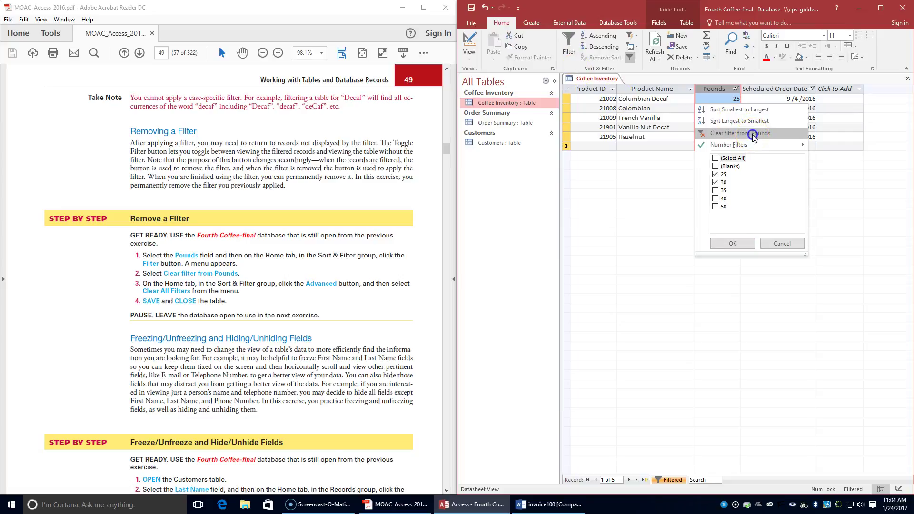
left_click(752, 134)
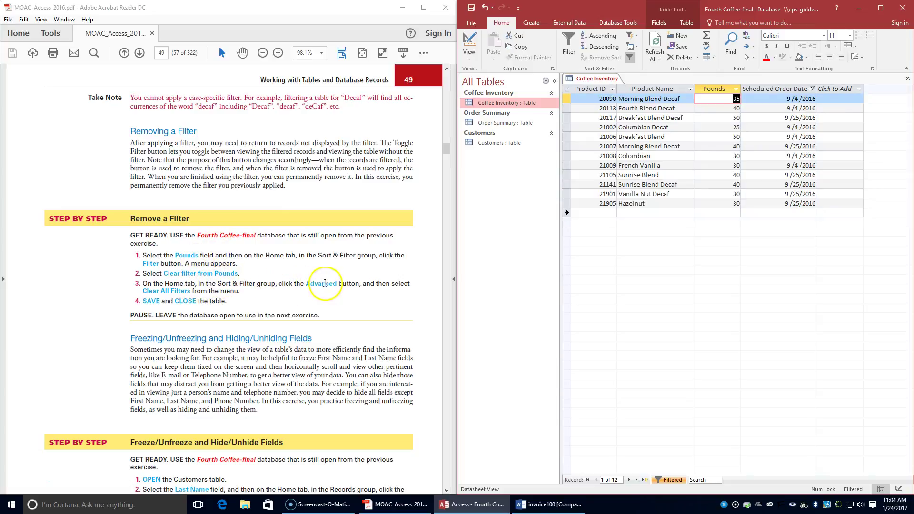
left_click(635, 51)
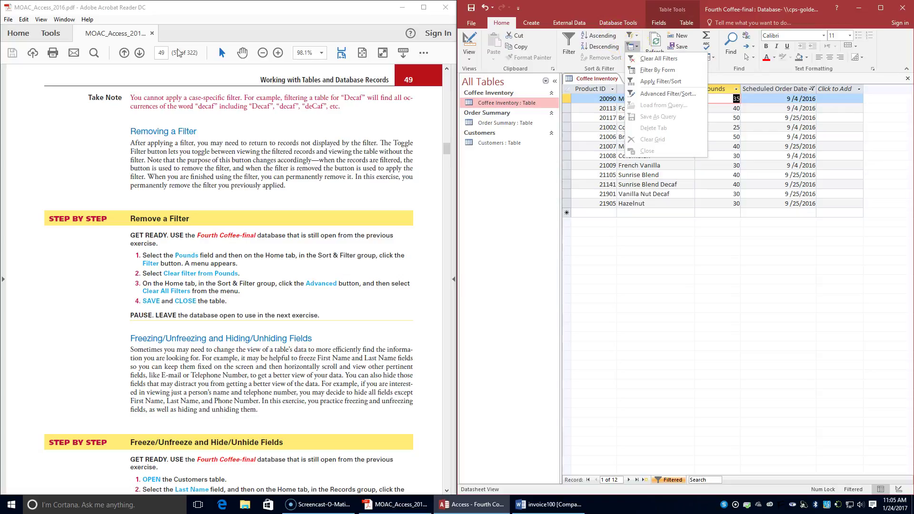
left_click(639, 59)
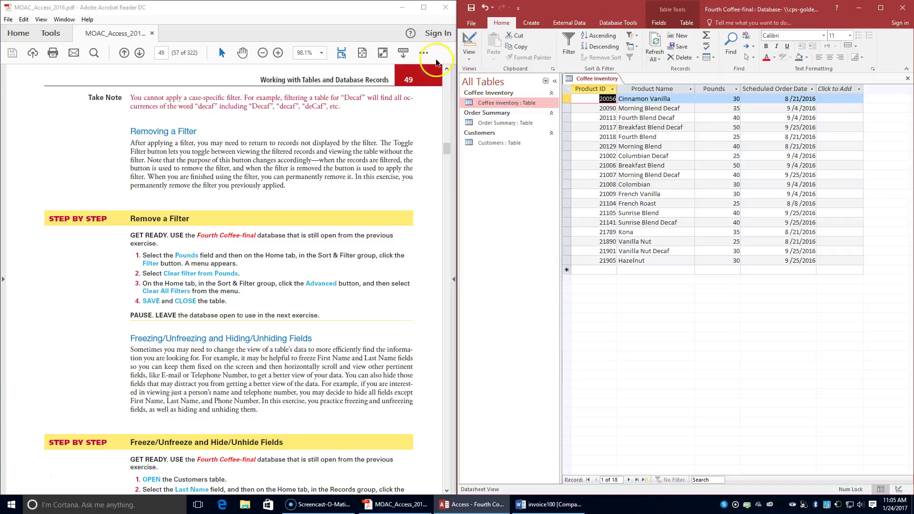
Step: Save and close the Coffee Inventory table, and open the Customers table for the Freeze/Unfreeze exercise
left_click(471, 9)
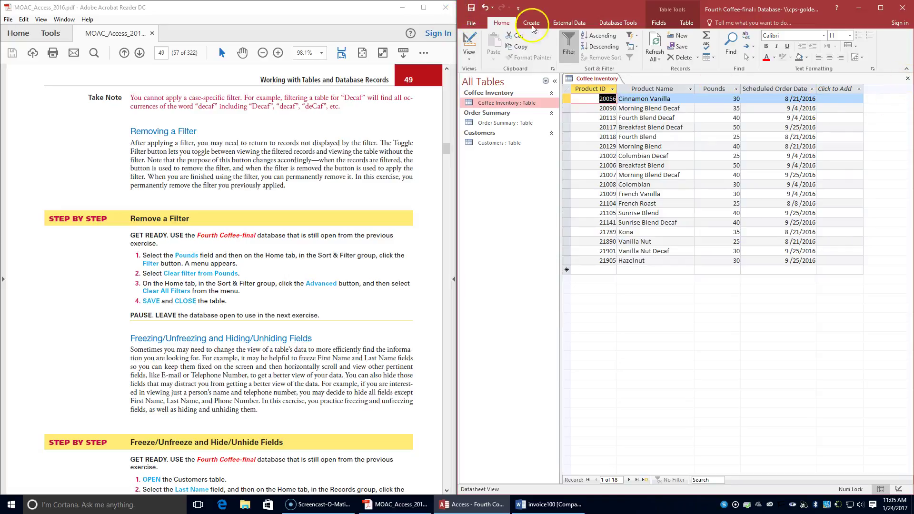
left_click(905, 77)
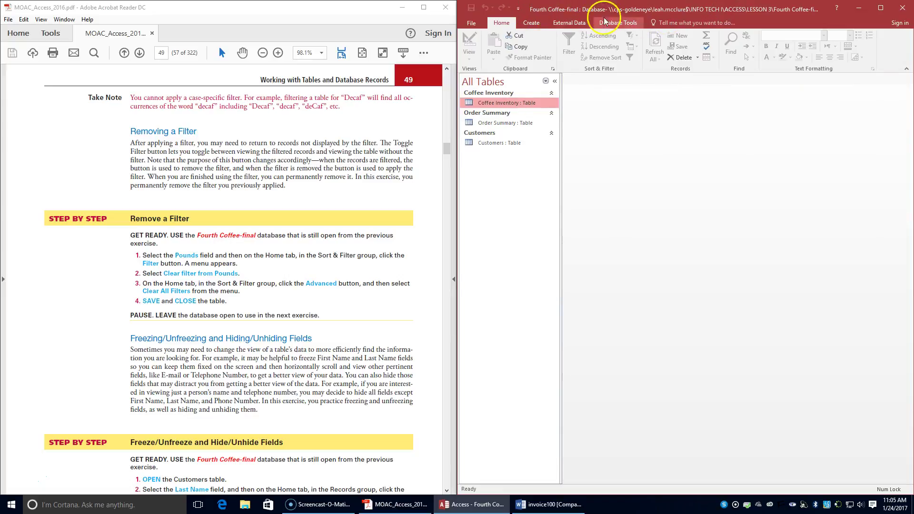
scroll(269, 395, "down", 4)
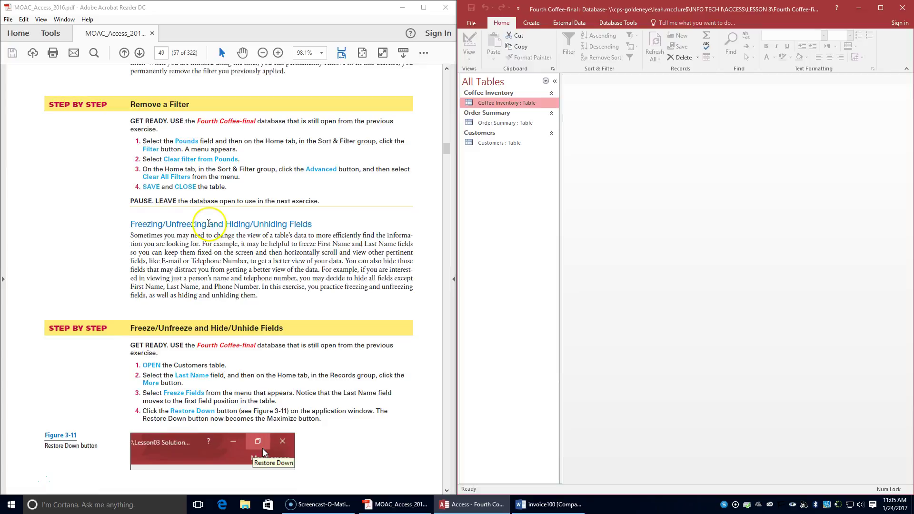
scroll(240, 297, "down", 1)
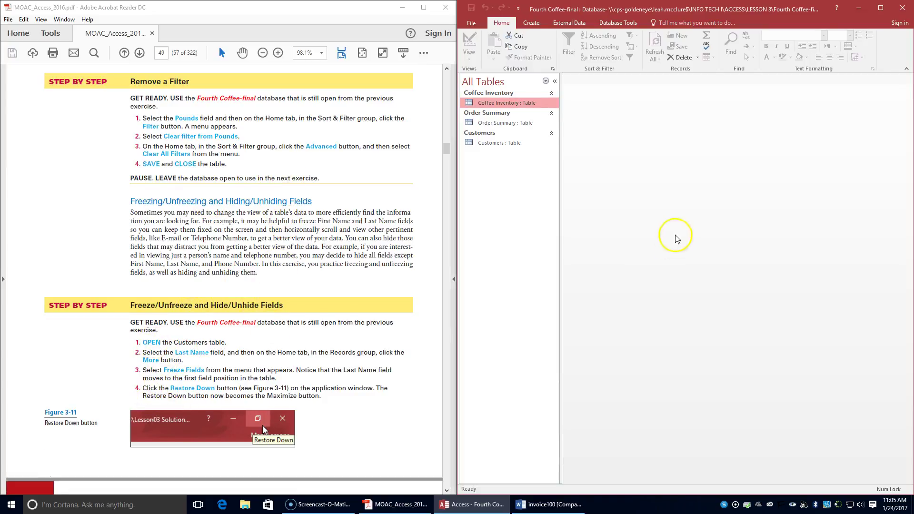
double_click(493, 143)
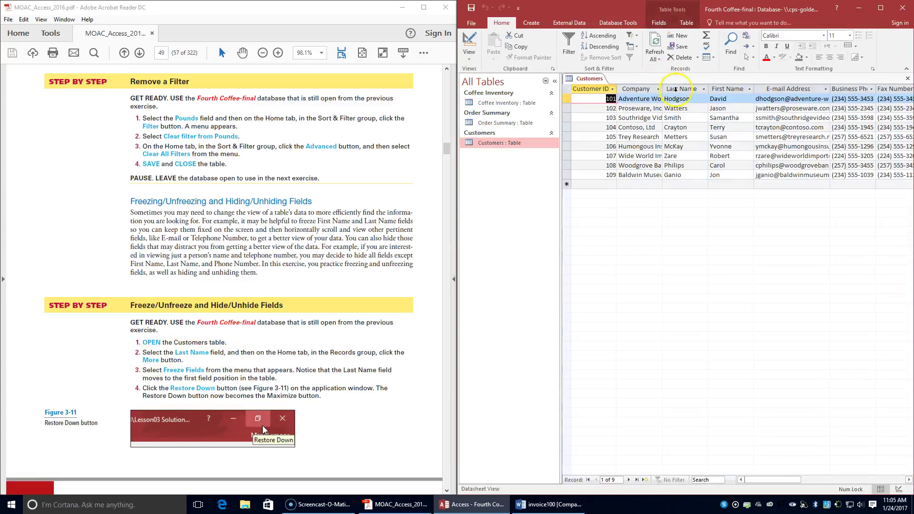
Step: Freeze the Last Name field of the Customers table
left_click(676, 90)
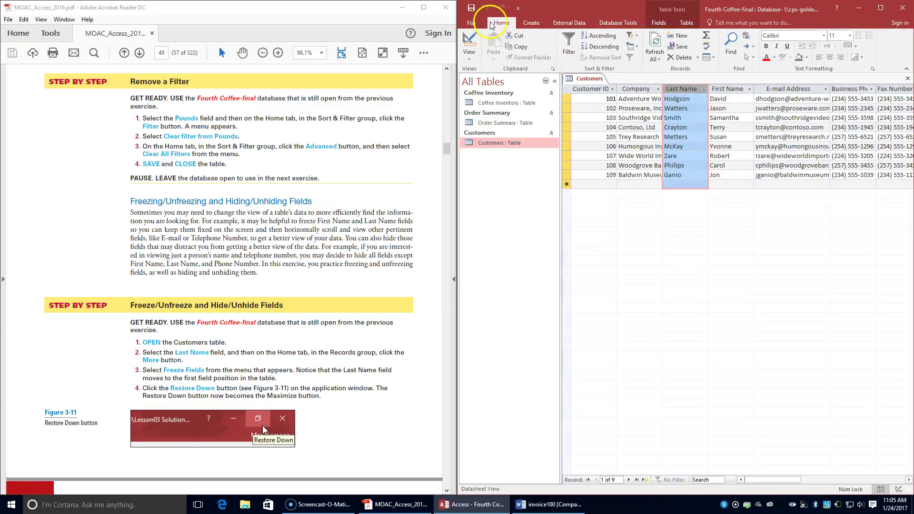
left_click(708, 59)
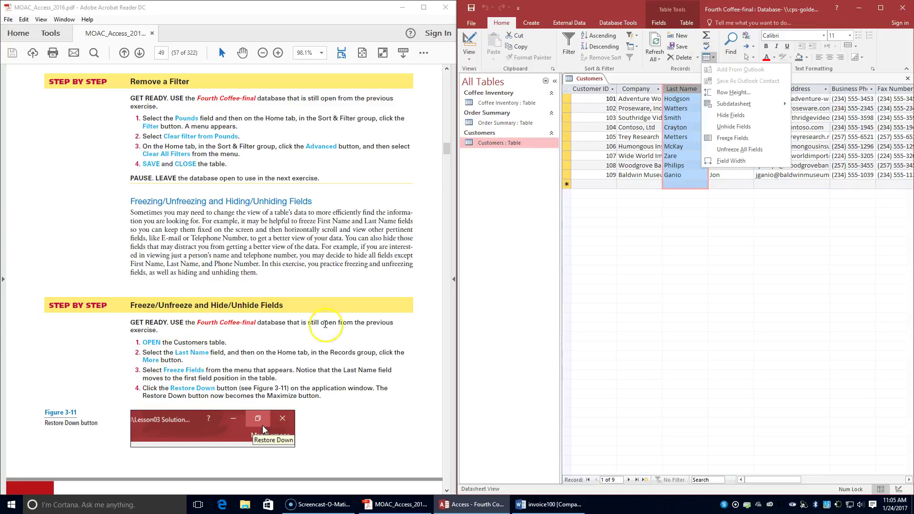
left_click(727, 138)
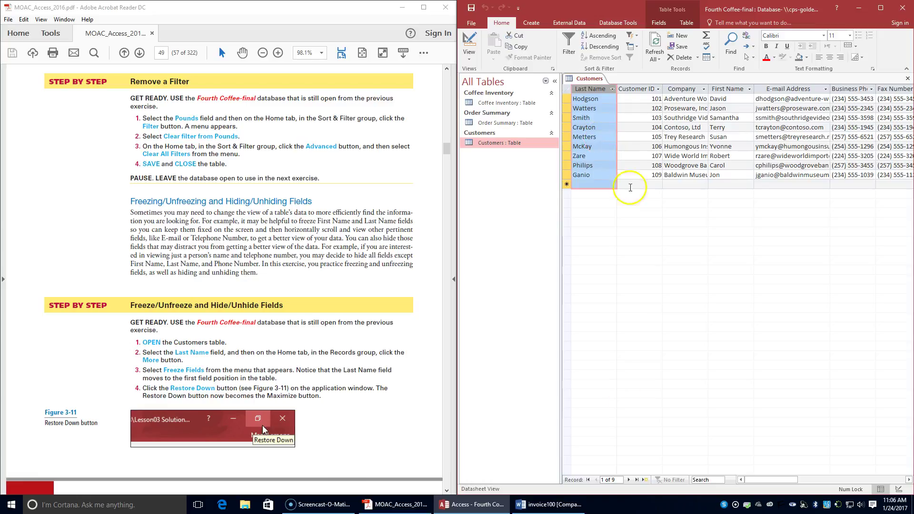
left_click_drag(777, 481, 747, 505)
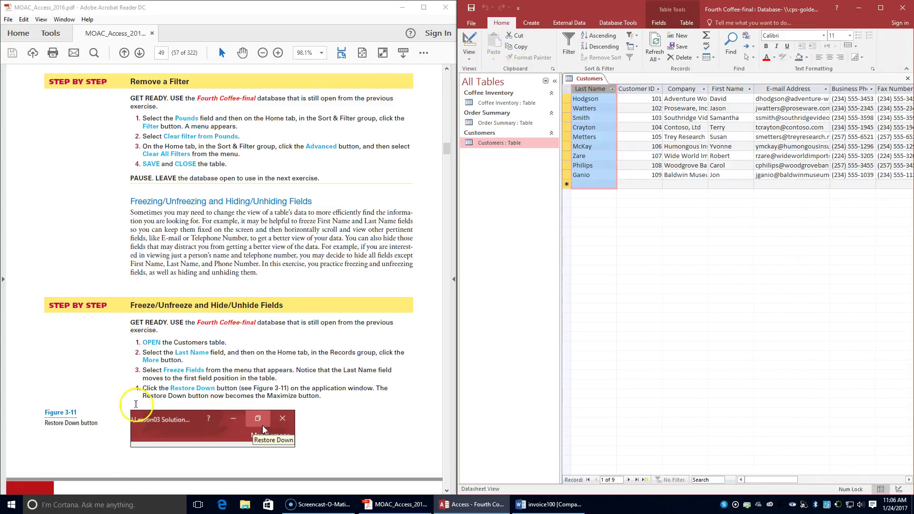
Step: Follow textbook step 4 and restore down the database application window
scroll(262, 362, "down", 3)
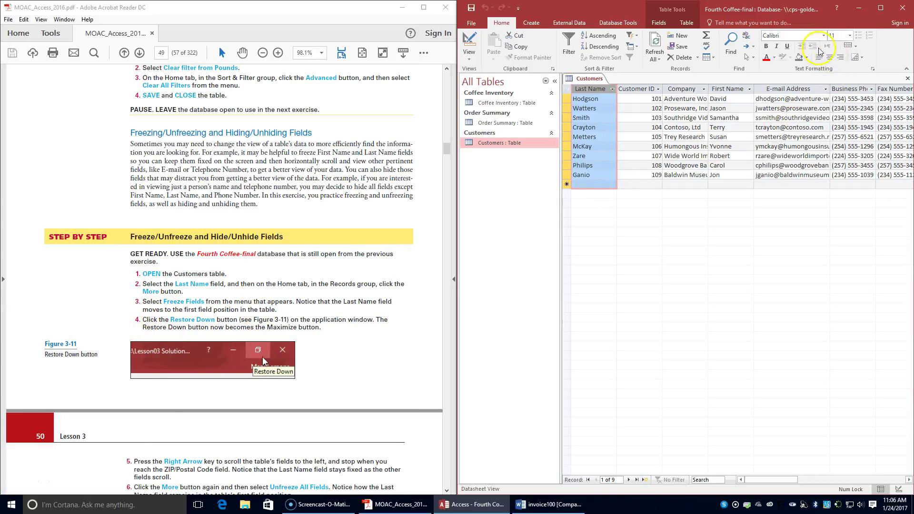
left_click(884, 10)
left_click(884, 10)
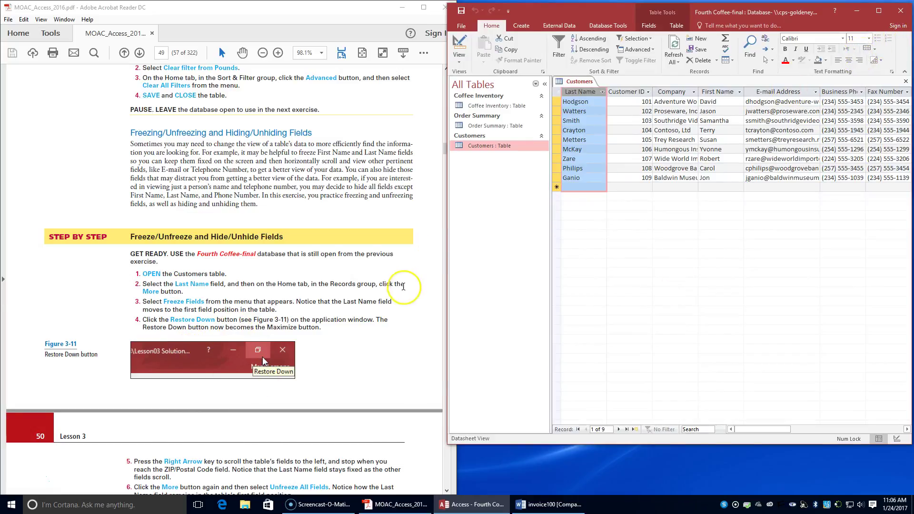
Step: Follow textbook step 5 and move across the first Customers record to the ZIP/Postal Code field to check the frozen Last Name field
scroll(396, 293, "down", 3)
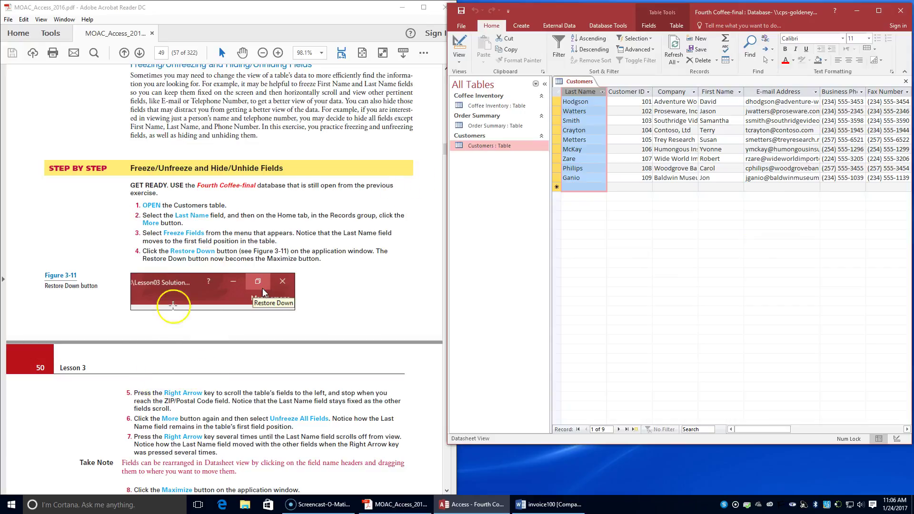
scroll(146, 399, "down", 3)
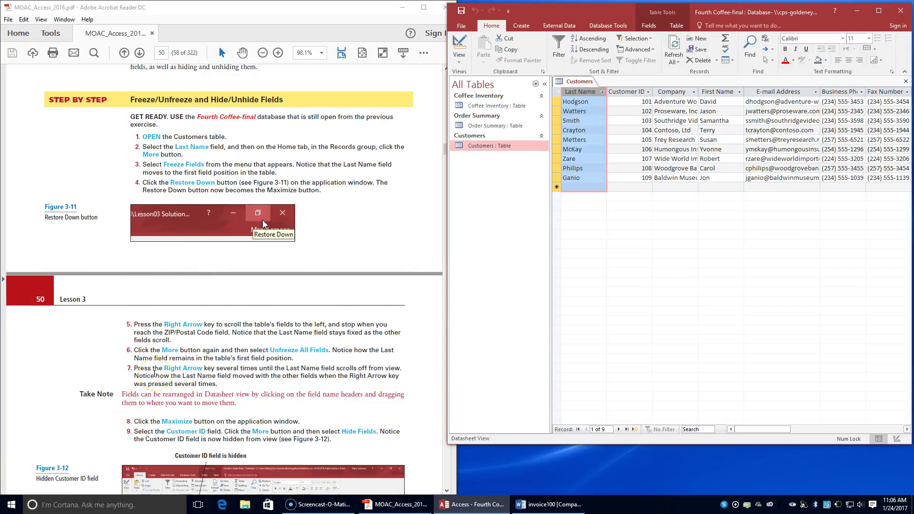
key("Right")
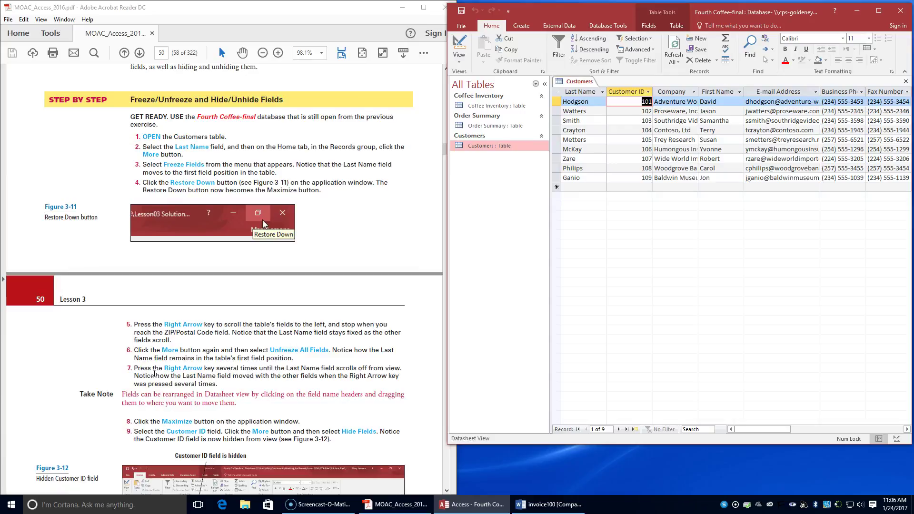
key("Right")
key("Right")
key("Right")
key("Right")
key("Right")
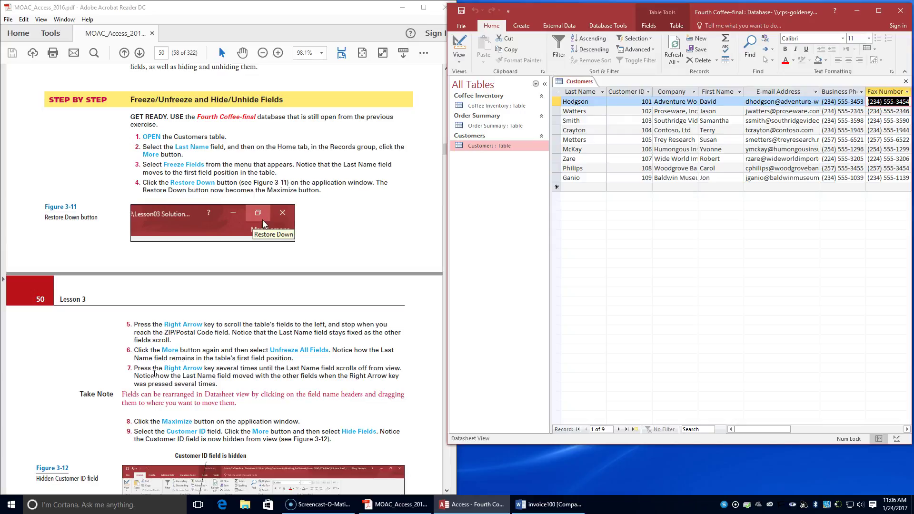
key("Right")
key("Right")
key("Right")
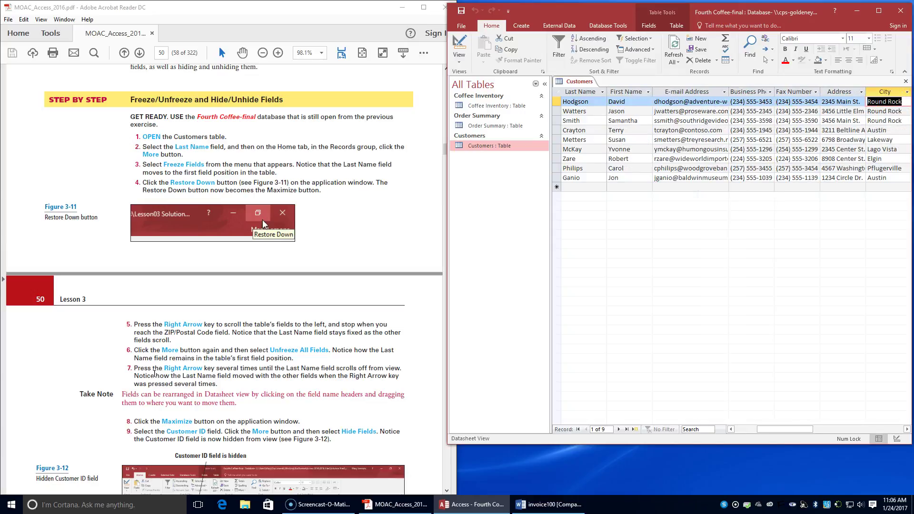
key("Right")
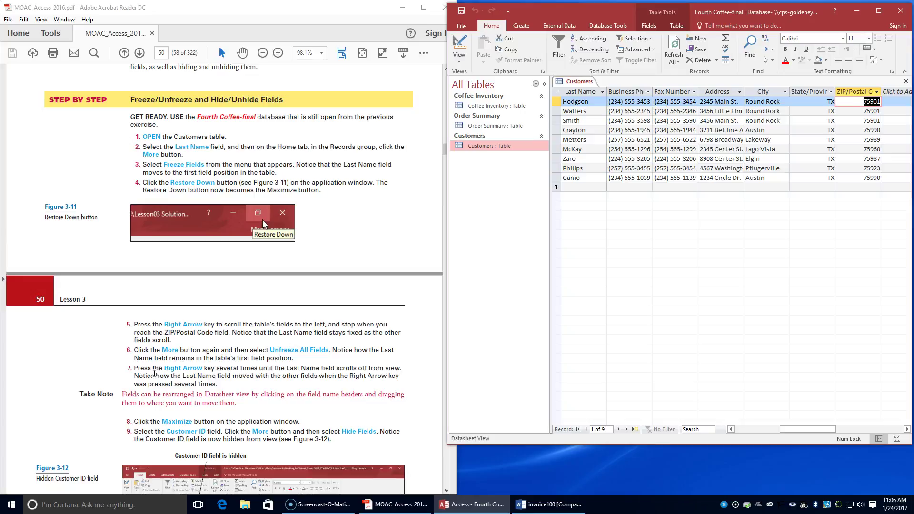
Step: Unfreeze all fields of the Customers table and move across the records to check that Last Name scrolls along with the other fields
left_click(727, 61)
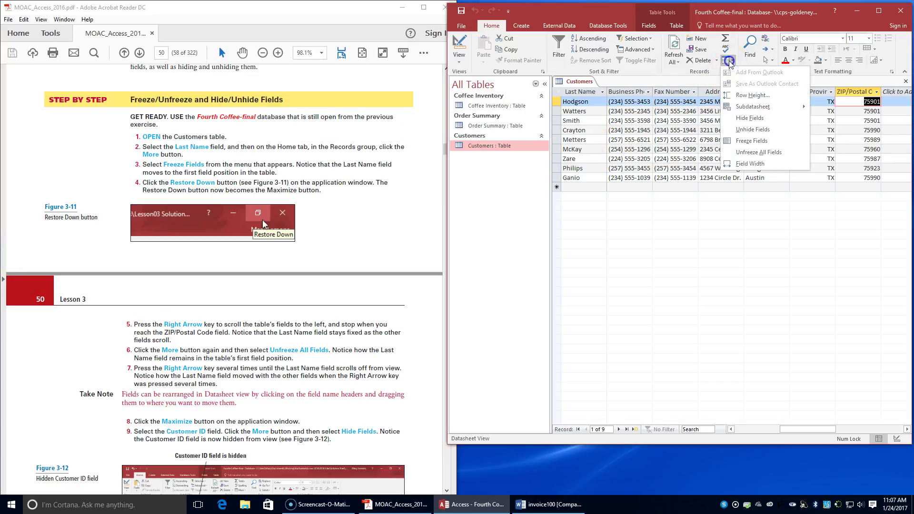
left_click(749, 153)
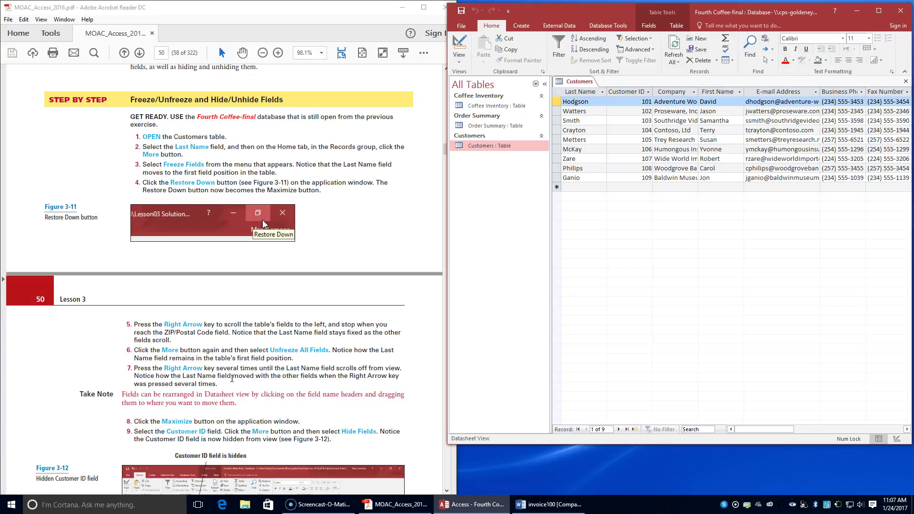
key("Right")
key("Right")
key("Right")
key("Right")
key("Right")
key("Right")
key("Right")
key("Right")
key("Right")
key("Right")
key("Right")
key("Right")
key("Right")
key("Right")
key("Right")
key("Right")
key("Right")
key("Right")
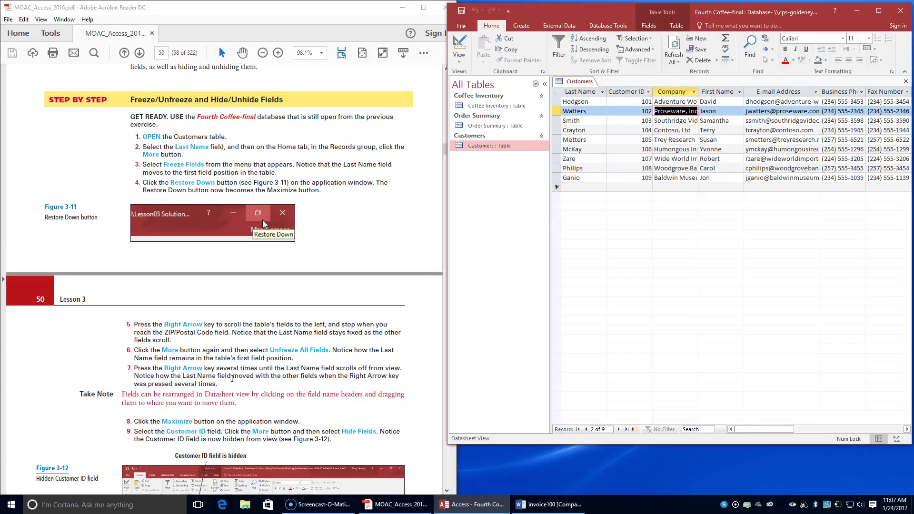
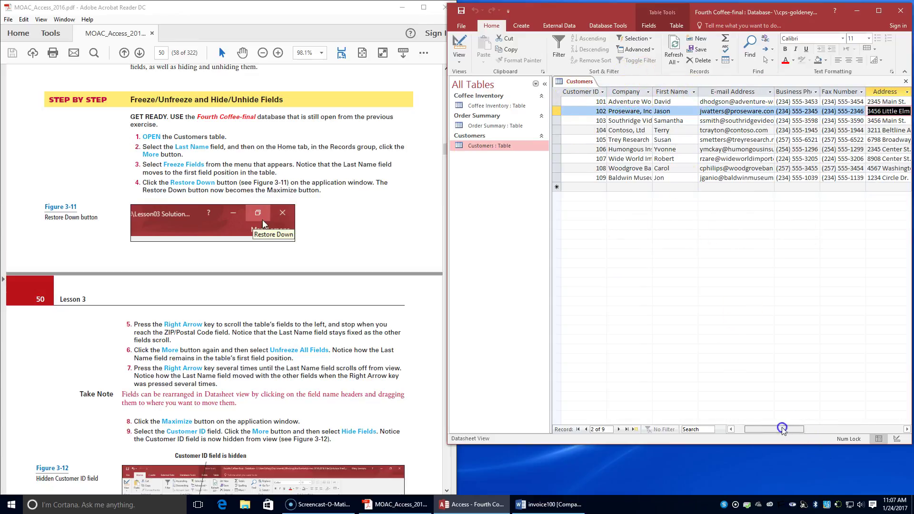
left_click(731, 429)
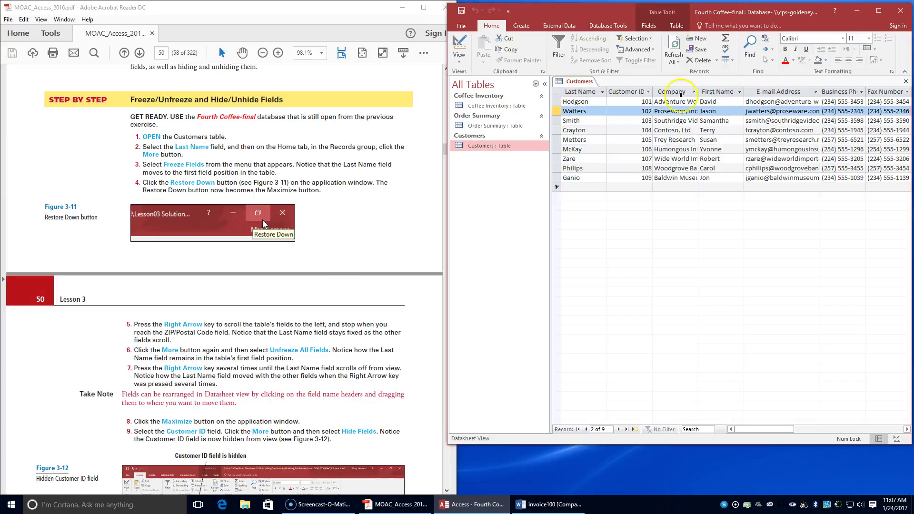
Step: Enlarge the database window to the full height of the screen and hide the Customer ID field of the Customers table
left_click_drag(578, 92, 599, 95)
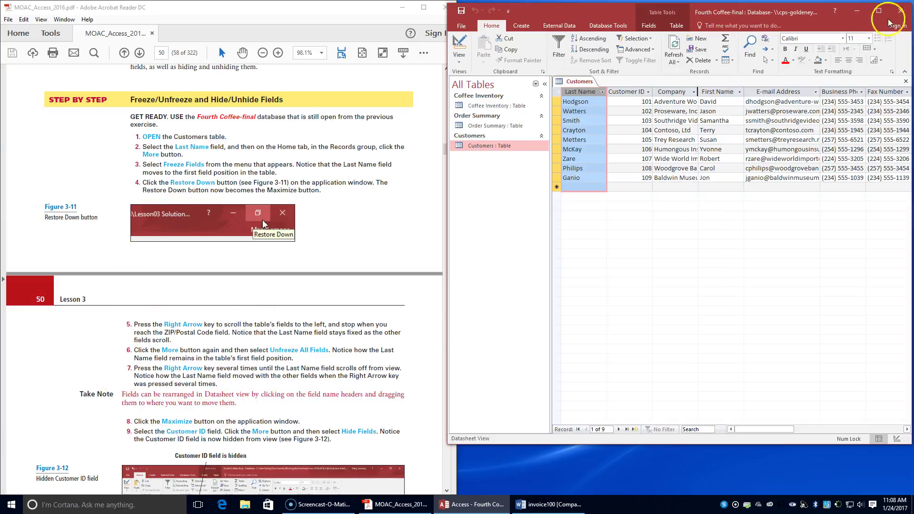
left_click_drag(665, 444, 666, 494)
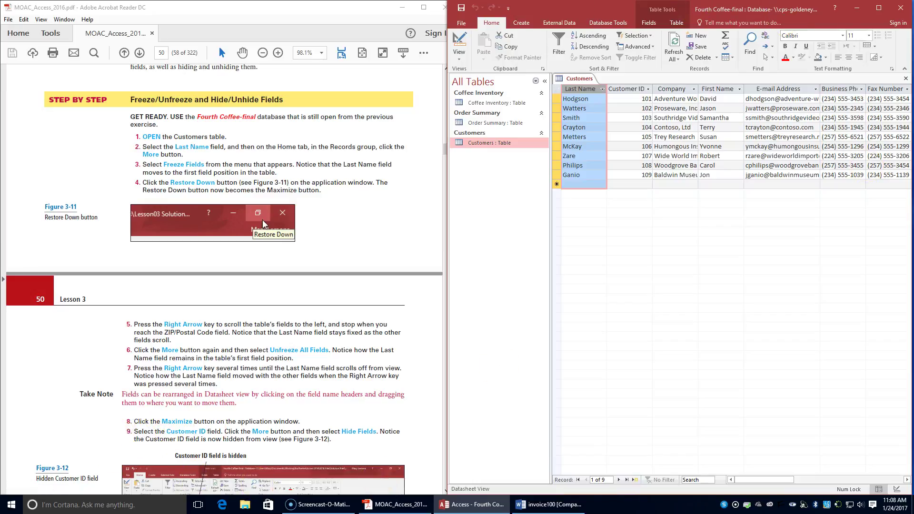
left_click(627, 88)
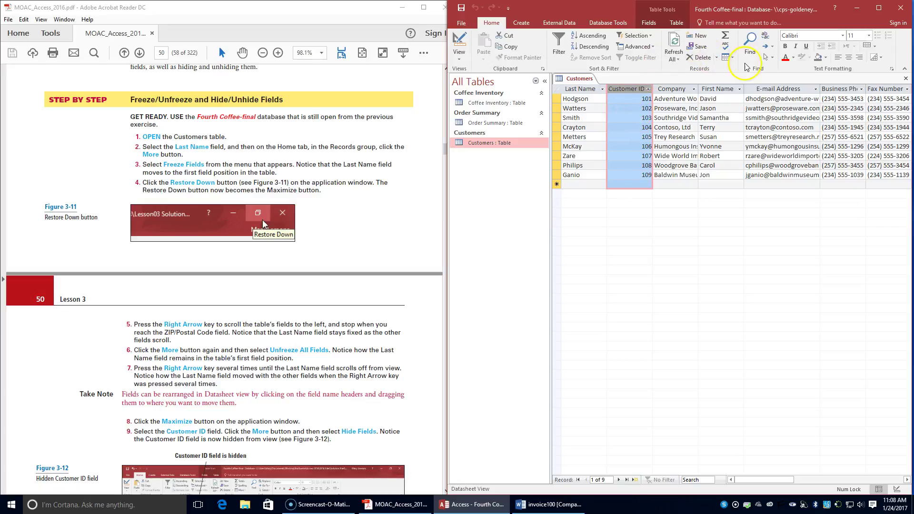
left_click(731, 58)
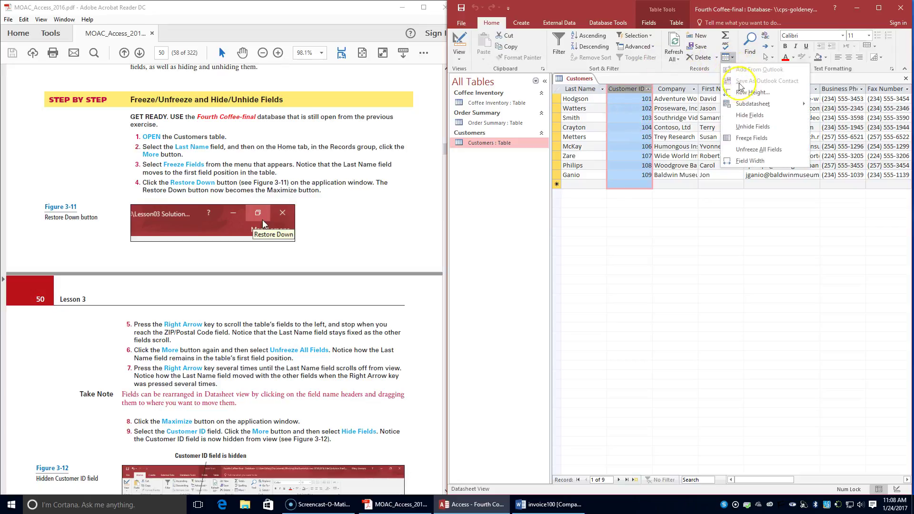
left_click(750, 116)
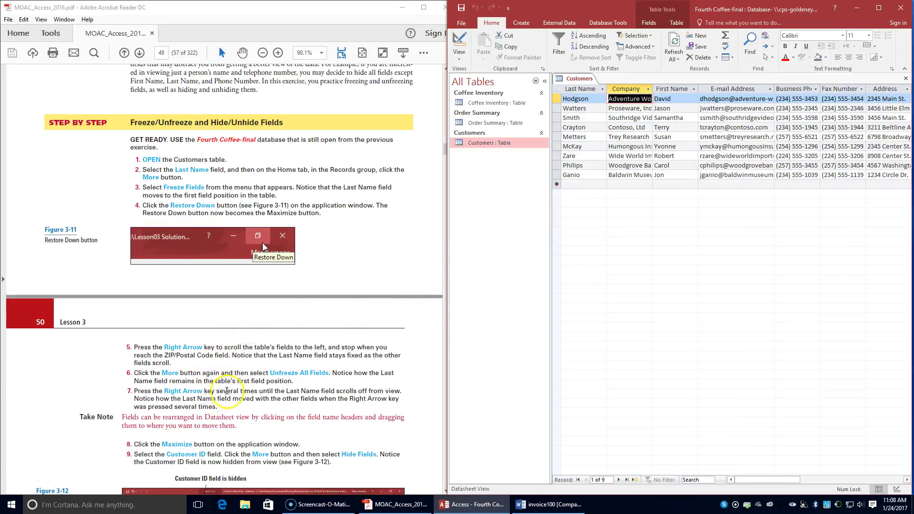
Step: Follow textbook step 10 to open the Unhide Columns list, and briefly unhide the Customer ID field before hiding it again
scroll(232, 383, "down", 2)
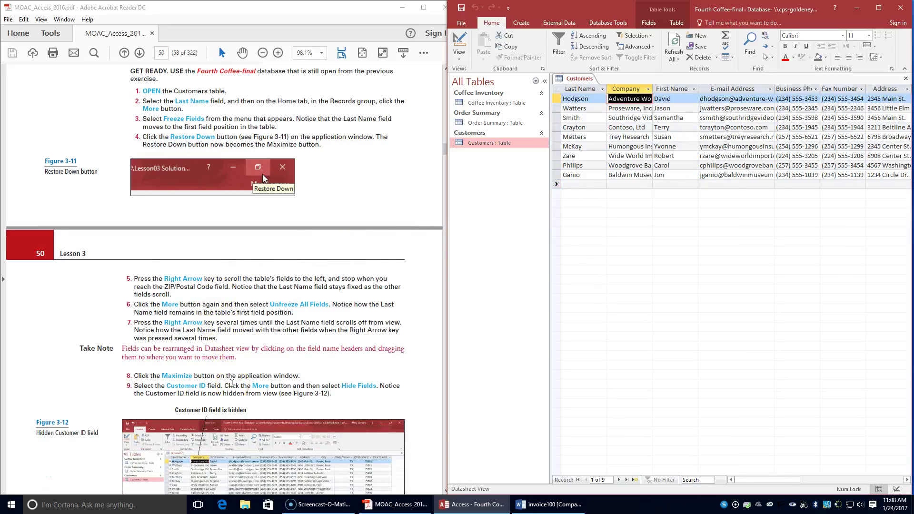
scroll(231, 383, "down", 6)
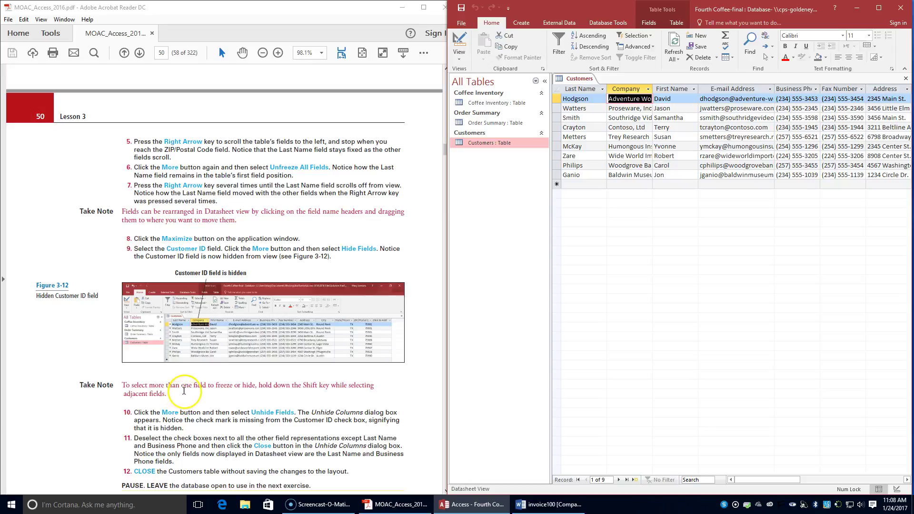
left_click(732, 58)
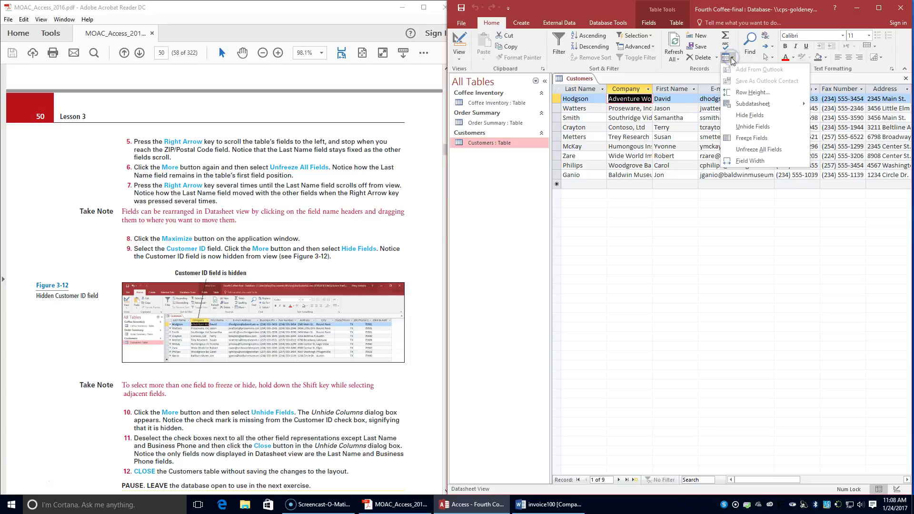
left_click(749, 127)
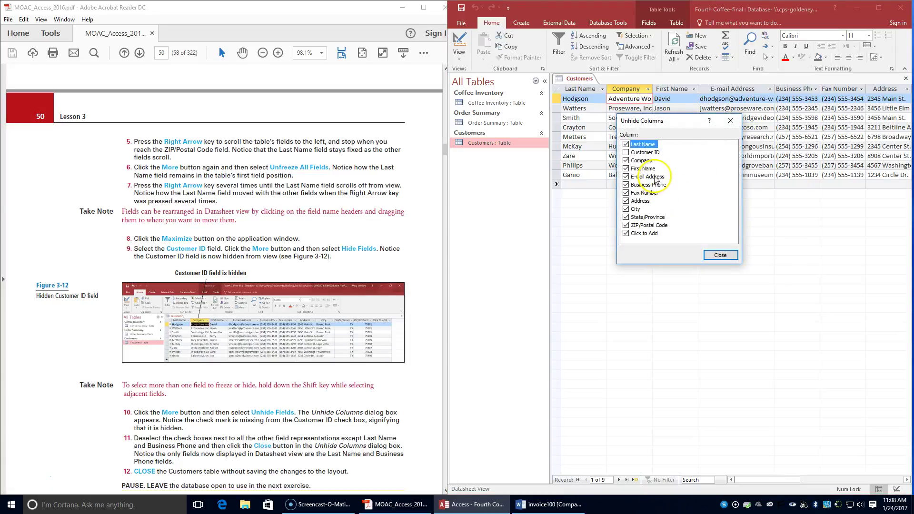
left_click(626, 153)
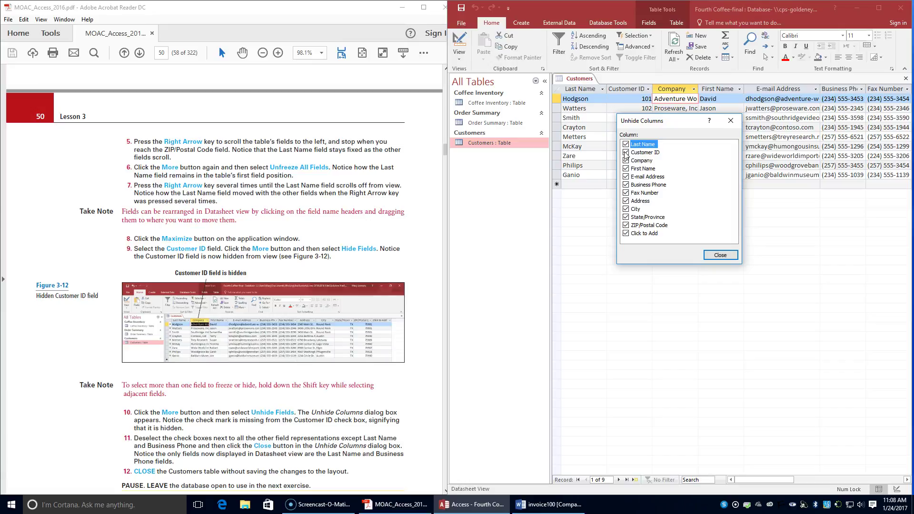
left_click(626, 152)
left_click(626, 152)
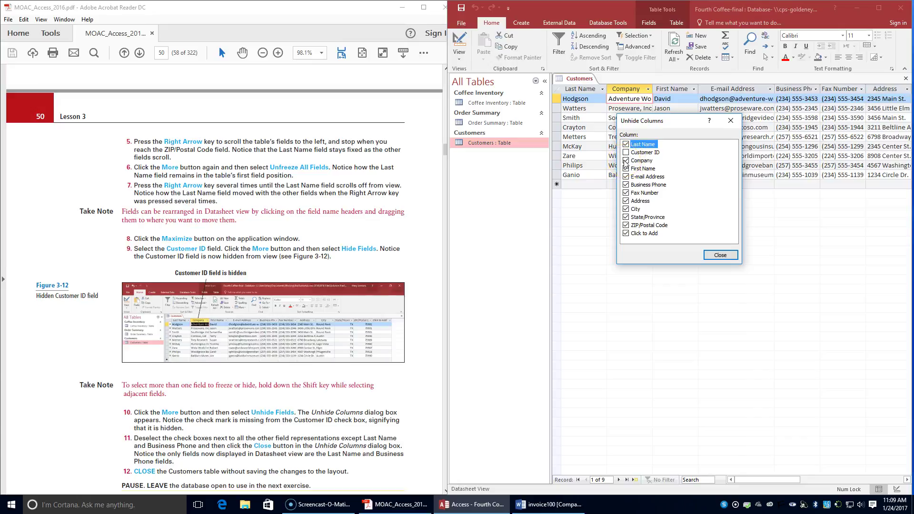
Step: Hide all remaining fields of the Customers table except Last Name and Business Phone, and close the Unhide Columns dialog
left_click(626, 161)
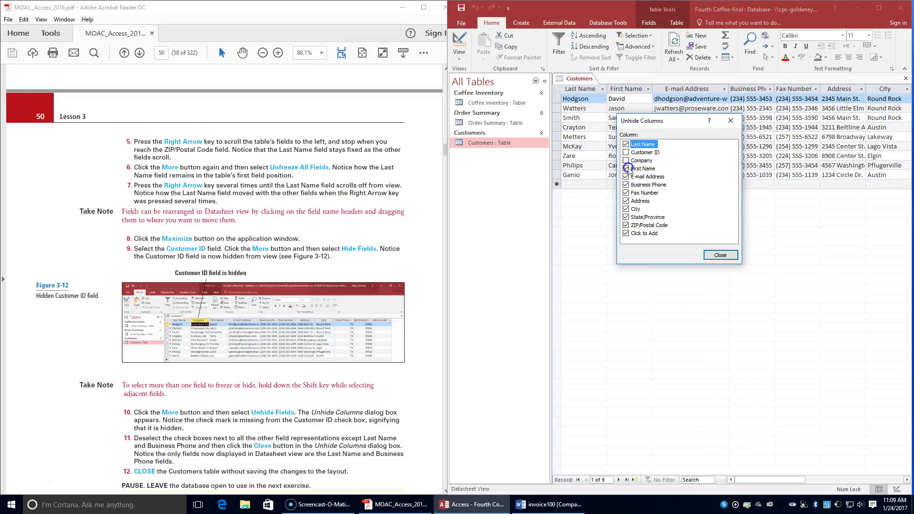
left_click(626, 169)
left_click(626, 177)
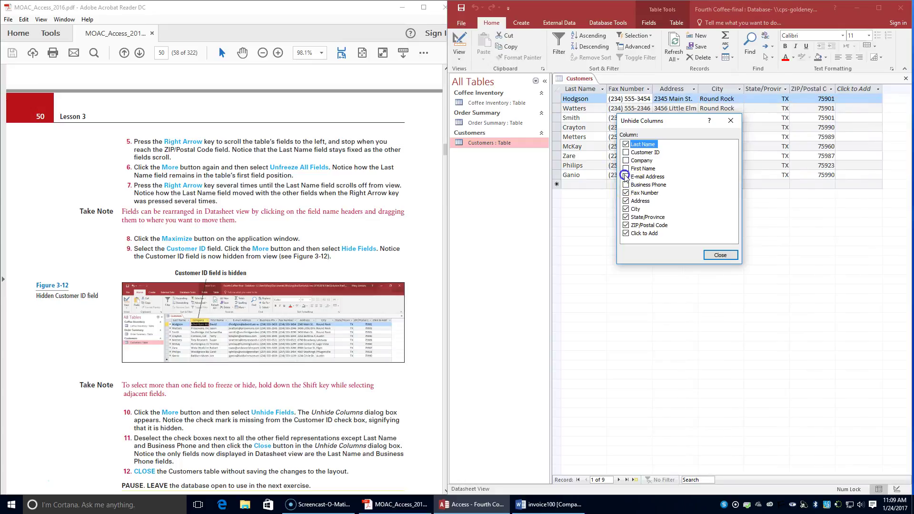
left_click(626, 193)
left_click(626, 201)
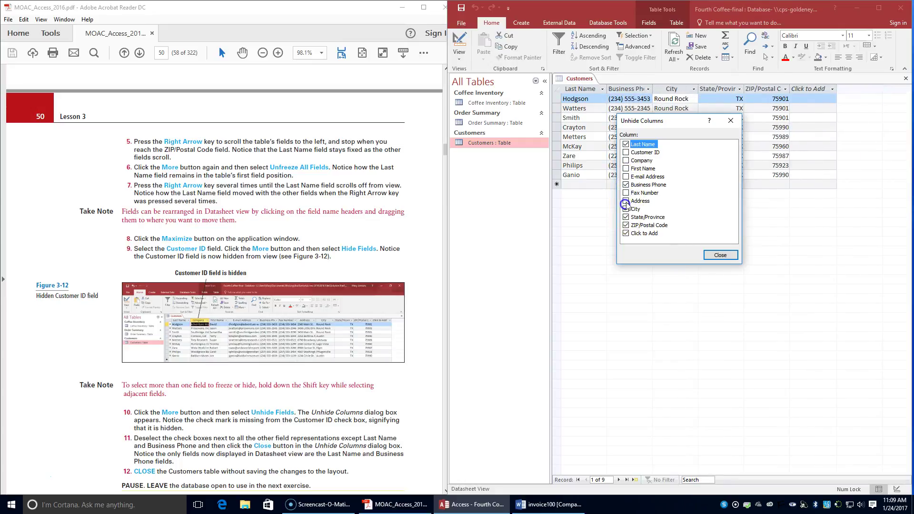
left_click(625, 209)
left_click(626, 217)
left_click(626, 225)
left_click(626, 233)
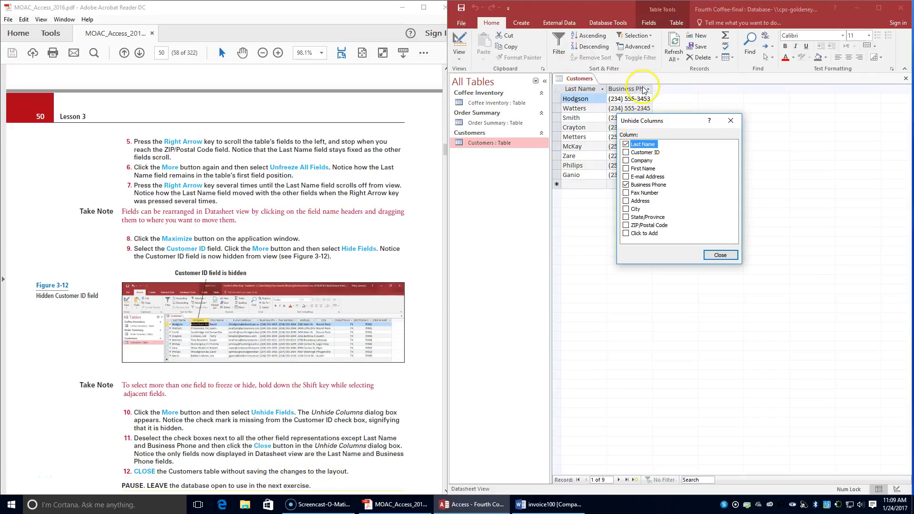
scroll(221, 228, "down", 2)
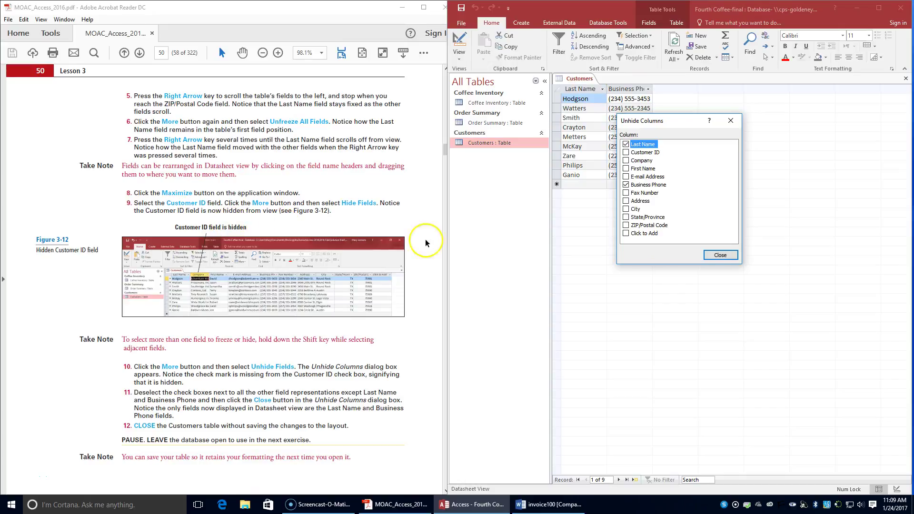
left_click(720, 254)
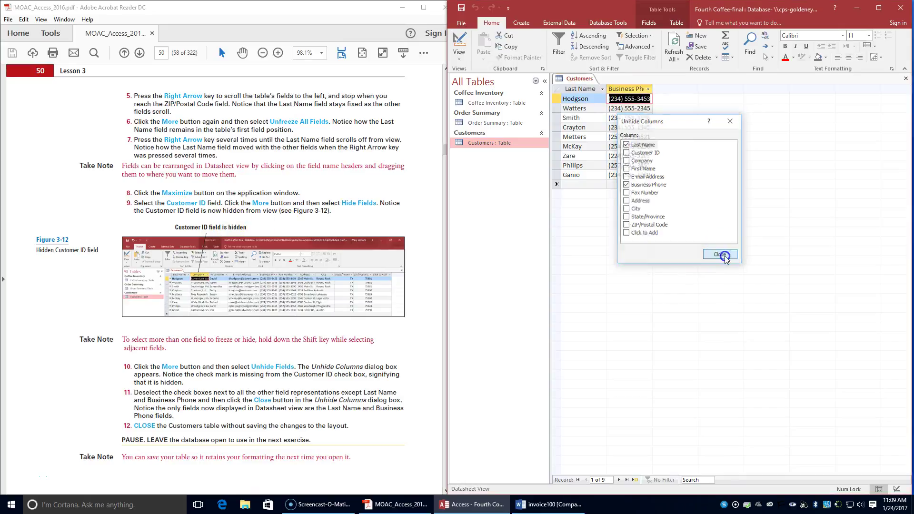
Step: Close the Customers table without saving the layout changes
right_click(588, 79)
left_click(608, 98)
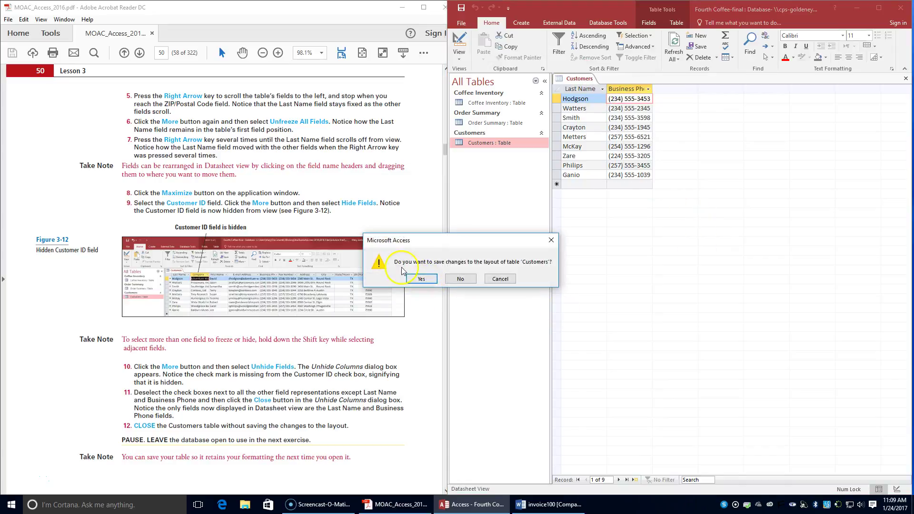
left_click(458, 279)
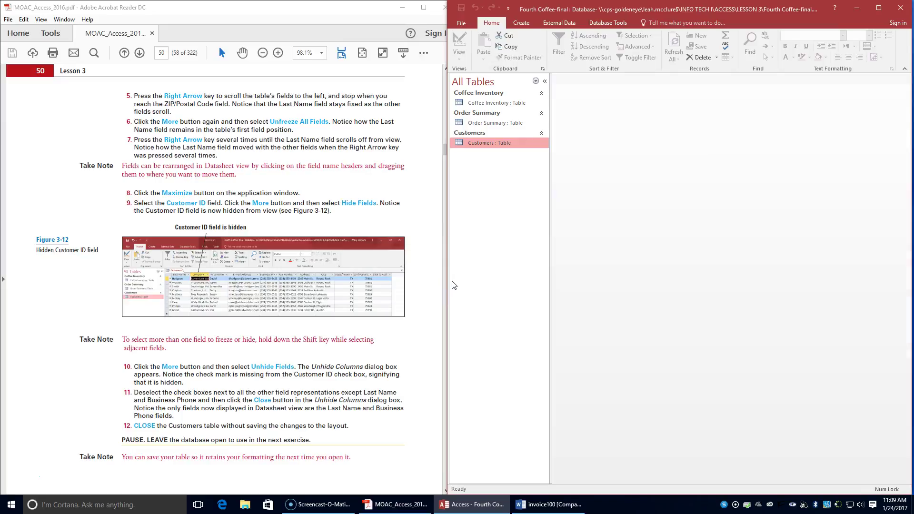
Step: Look through the textbook's sections on the Relationship Tools and on understanding and defining table relationships
scroll(362, 304, "down", 4)
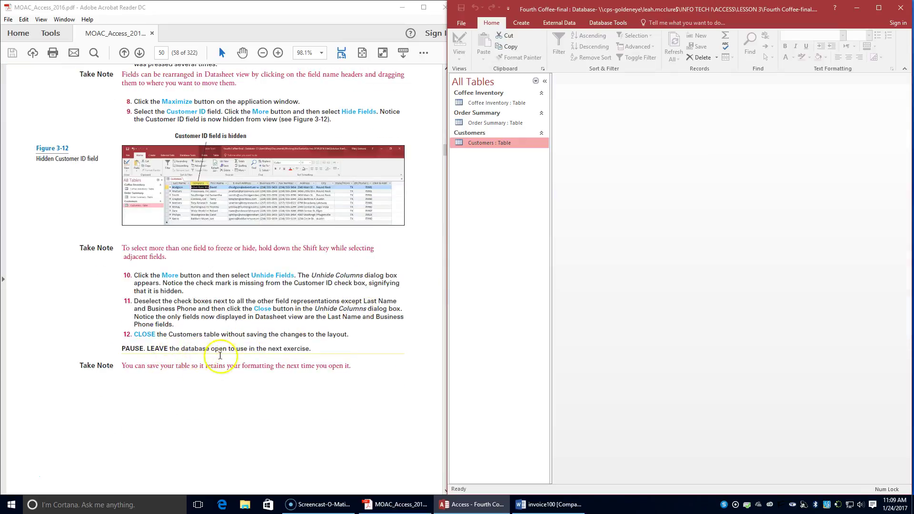
scroll(256, 353, "down", 10)
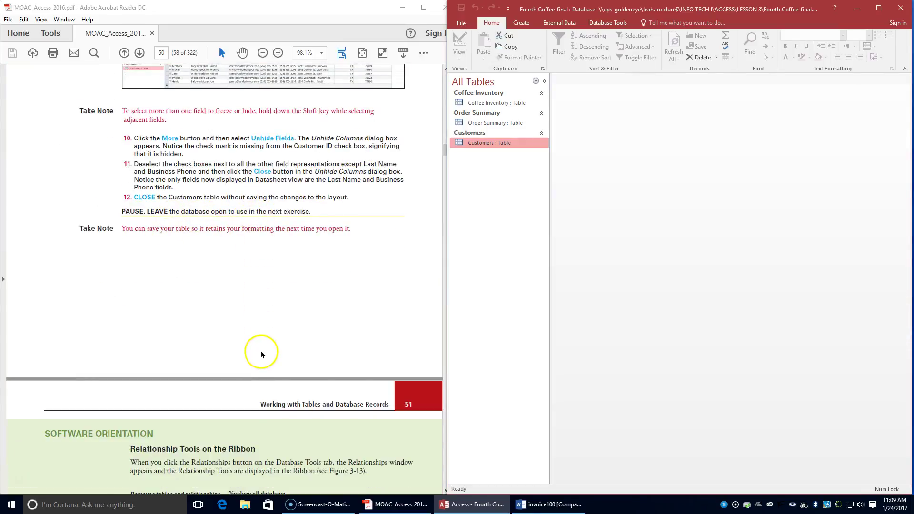
scroll(260, 351, "down", 6)
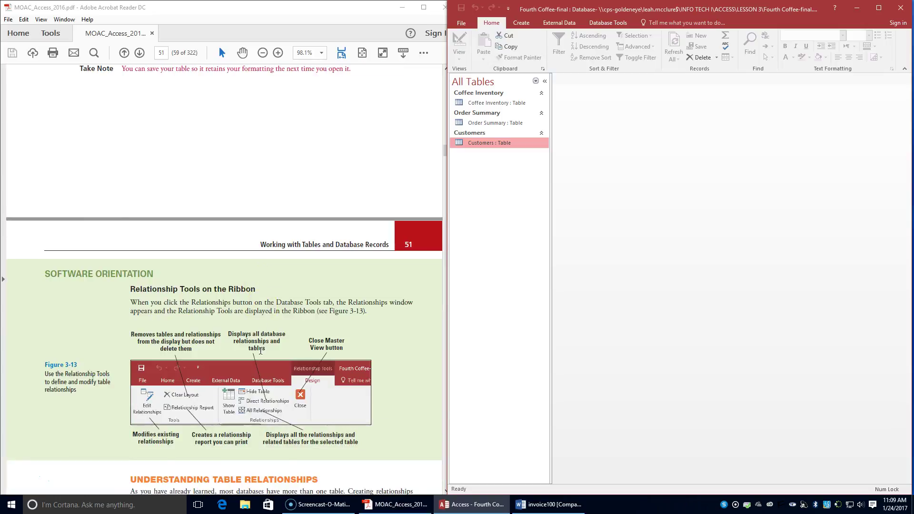
scroll(260, 350, "down", 3)
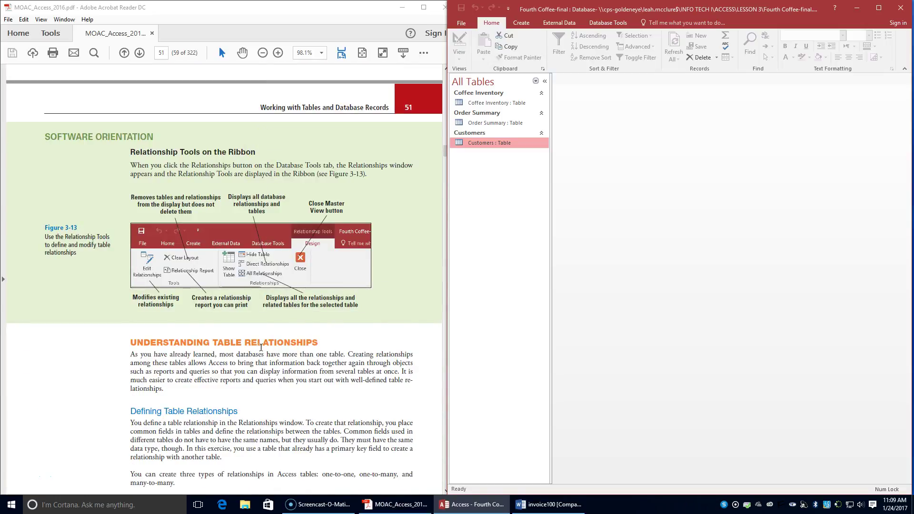
scroll(261, 347, "down", 9)
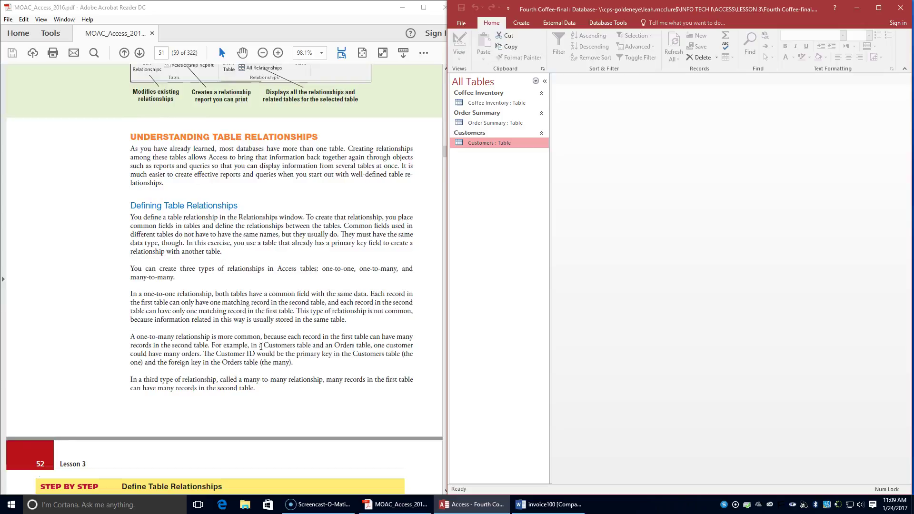
Step: Read the textbook up to the Define Table Relationships exercise and open the database's Relationships view
scroll(261, 345, "down", 5)
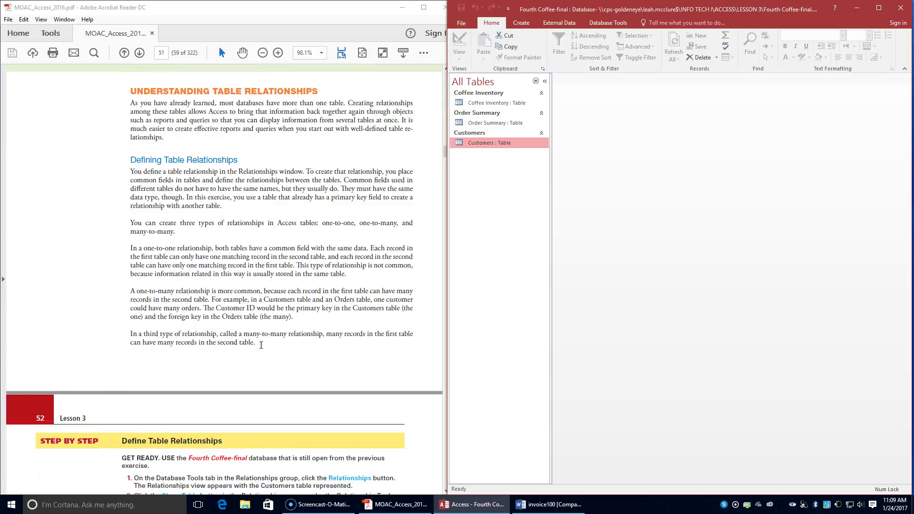
scroll(261, 344, "down", 6)
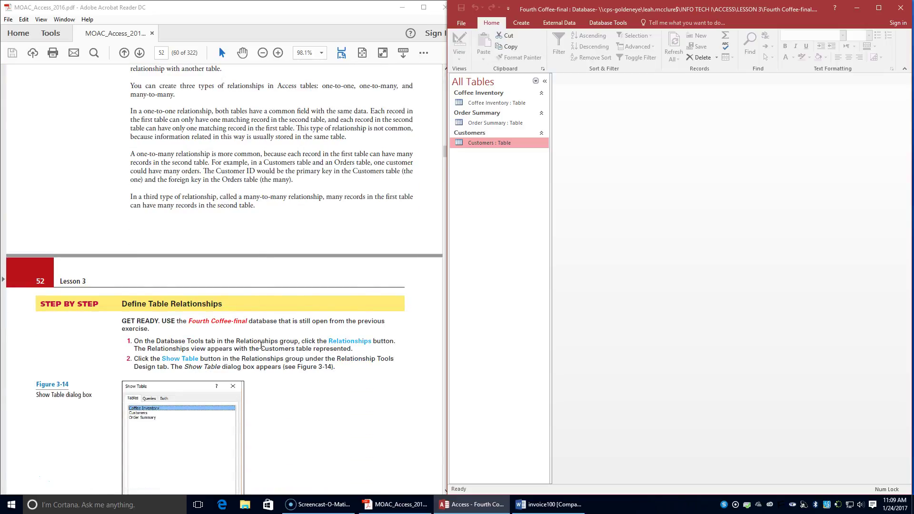
left_click(705, 82)
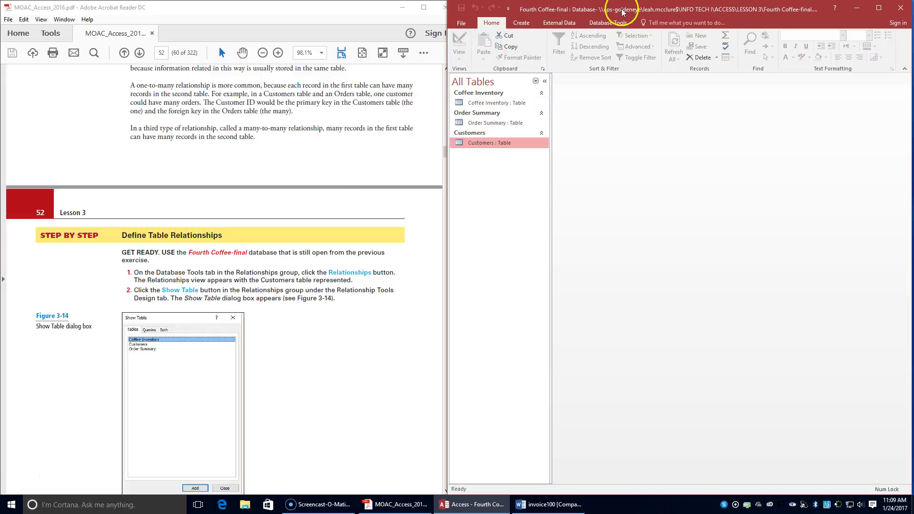
left_click(599, 24)
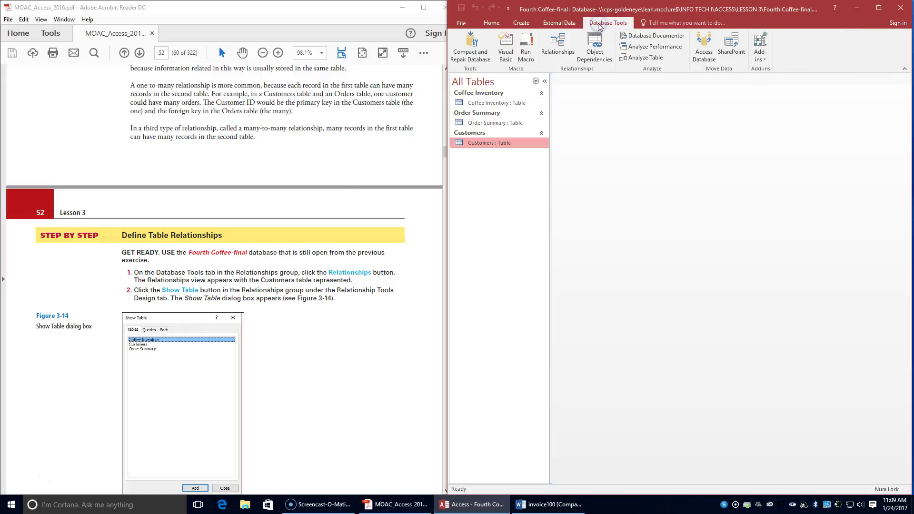
left_click(541, 61)
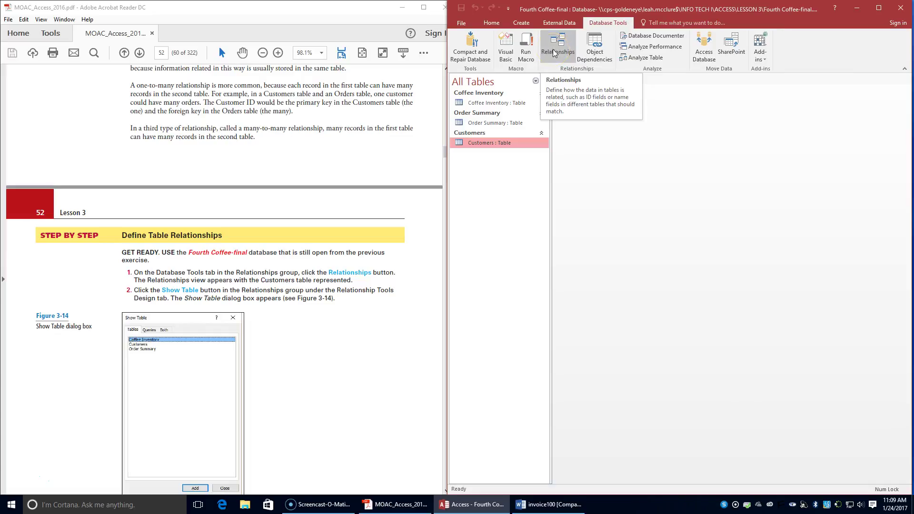
left_click(555, 50)
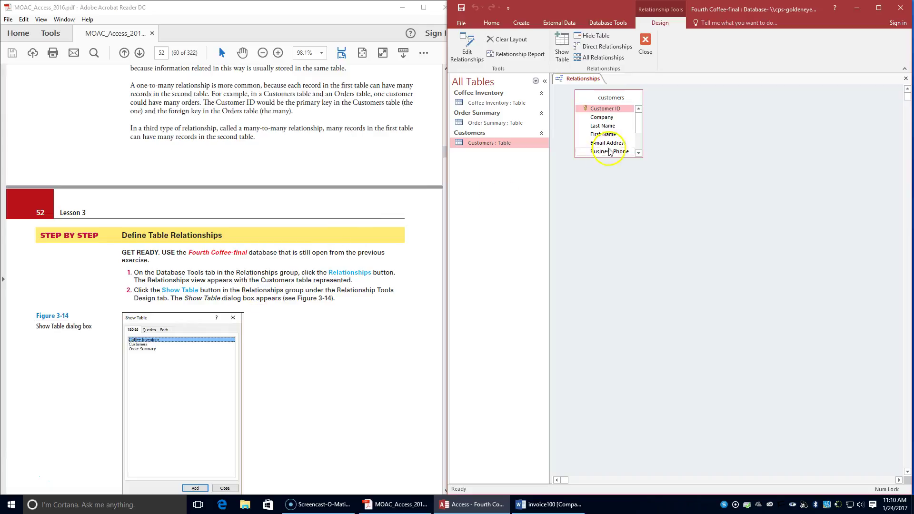
Step: Add the Order Summary table to the Relationships view and close the Show Table dialog
left_click(561, 43)
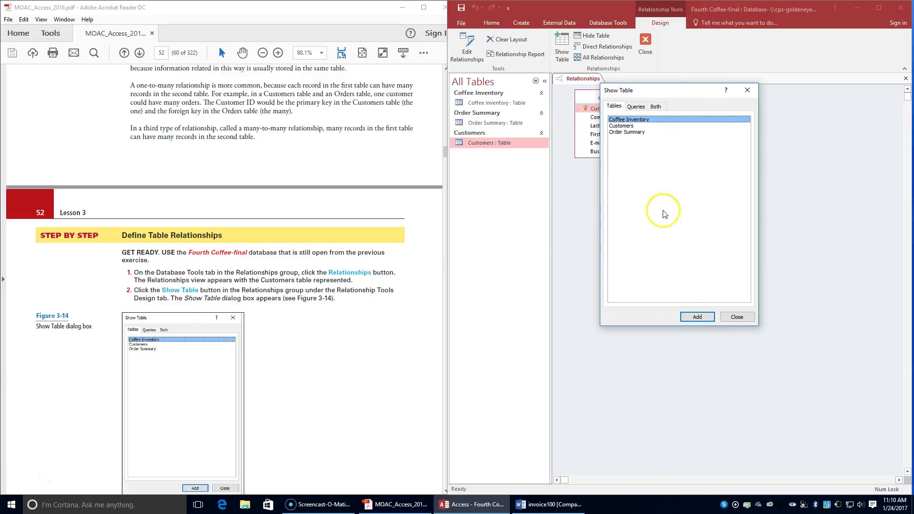
scroll(205, 260, "down", 5)
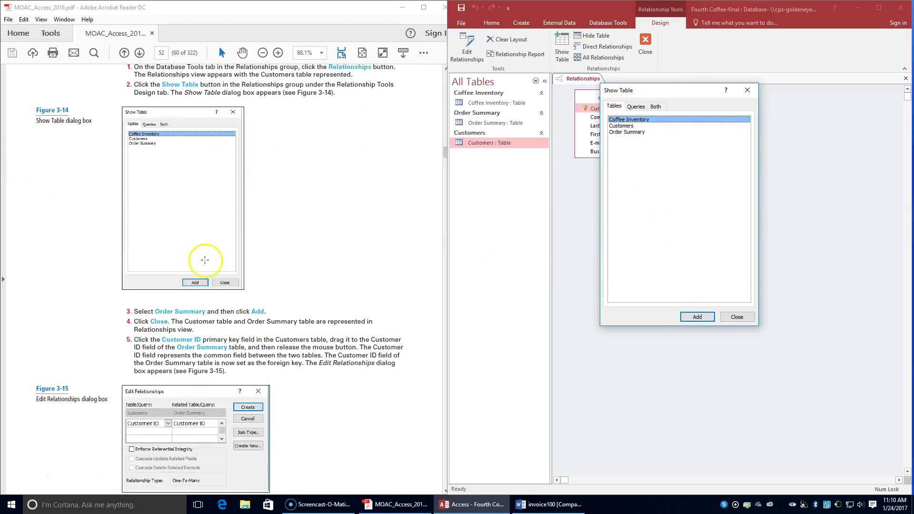
left_click(630, 133)
left_click(699, 318)
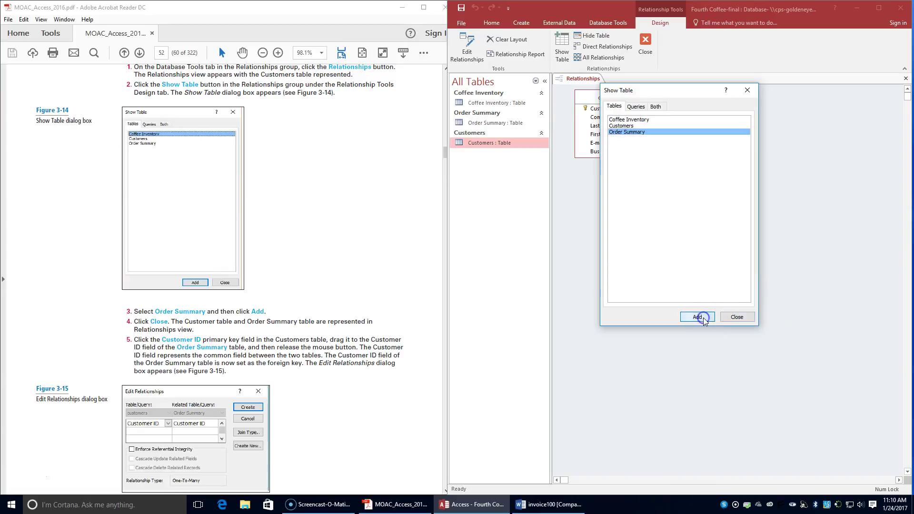
left_click(737, 317)
Step: Link the Customer ID primary key of the Customers table to the Customer ID field of the Order Summary table
scroll(252, 286, "down", 2)
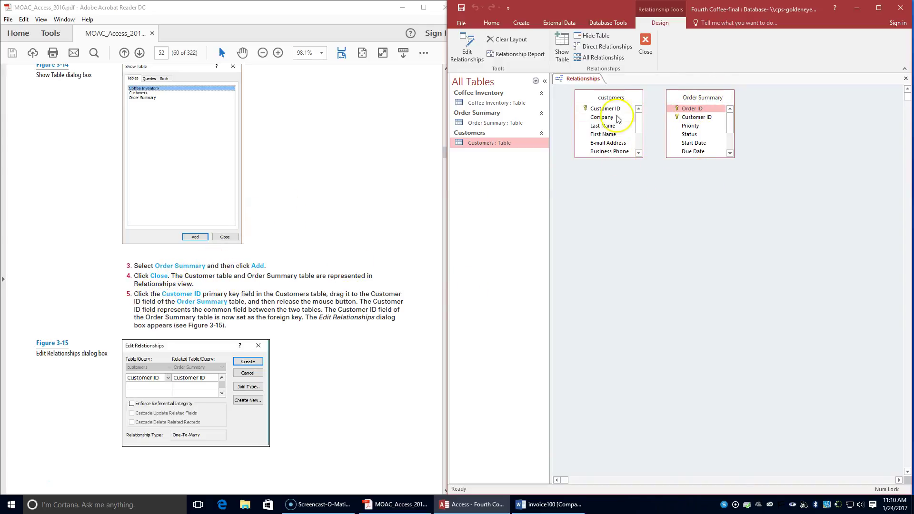
left_click(602, 109)
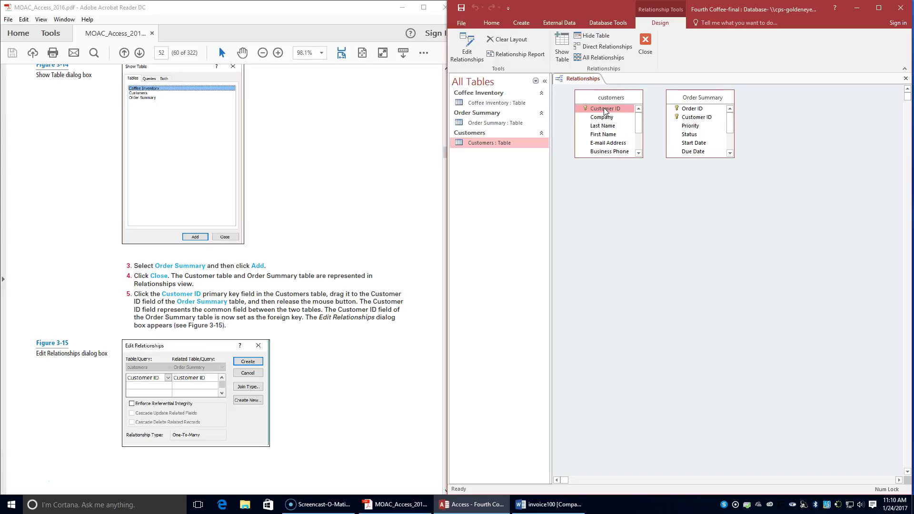
left_click_drag(603, 108, 645, 107)
left_click_drag(612, 103, 664, 109)
left_click_drag(693, 120, 693, 119)
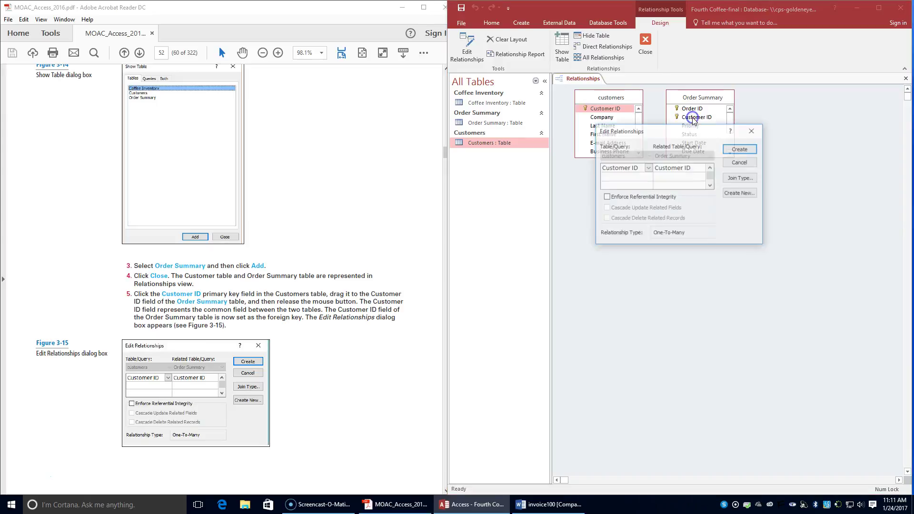
left_click(194, 319)
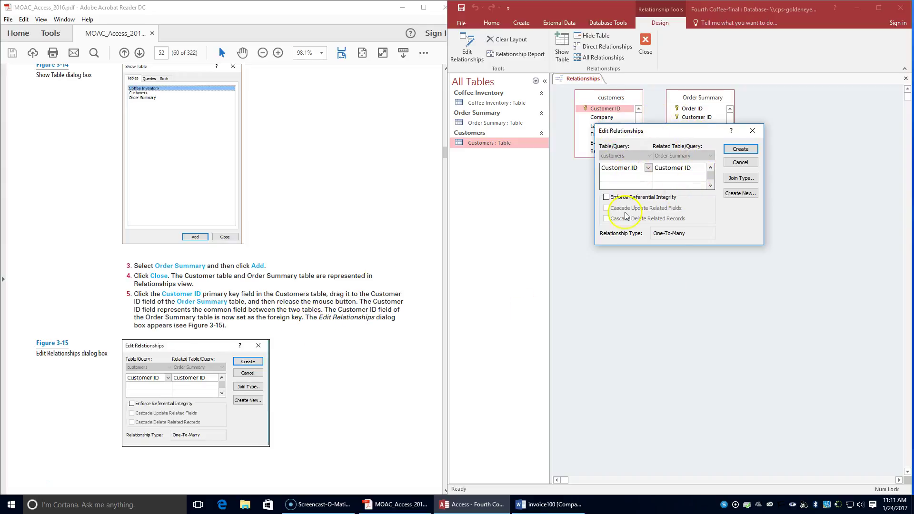
Step: Following textbook steps 6 and 7, create the relationship with Enforce Referential Integrity, Cascade Update Related Fields and Cascade Delete Related Records selected
scroll(262, 364, "down", 3)
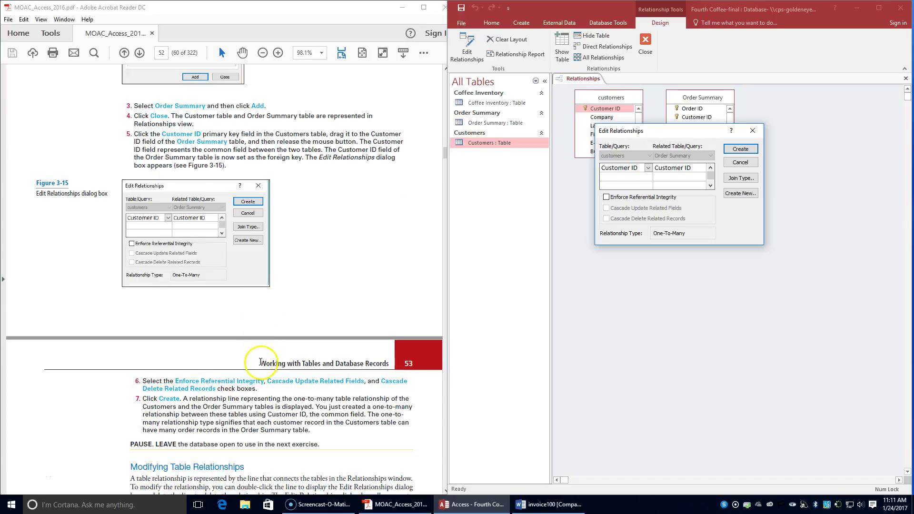
scroll(261, 362, "down", 1)
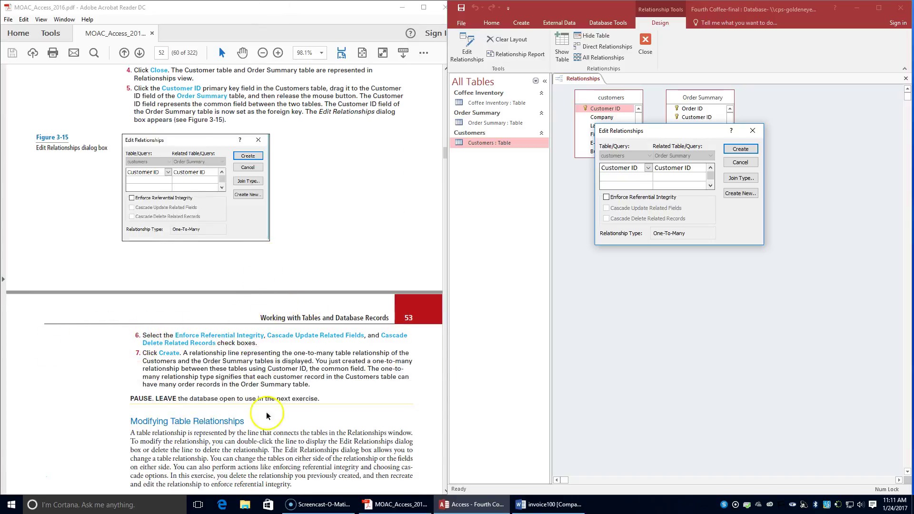
left_click(606, 196)
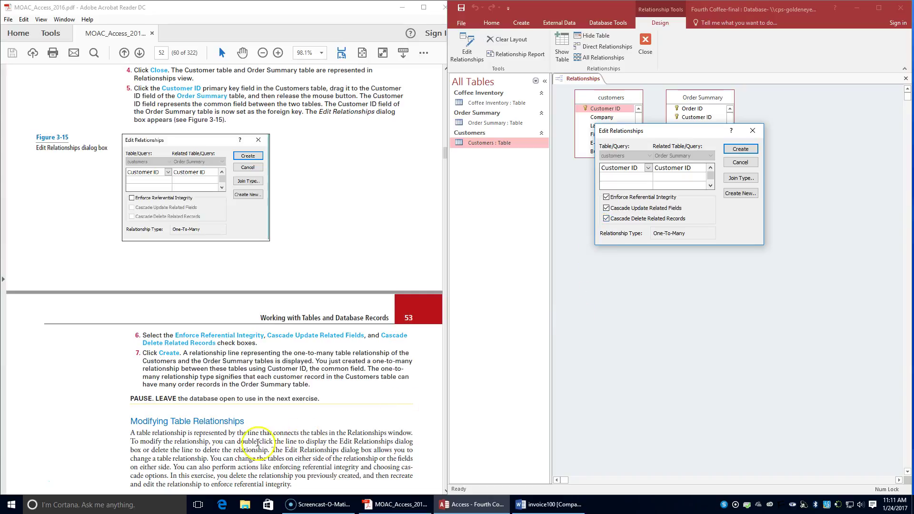
left_click(750, 149)
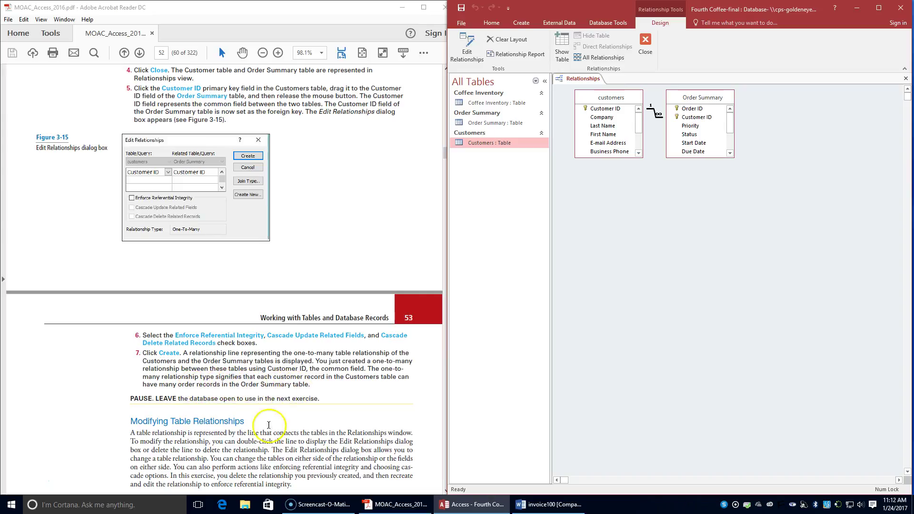
Step: Read the textbook's Modify Table Relationships section and delete the relationship between the Customers and Order Summary tables
scroll(203, 362, "down", 3)
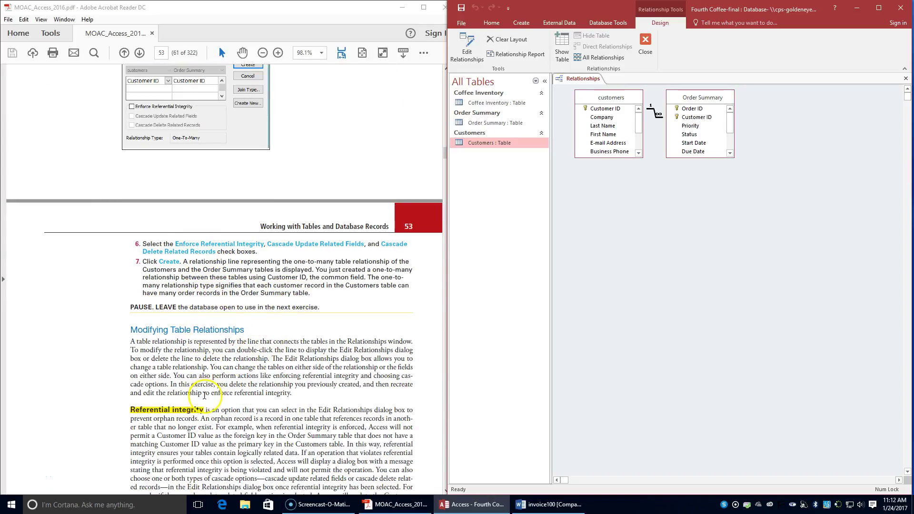
scroll(205, 395, "down", 7)
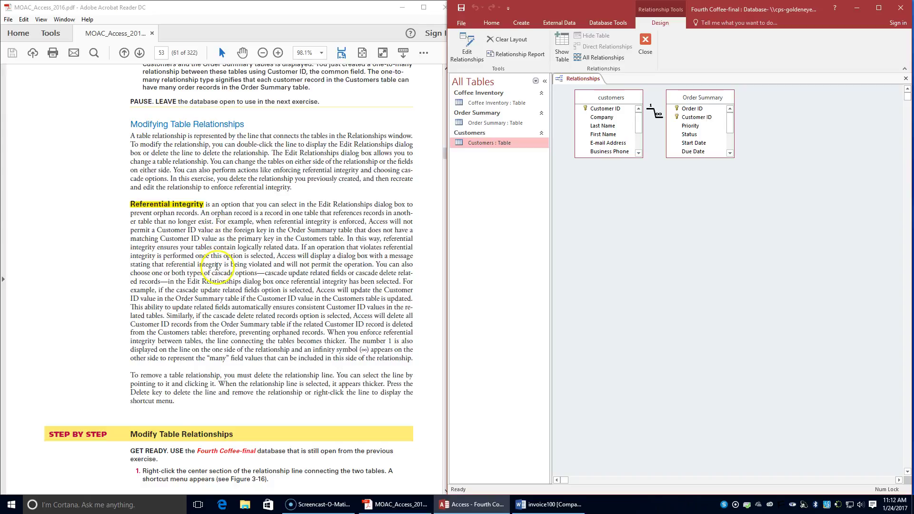
scroll(217, 267, "down", 1)
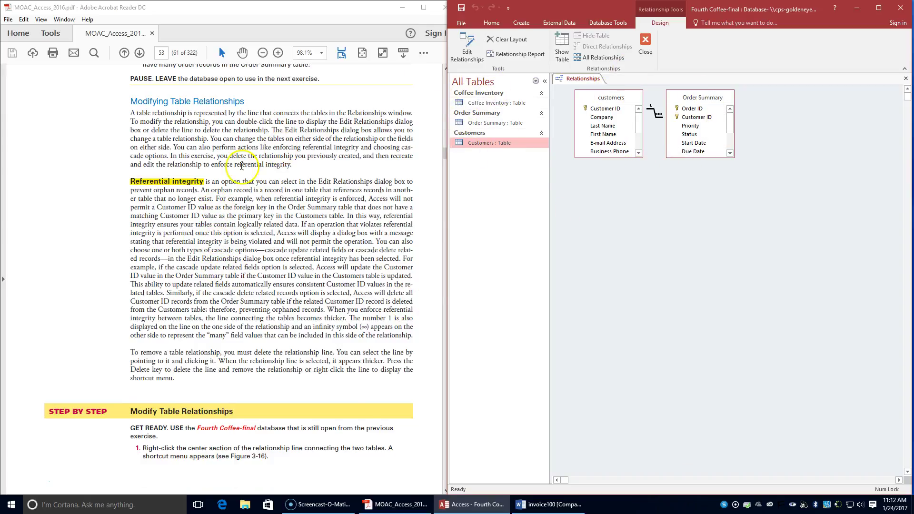
scroll(208, 298, "down", 3)
scroll(208, 297, "down", 1)
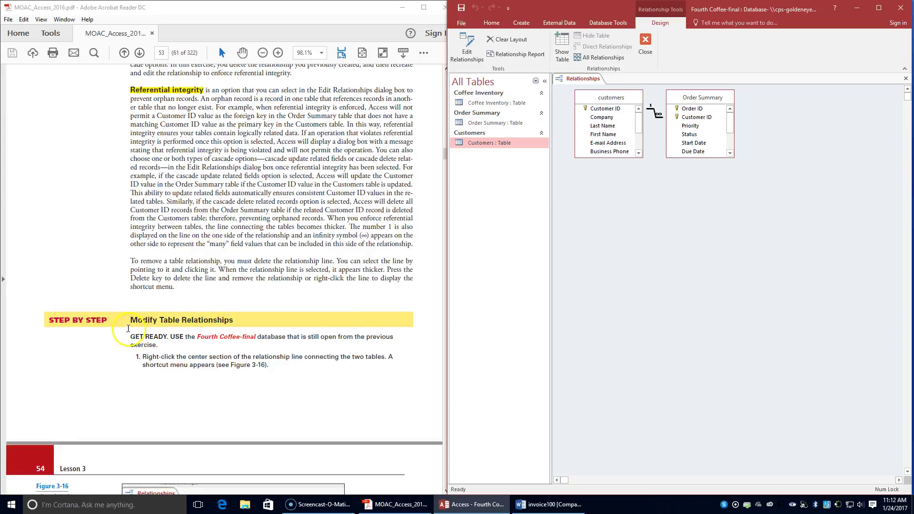
right_click(654, 115)
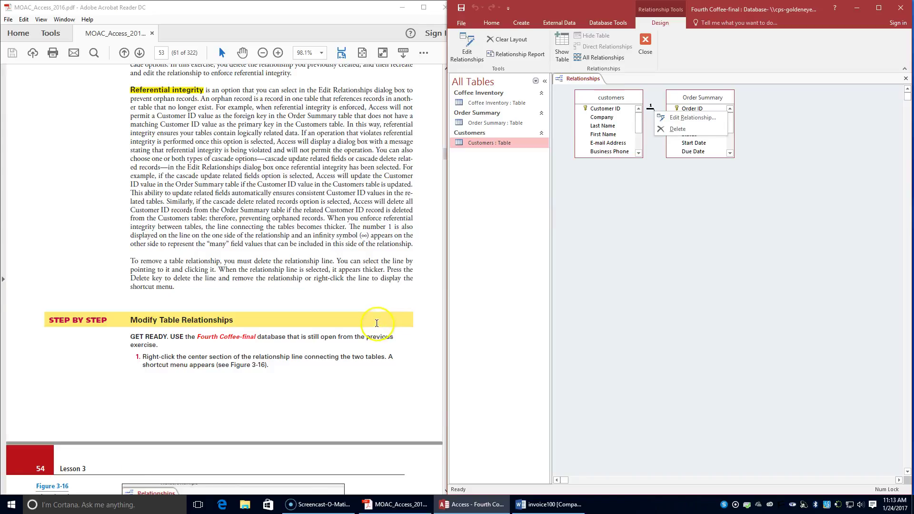
scroll(377, 324, "down", 3)
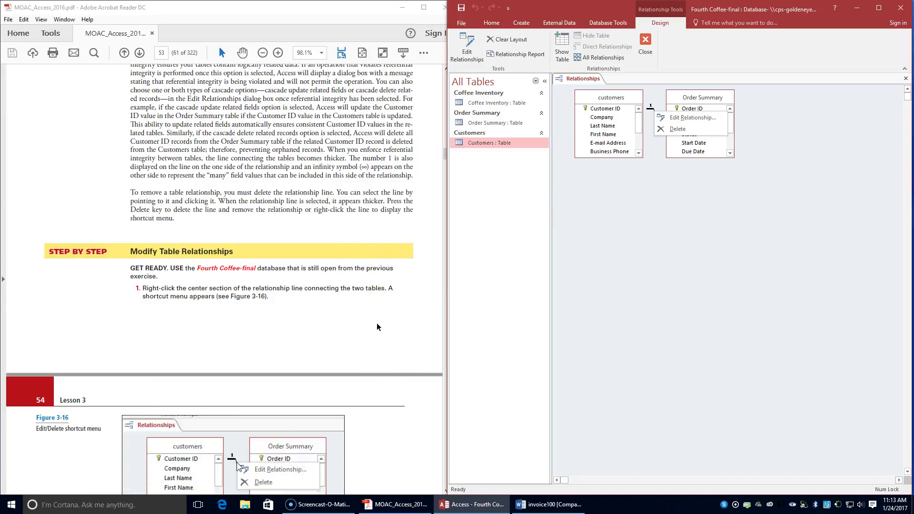
scroll(377, 327, "down", 8)
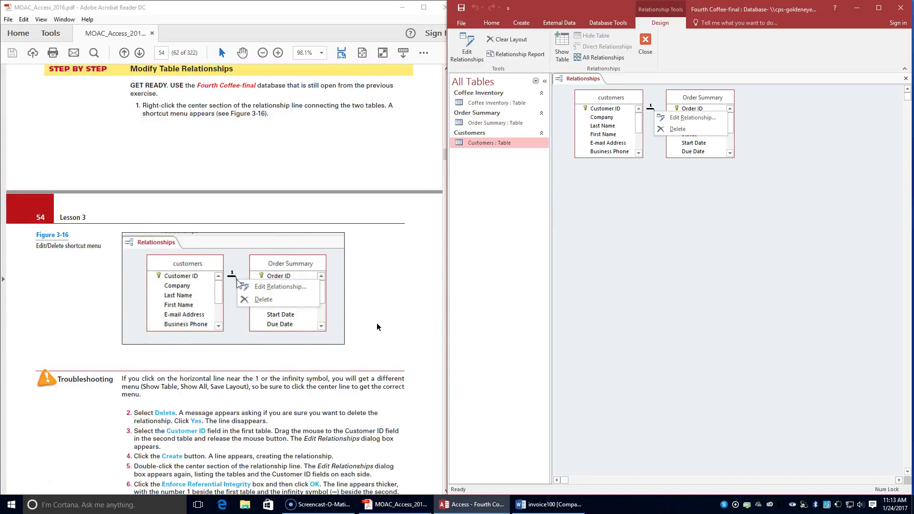
scroll(377, 327, "down", 1)
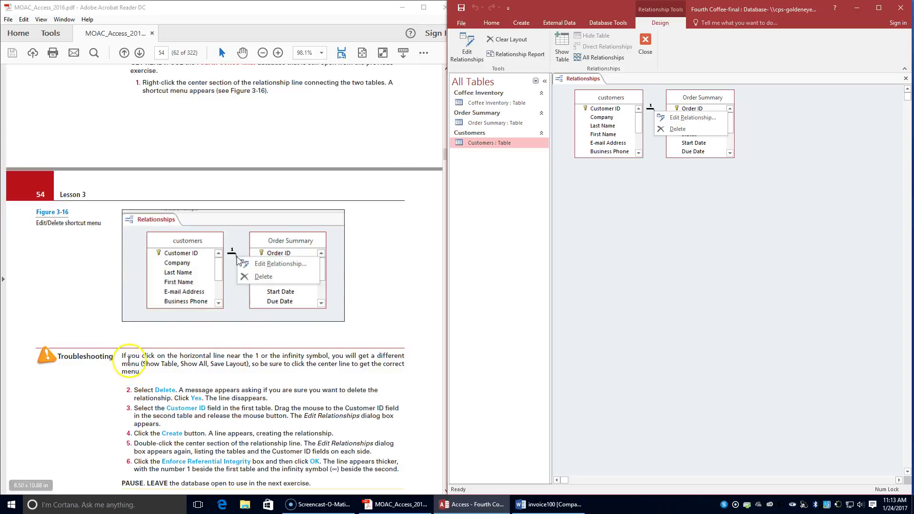
left_click(689, 131)
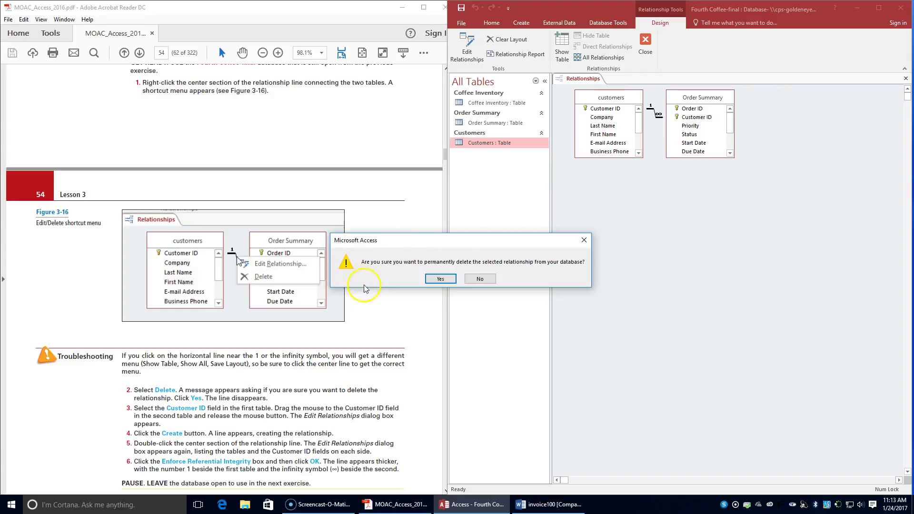
left_click(449, 280)
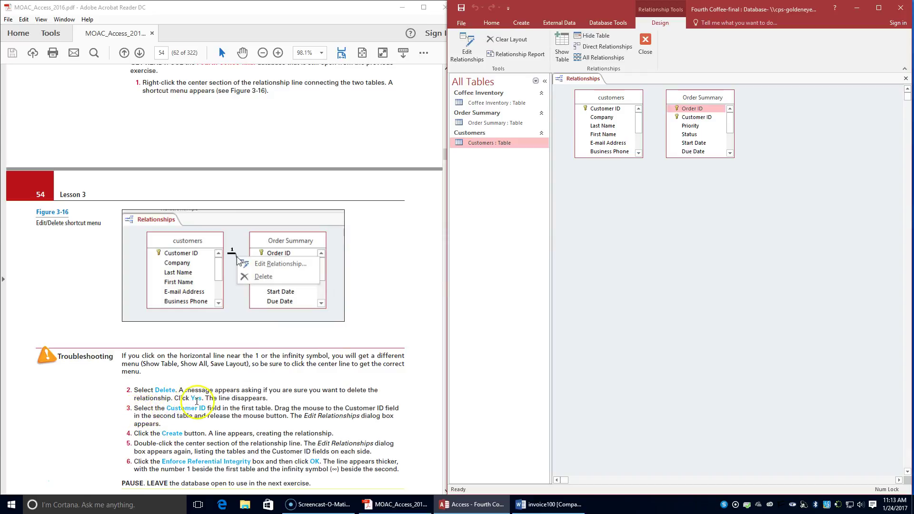
Step: Recreate the Customer ID relationship from Customers to Order Summary without enforcing referential integrity
left_click(613, 109)
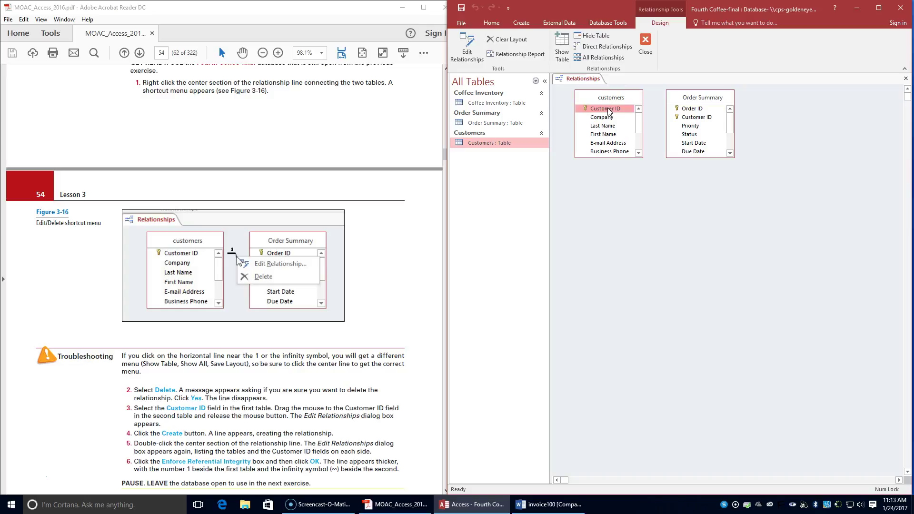
left_click_drag(607, 110, 702, 119)
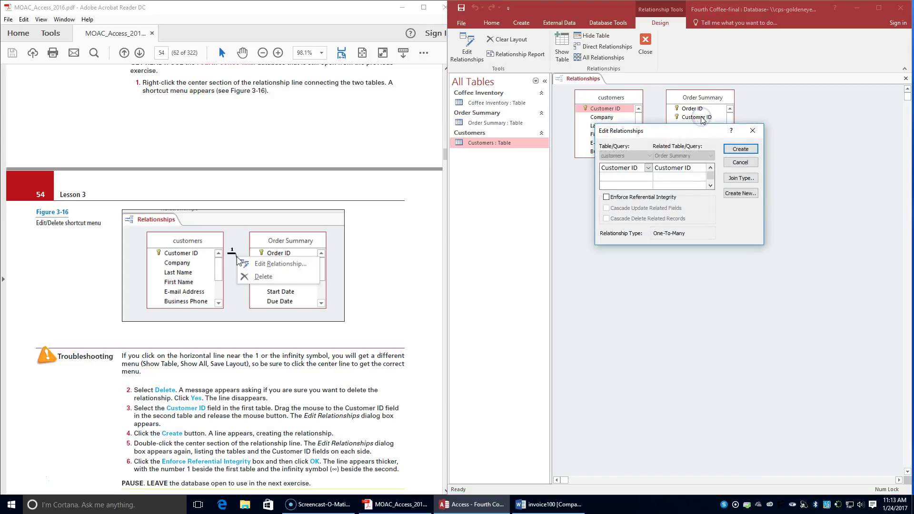
scroll(365, 252, "down", 3)
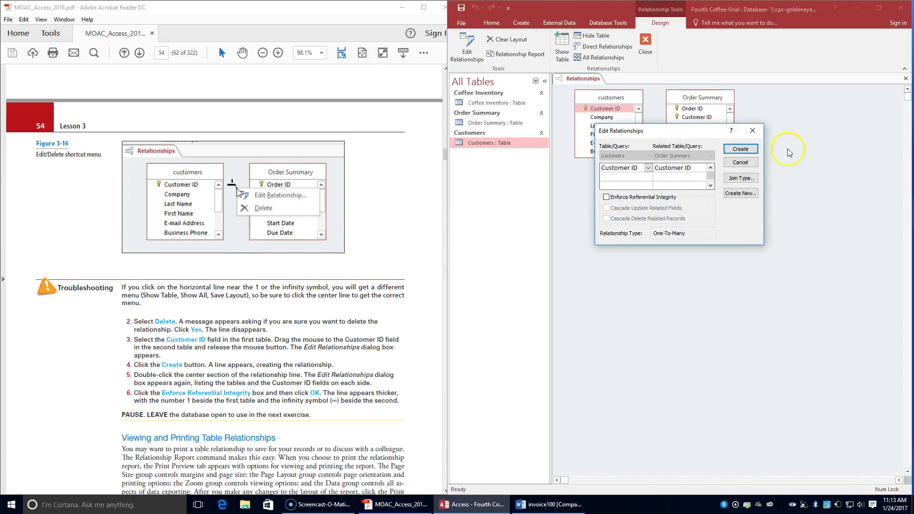
left_click(740, 150)
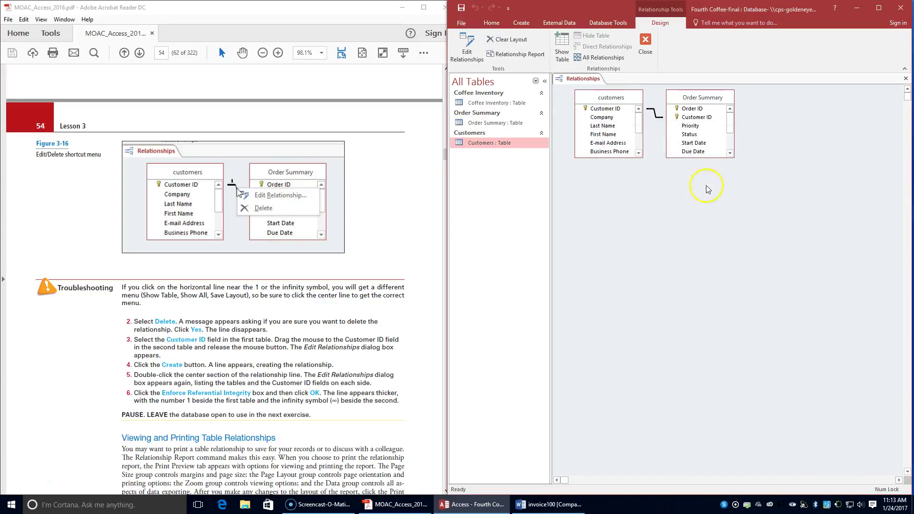
Step: Edit the relationship between Customers and Order Summary to enforce referential integrity, leaving both cascade options unselected
left_click(659, 114)
double_click(656, 117)
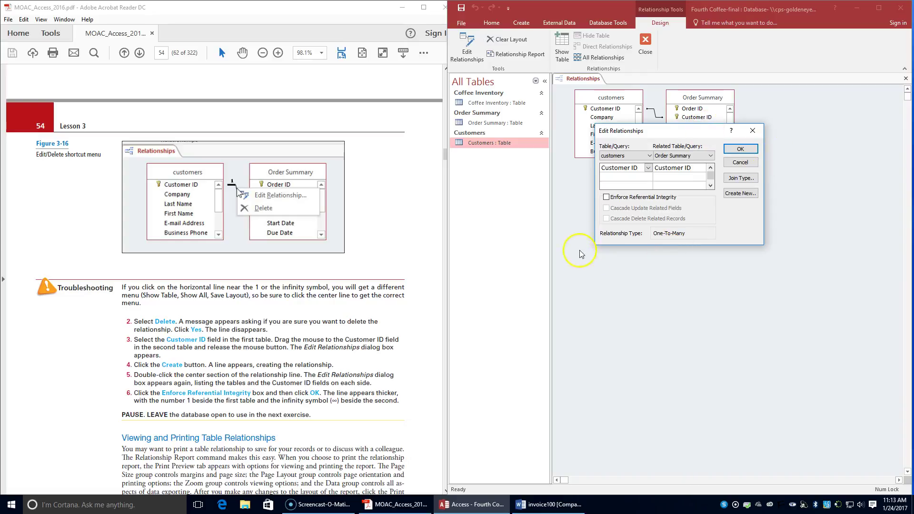
left_click(647, 198)
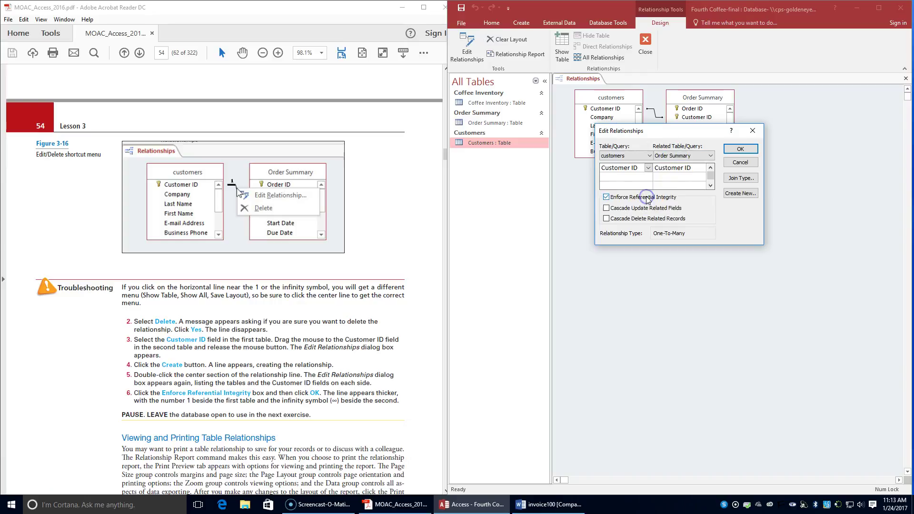
left_click(753, 149)
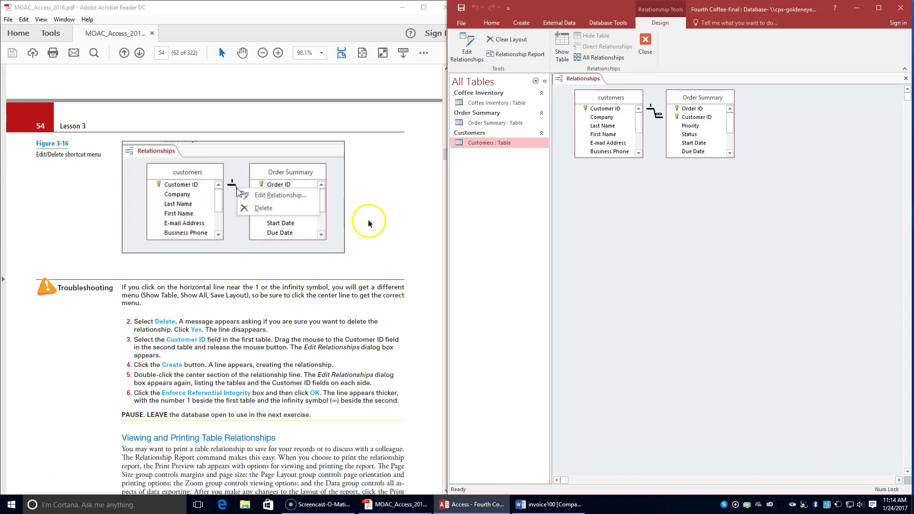
scroll(368, 220, "down", 4)
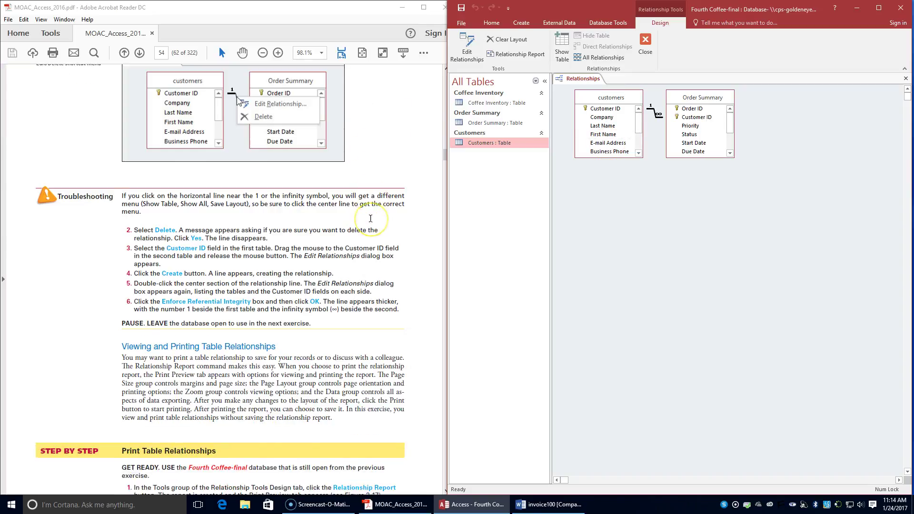
Step: Review the textbook's referential integrity passage about the 1 and infinity symbols marking the two sides of a relationship line
scroll(370, 219, "down", 2)
scroll(371, 219, "down", 1)
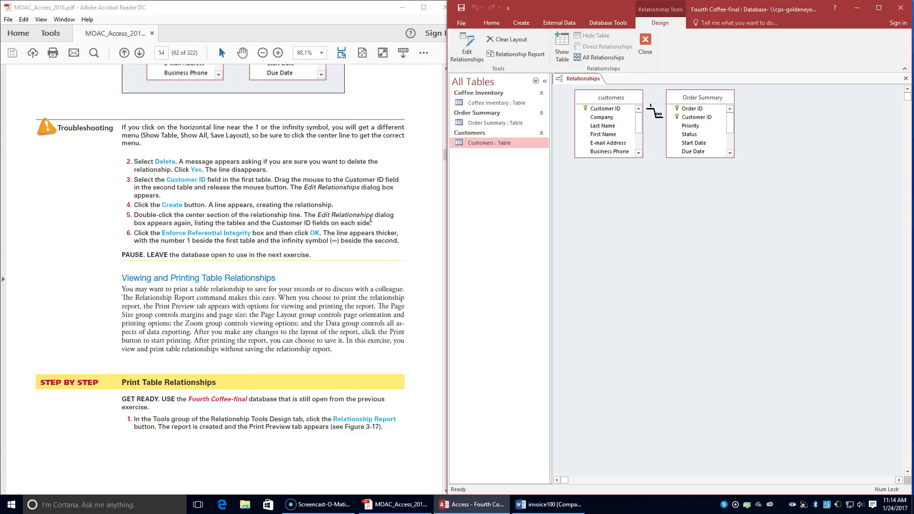
scroll(370, 218, "up", 18)
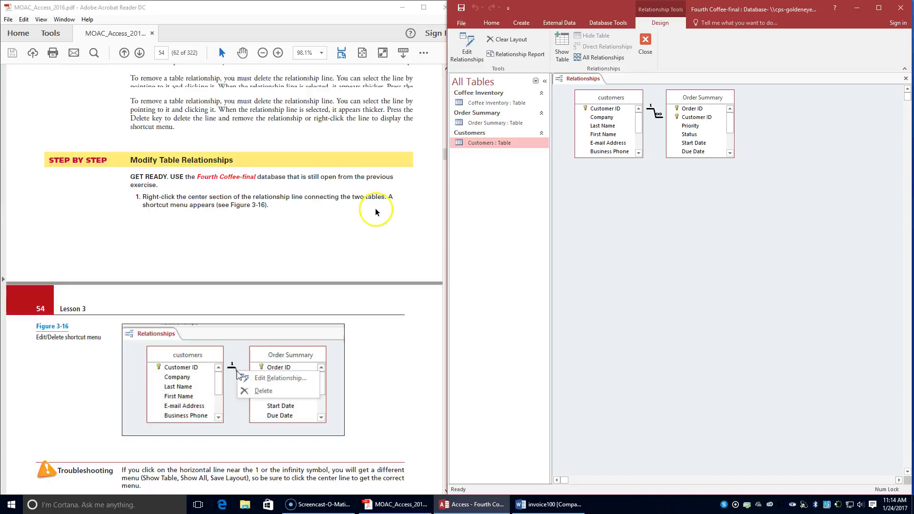
scroll(377, 210, "up", 4)
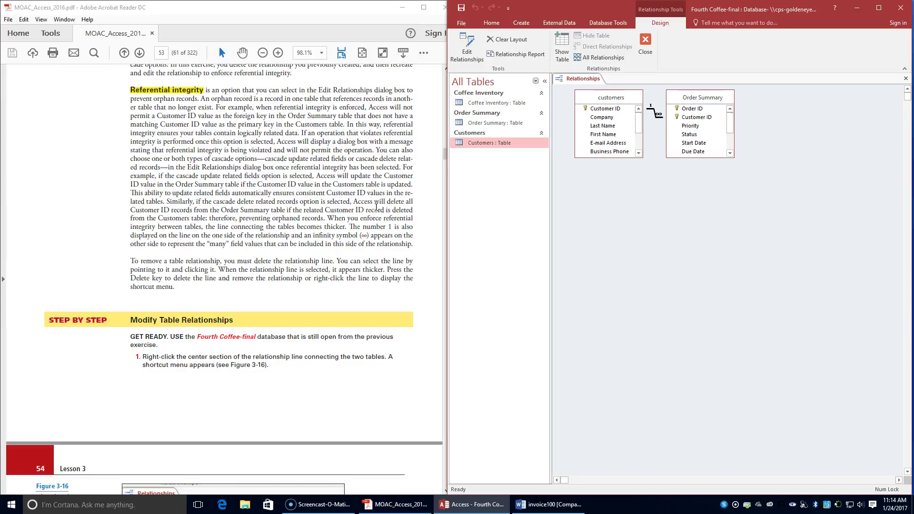
left_click(351, 230)
left_click_drag(352, 230, 244, 246)
left_click(221, 237)
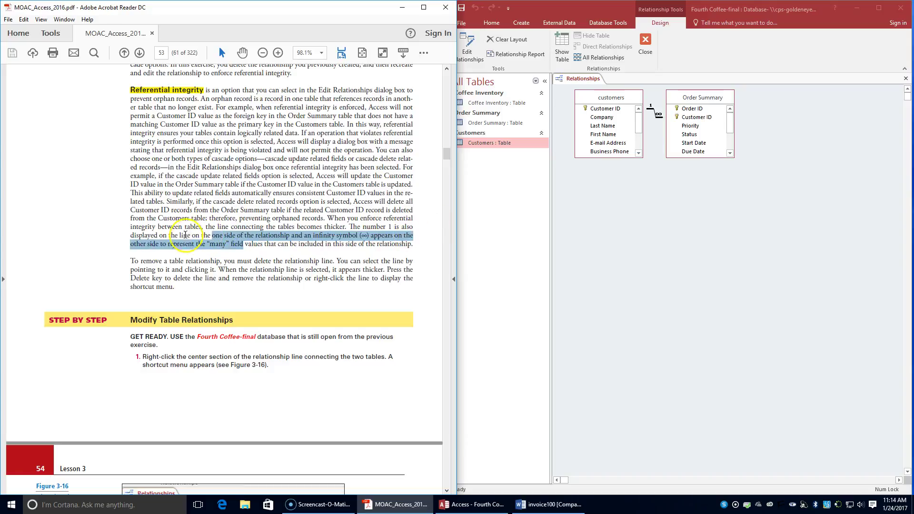
left_click(139, 246)
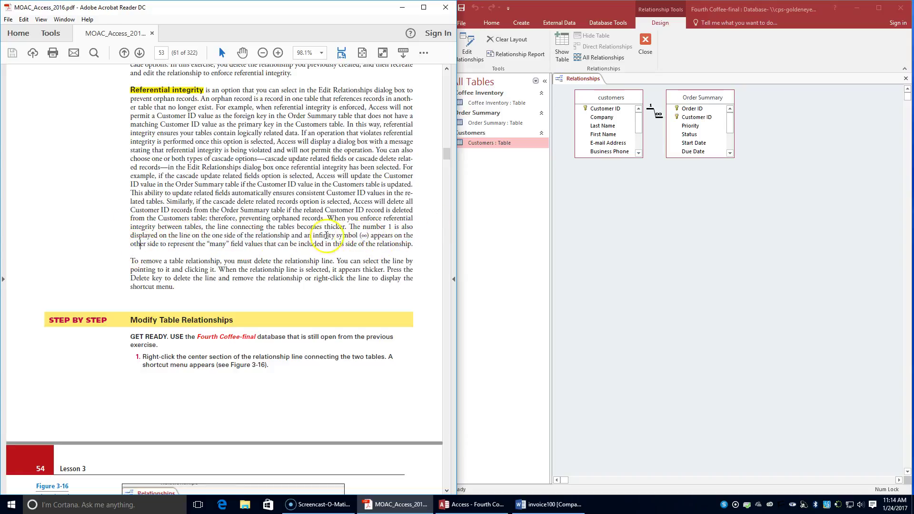
left_click_drag(180, 246, 379, 245)
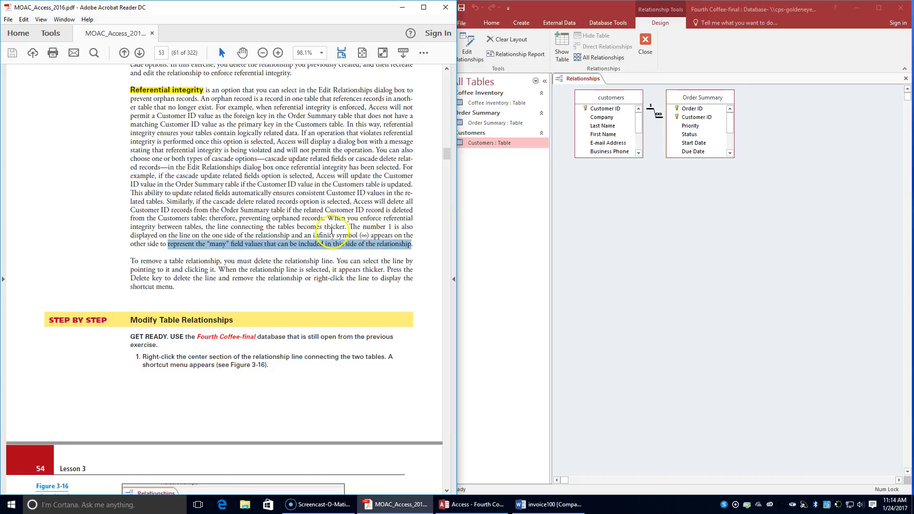
Step: Following step 1 of the textbook's Print Table Relationships exercise, create a Relationship Report of the Customers and Order Summary tables
scroll(328, 230, "down", 10)
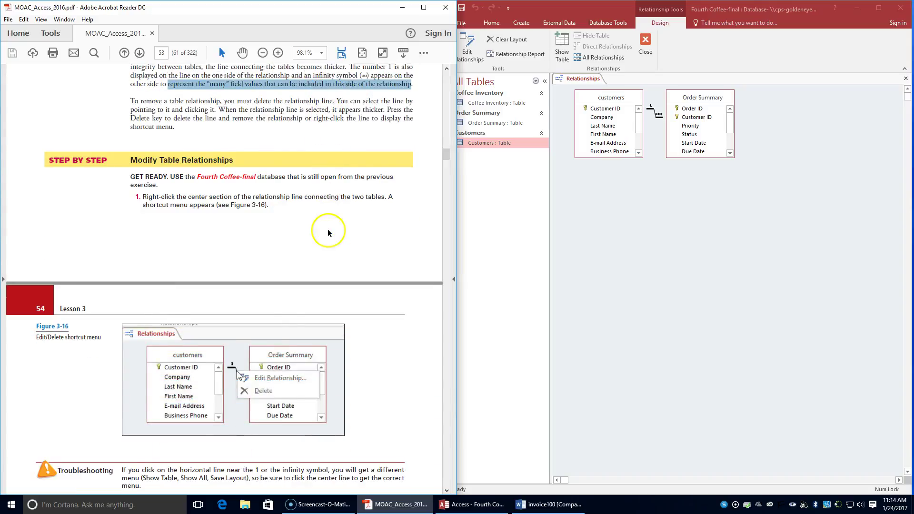
scroll(327, 230, "down", 4)
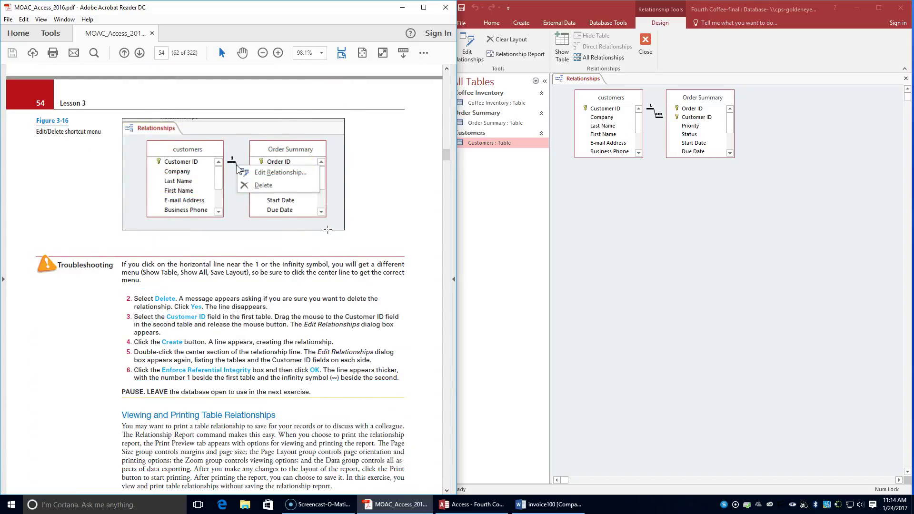
scroll(327, 230, "down", 4)
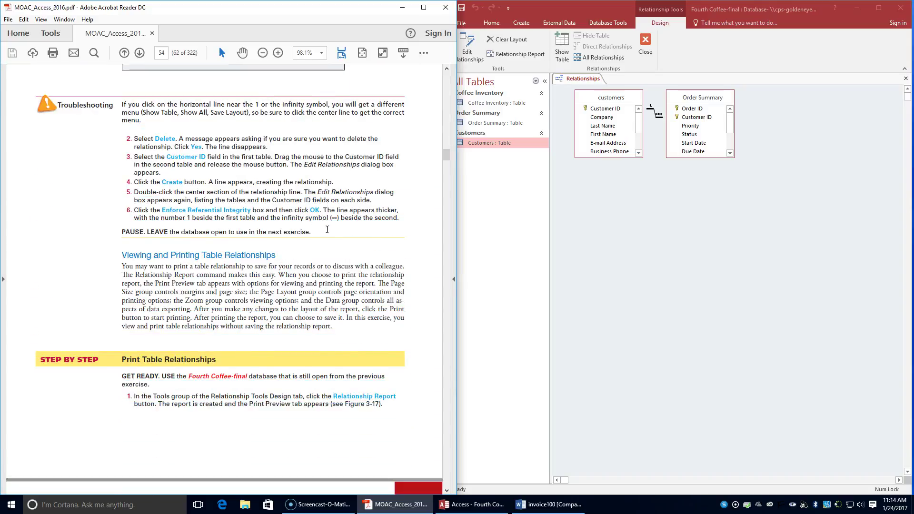
scroll(216, 256, "down", 5)
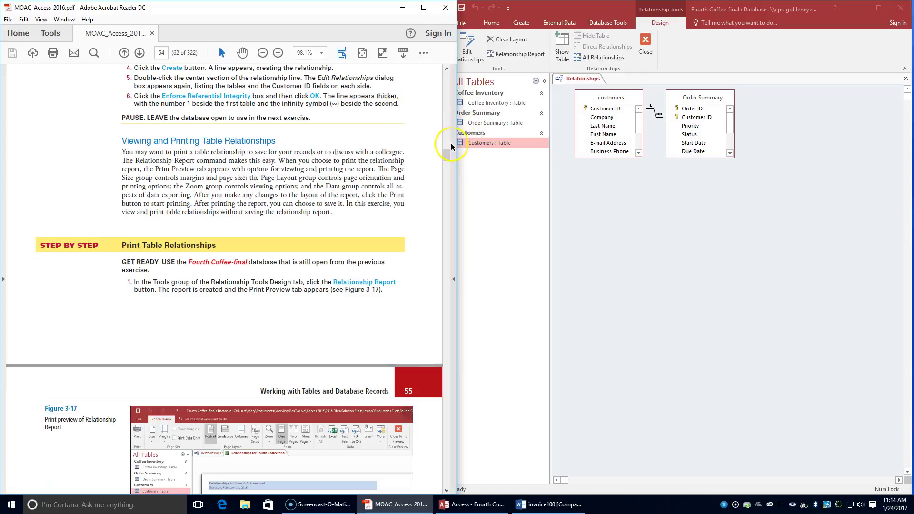
left_click_drag(451, 146, 443, 143)
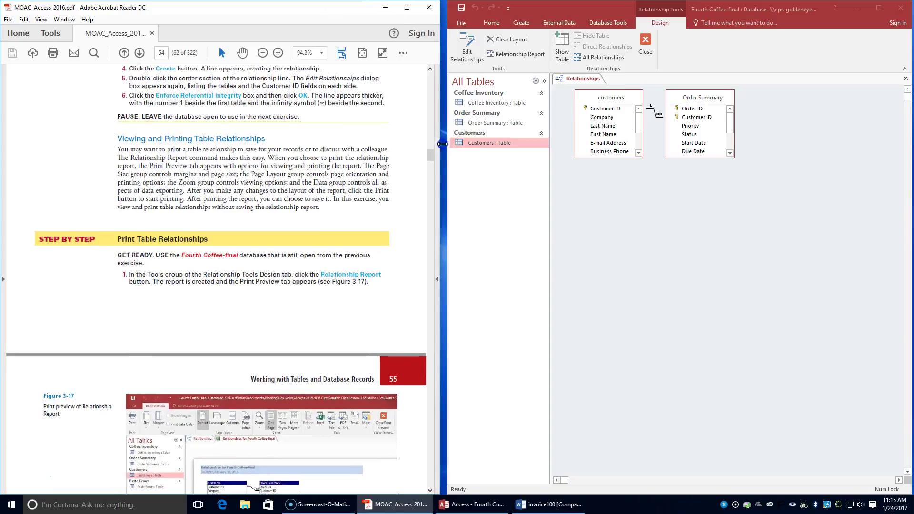
left_click(514, 55)
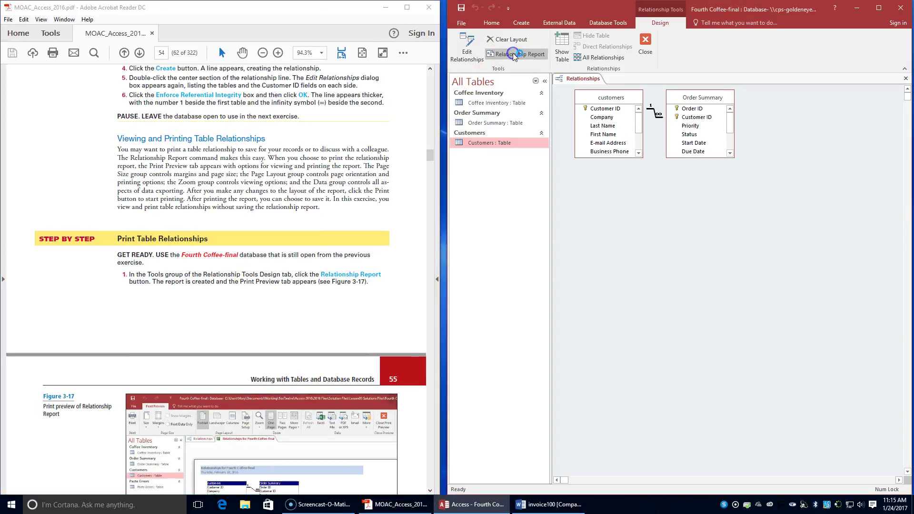
Step: Read the remaining printing steps and close the relationship report, saving it as Relationships for Fourth Coffee-final
scroll(334, 218, "down", 5)
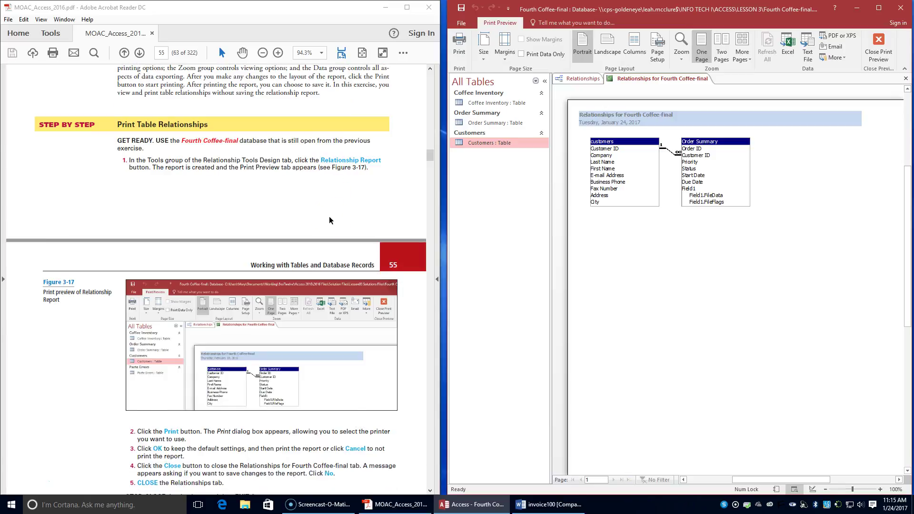
scroll(329, 217, "down", 3)
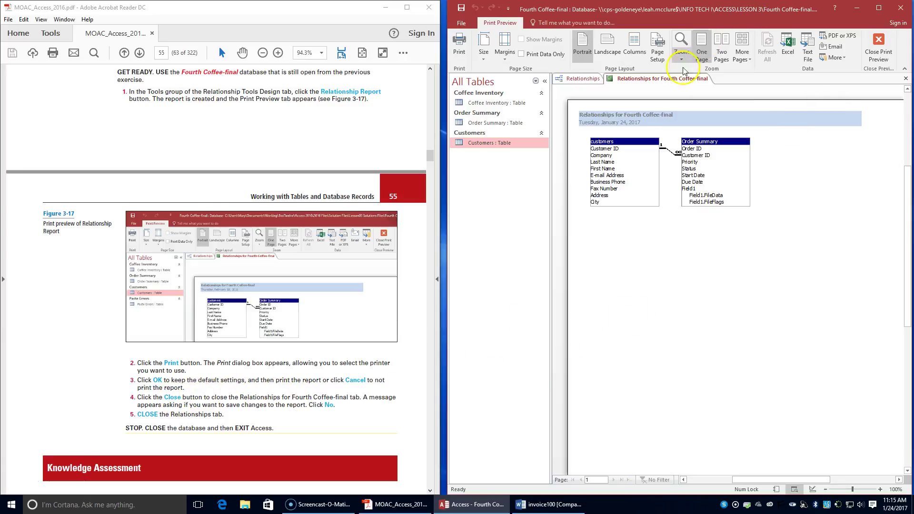
right_click(672, 81)
left_click(681, 99)
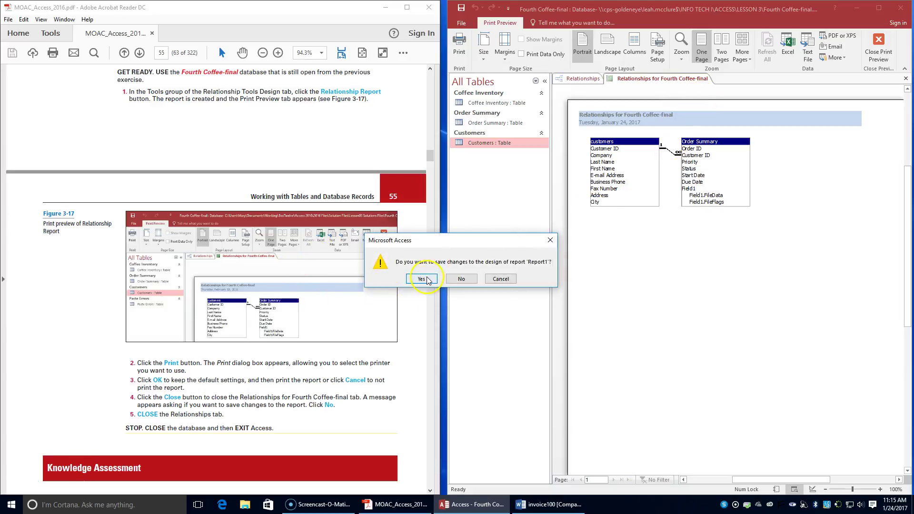
left_click(423, 279)
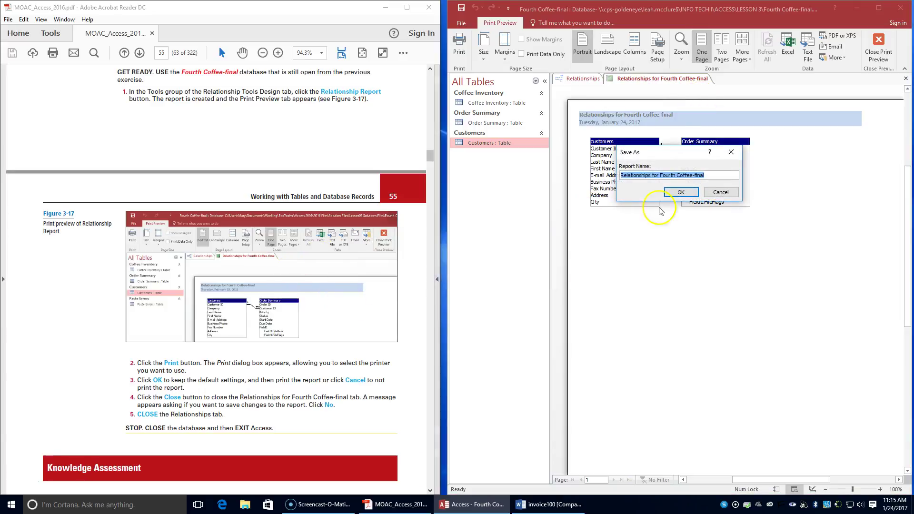
left_click(687, 196)
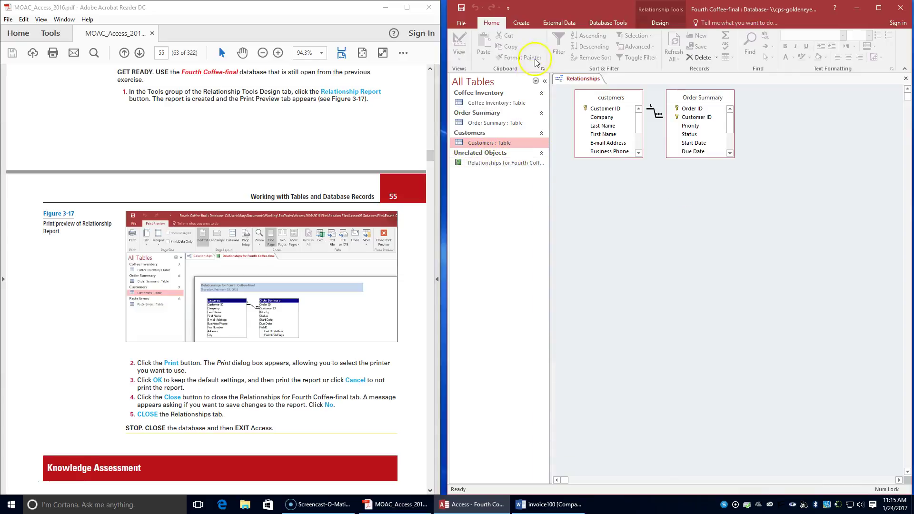
Step: Close the Relationships layout and exit Access
right_click(583, 82)
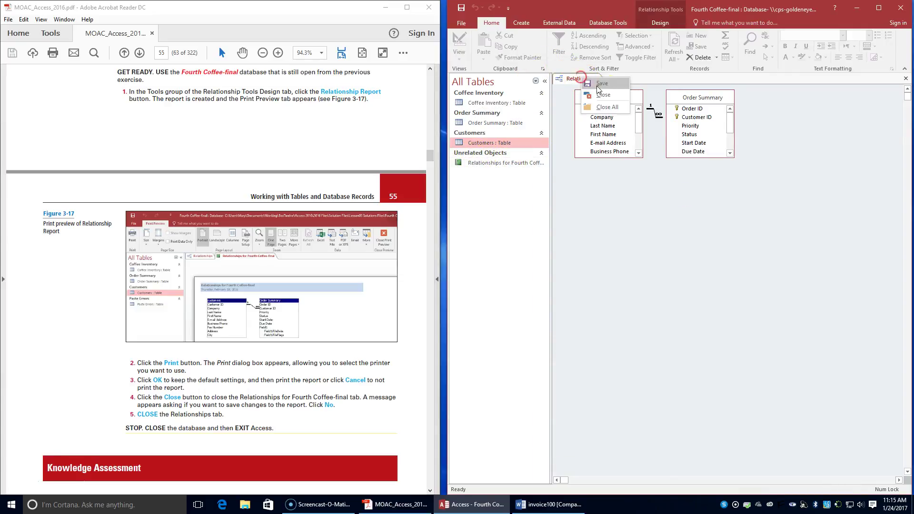
left_click(607, 96)
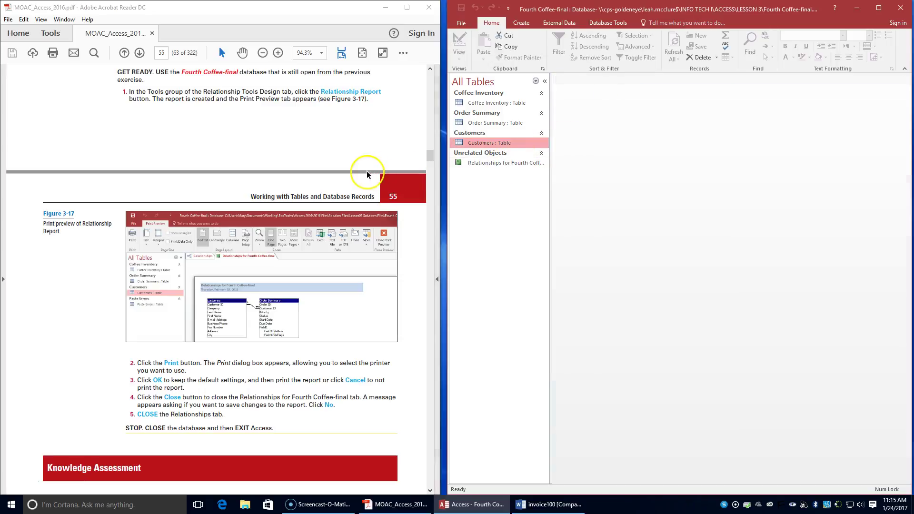
left_click(902, 8)
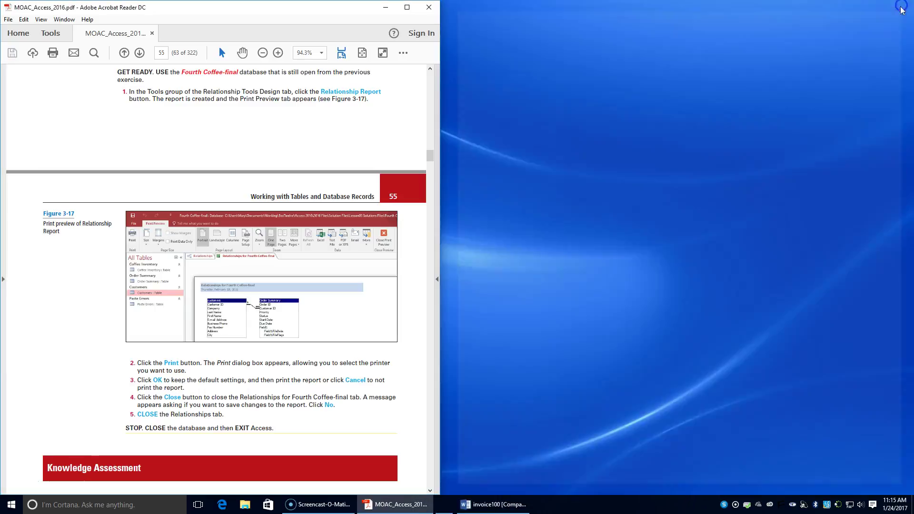
Step: Look through the textbook's Knowledge Assessment questions and the Project 3-1 Adding and Editing Records instructions
scroll(160, 124, "down", 1)
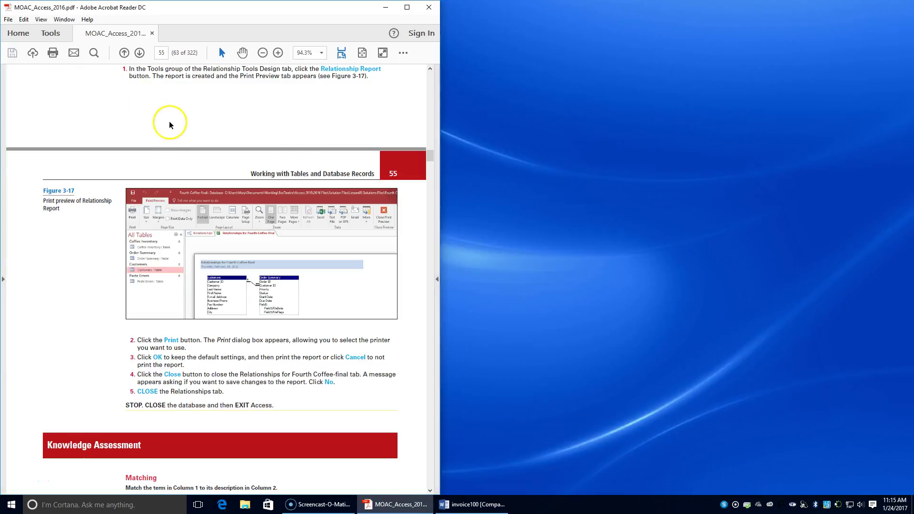
scroll(172, 122, "down", 2)
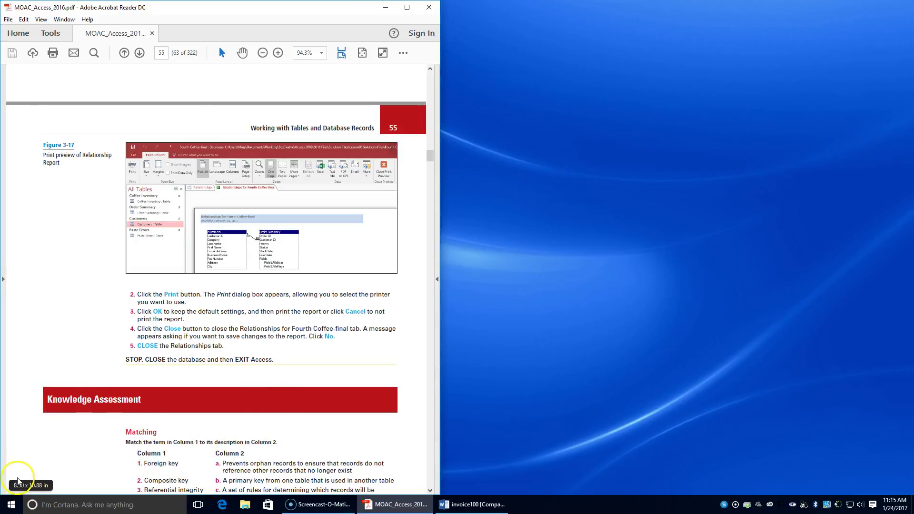
scroll(122, 419, "down", 15)
scroll(122, 419, "down", 13)
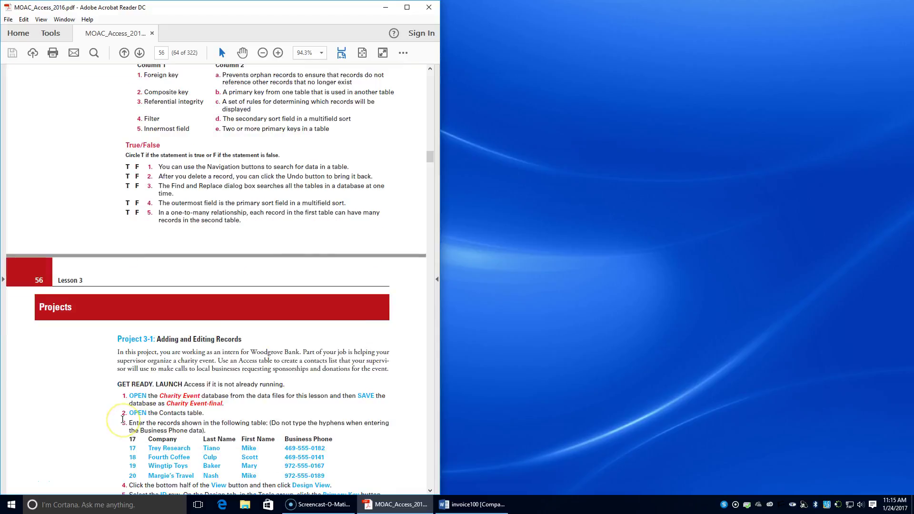
scroll(122, 419, "down", 18)
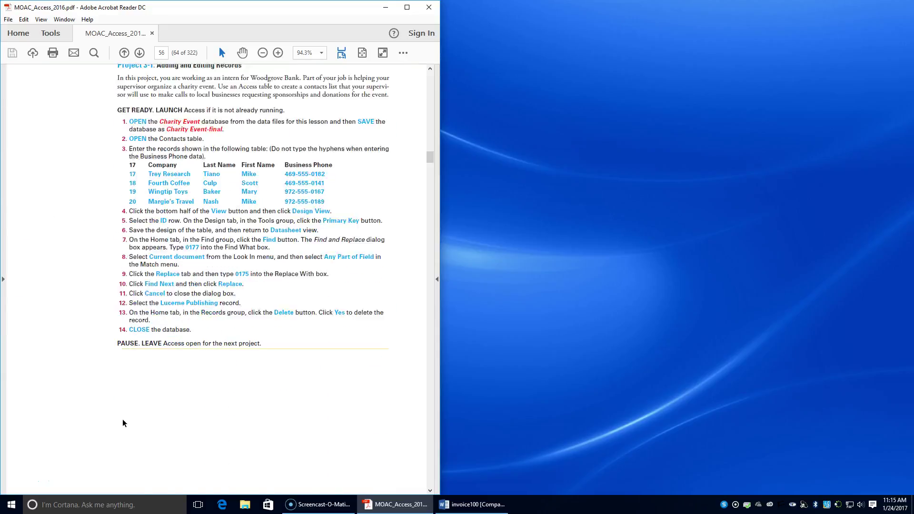